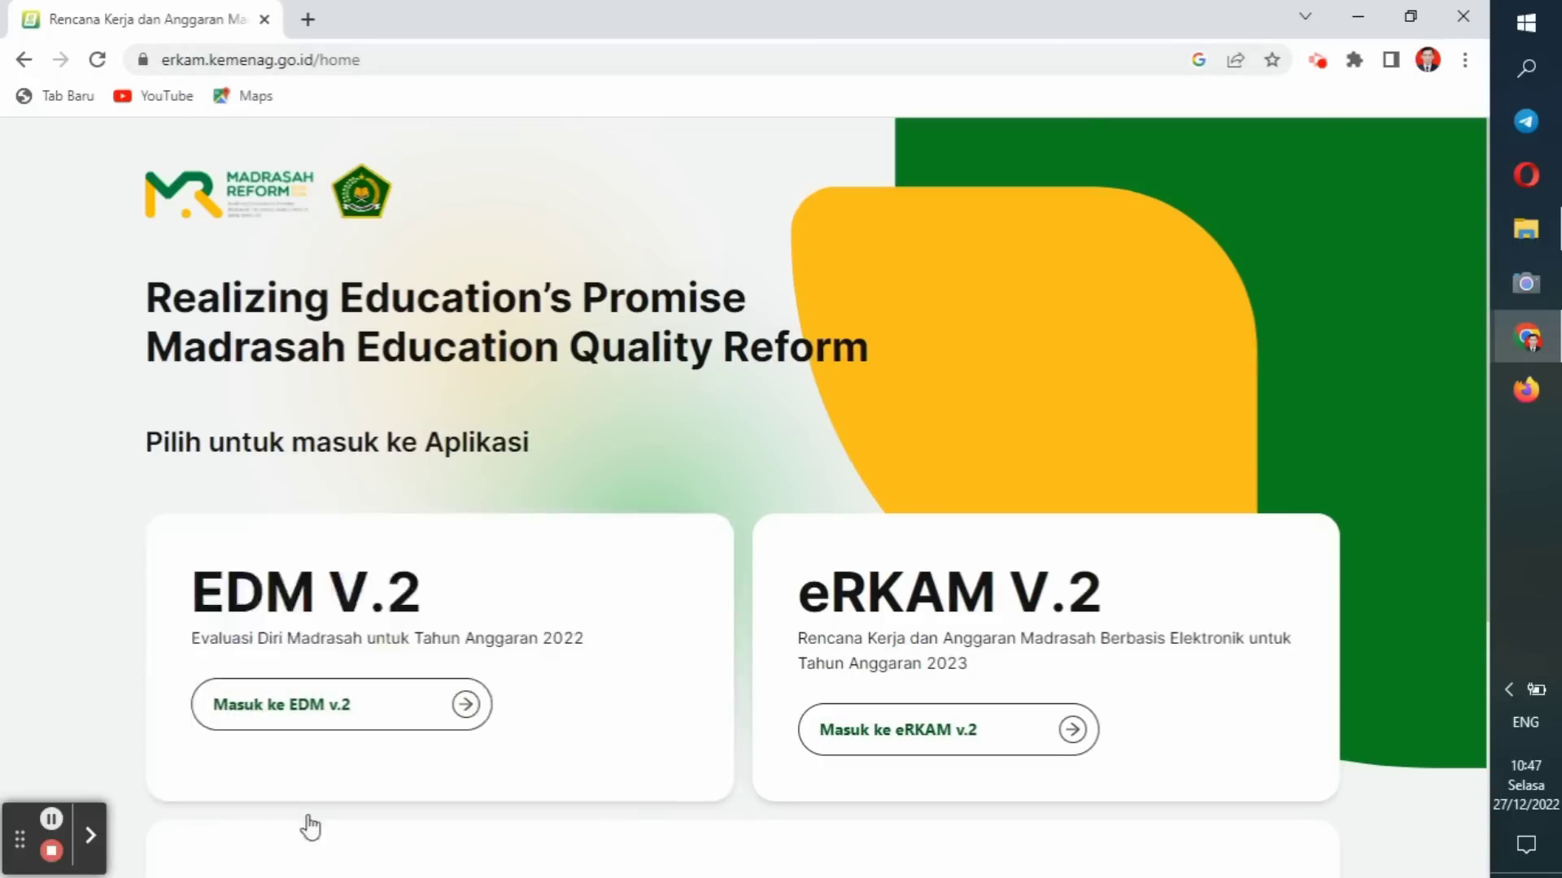
Launch EDM v.2 and reach the sign-in form, where the madrasah account details autofill.
{"action": "left_click", "coordinate": [264, 702]}
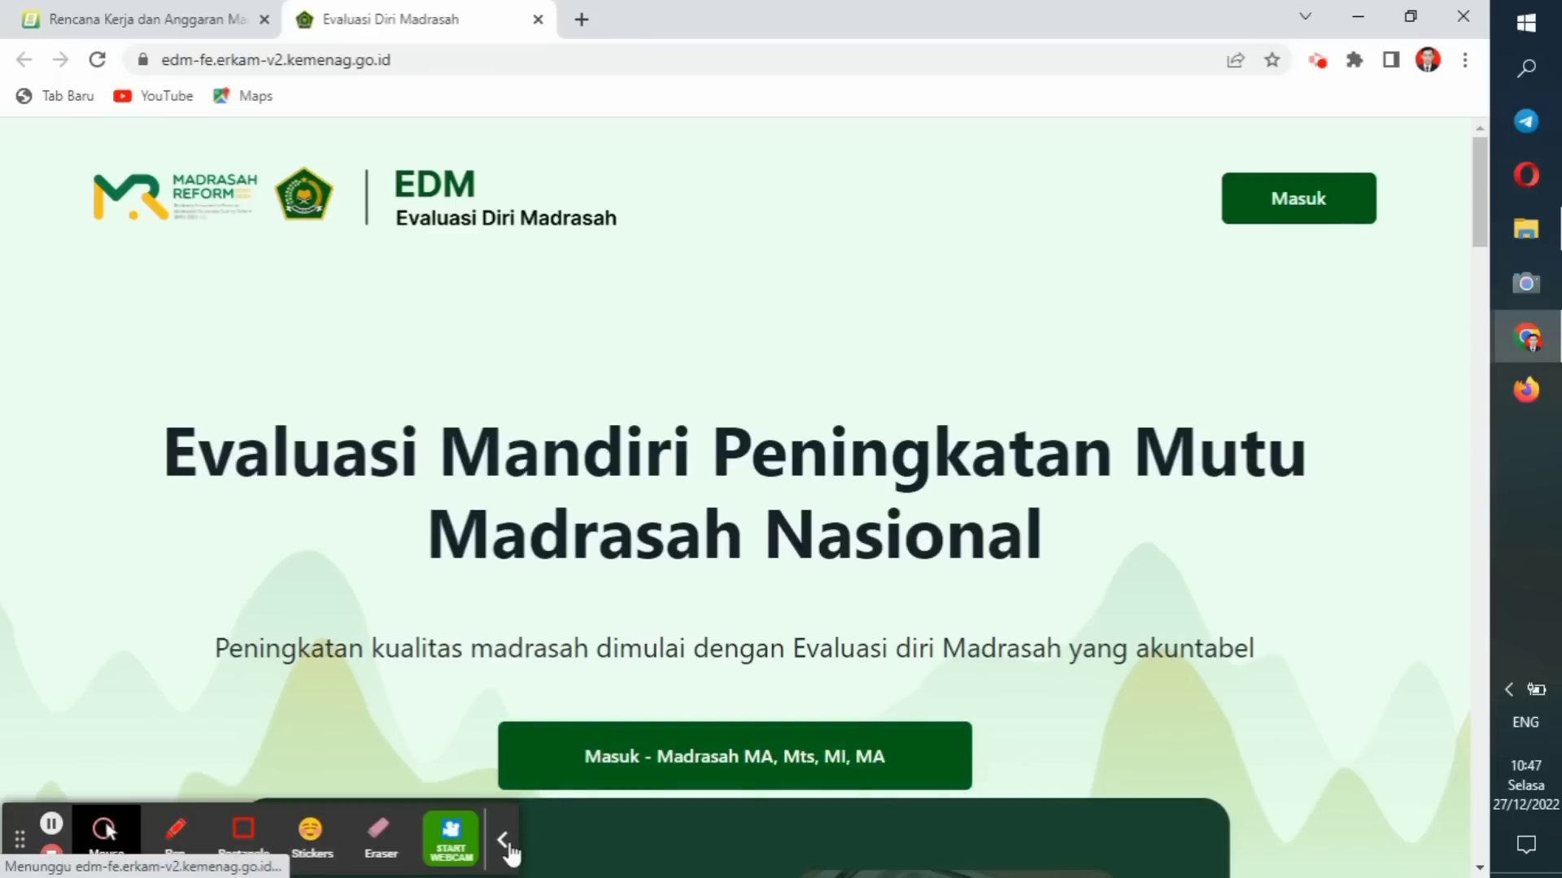
{"action": "left_click", "coordinate": [504, 840]}
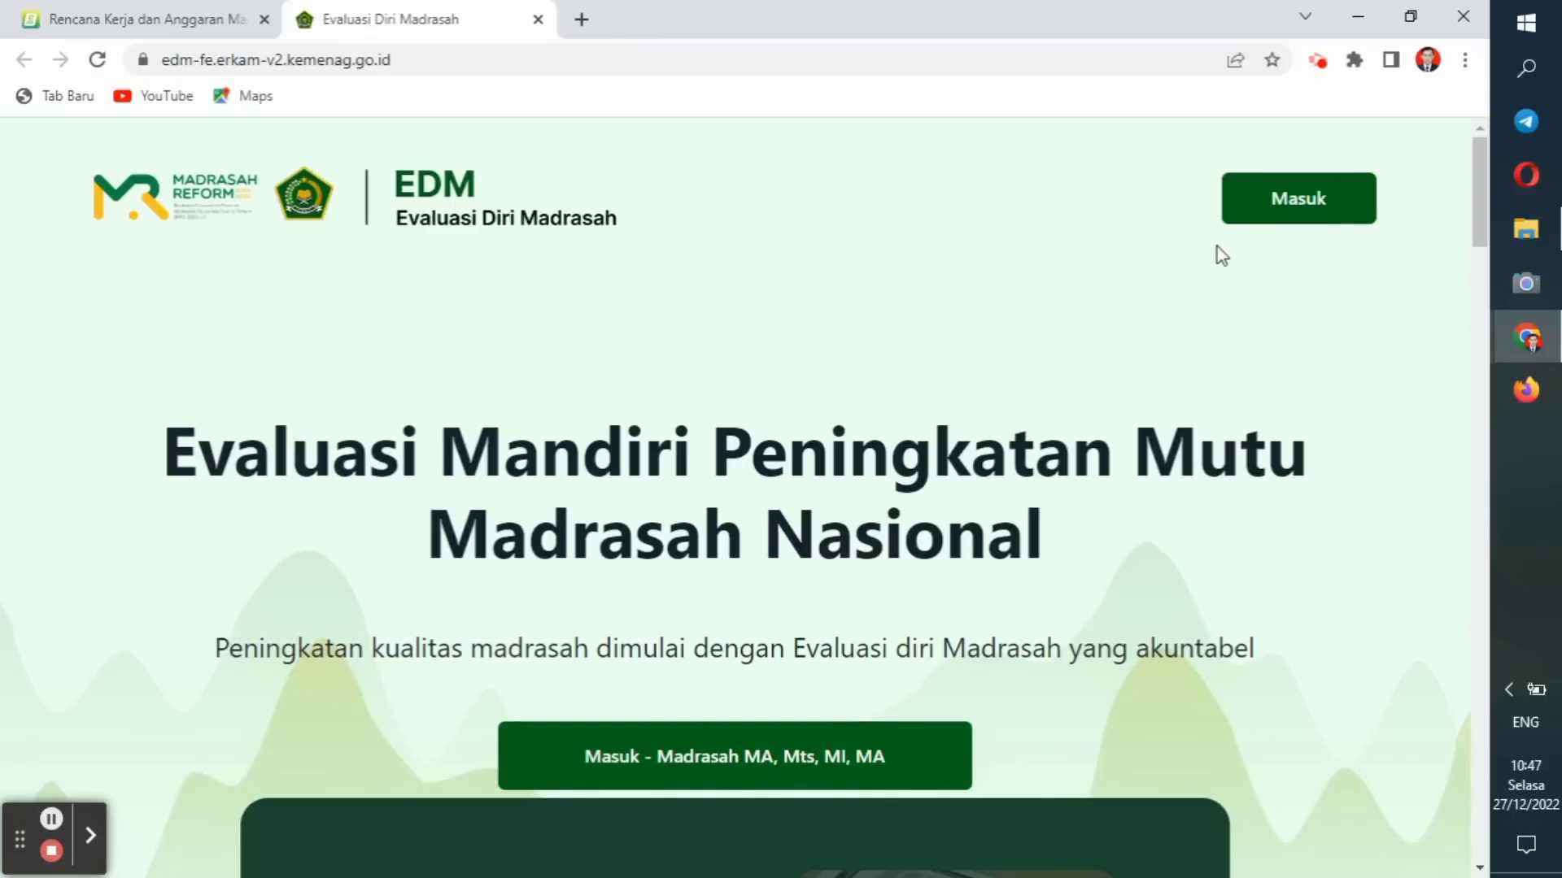
{"action": "left_click", "coordinate": [1294, 197]}
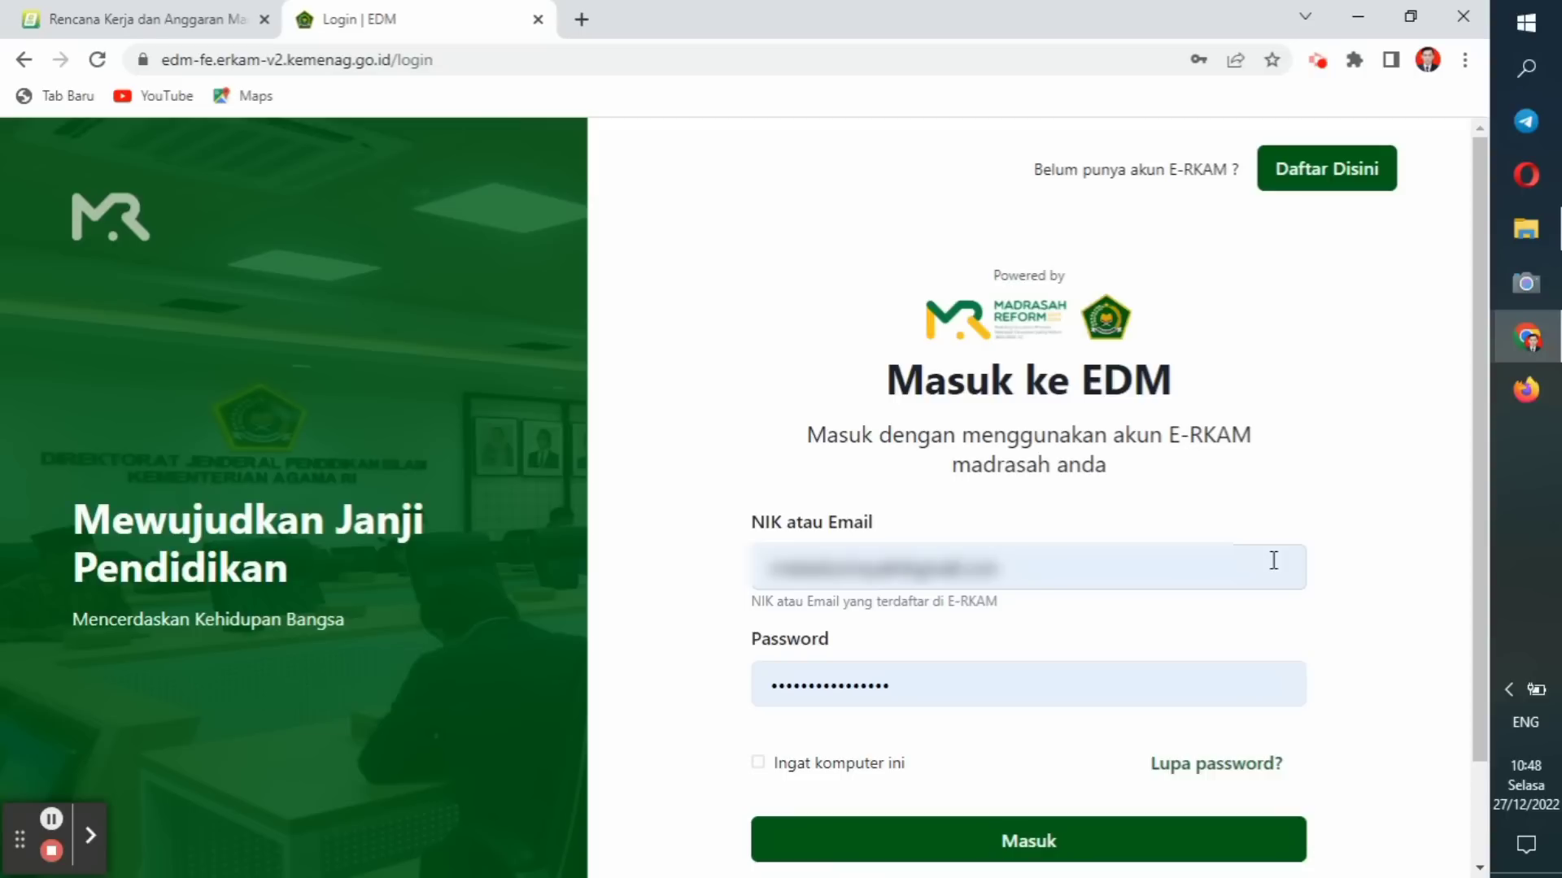
Log in with the filled-in account and start the Evaluasi from the dashboard.
{"action": "left_click", "coordinate": [1068, 841]}
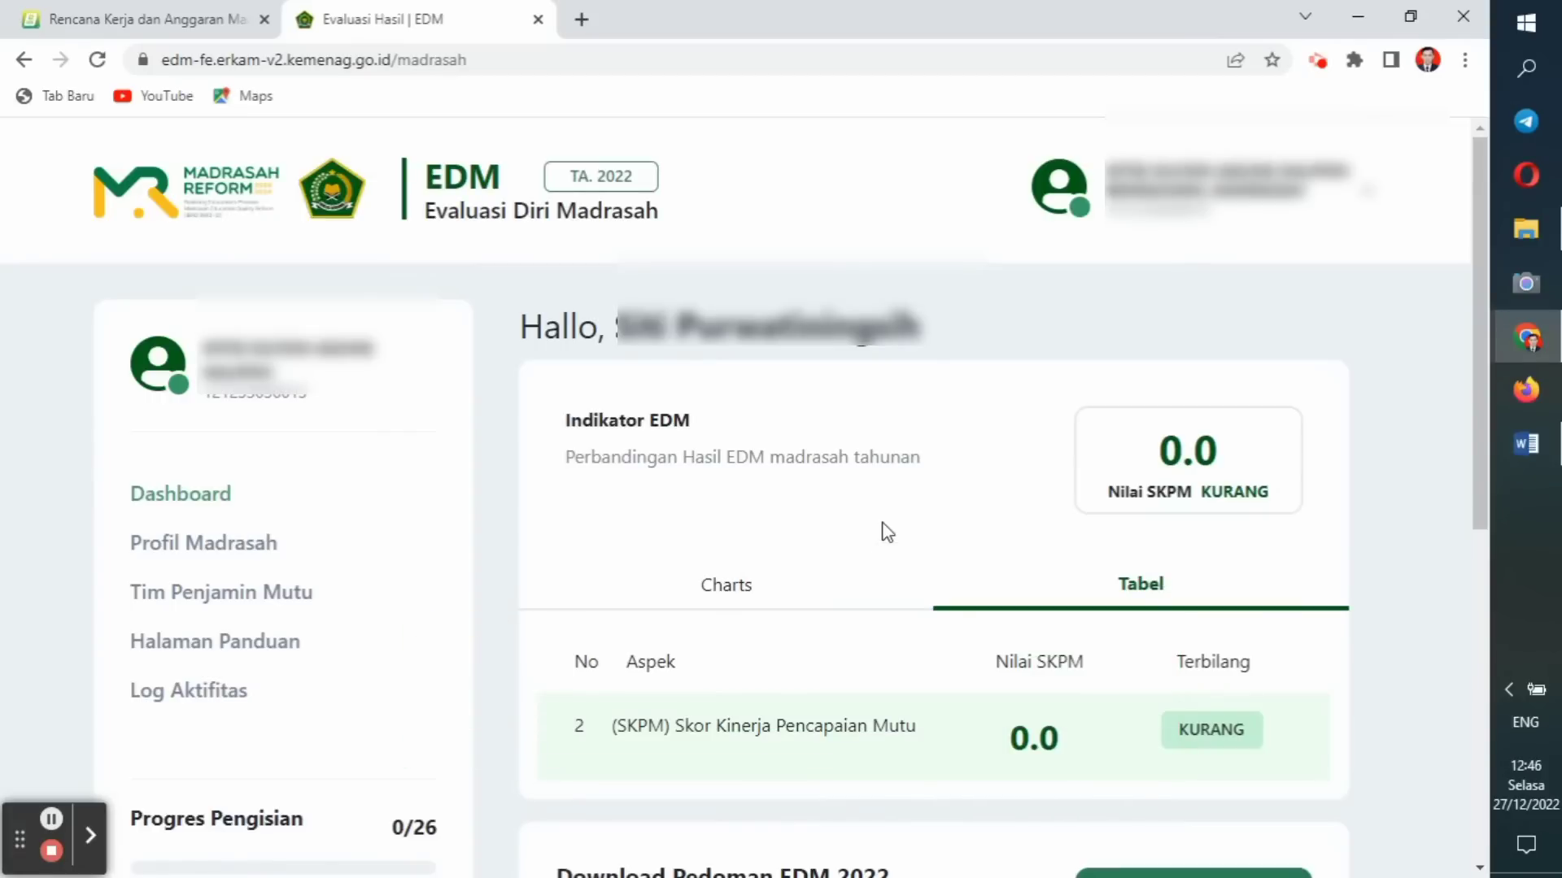
{"action": "scroll", "coordinate": [887, 532], "scroll_direction": "down", "scroll_amount": 1}
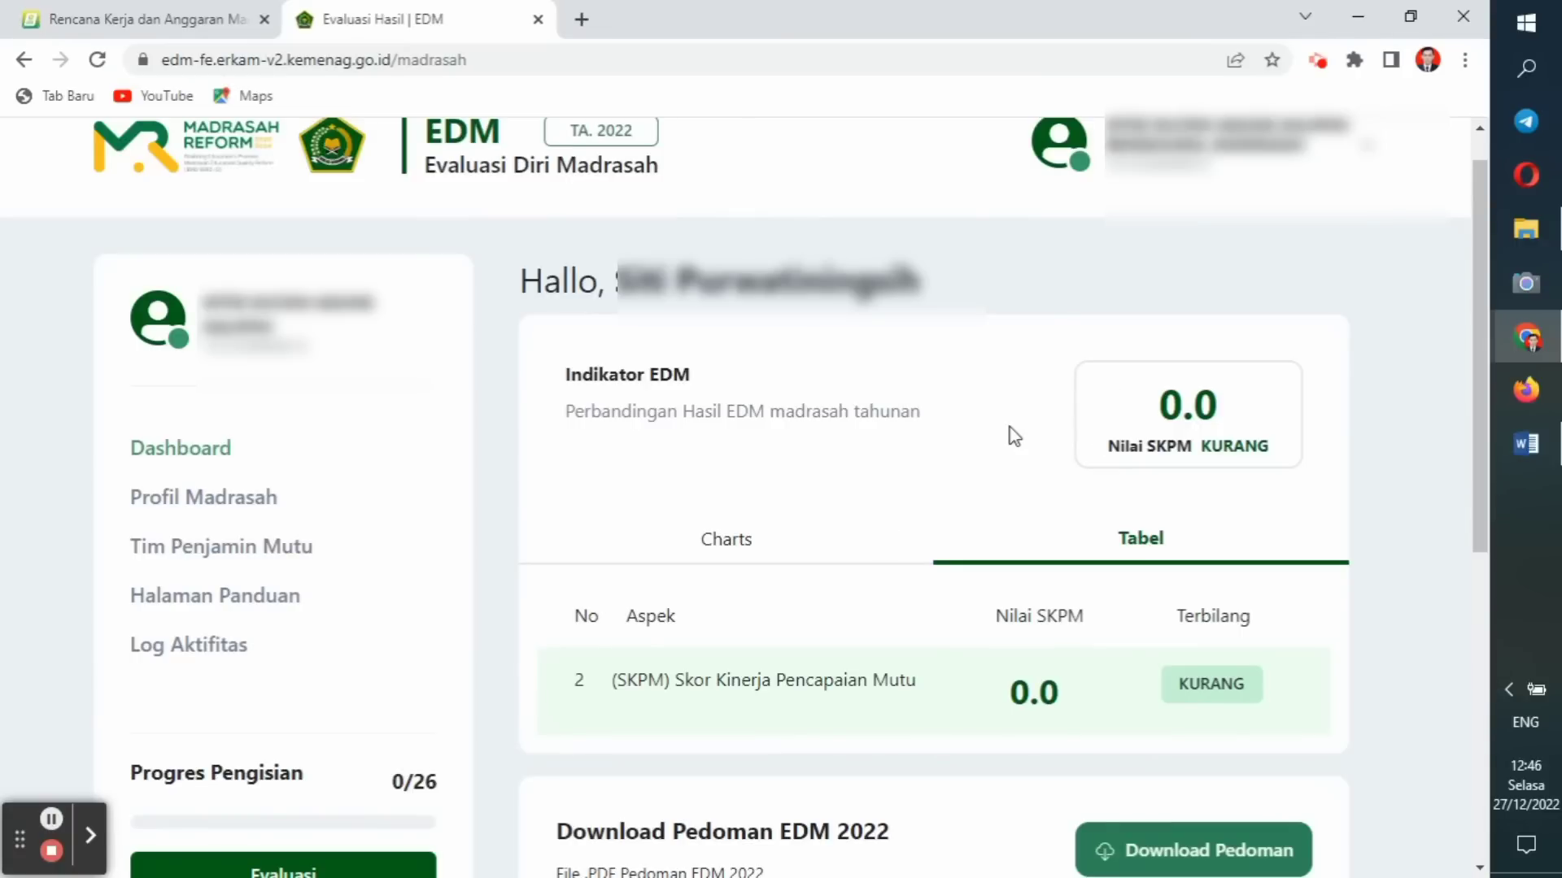
{"action": "left_click_drag", "start_coordinate": [1480, 275], "coordinate": [1480, 258]}
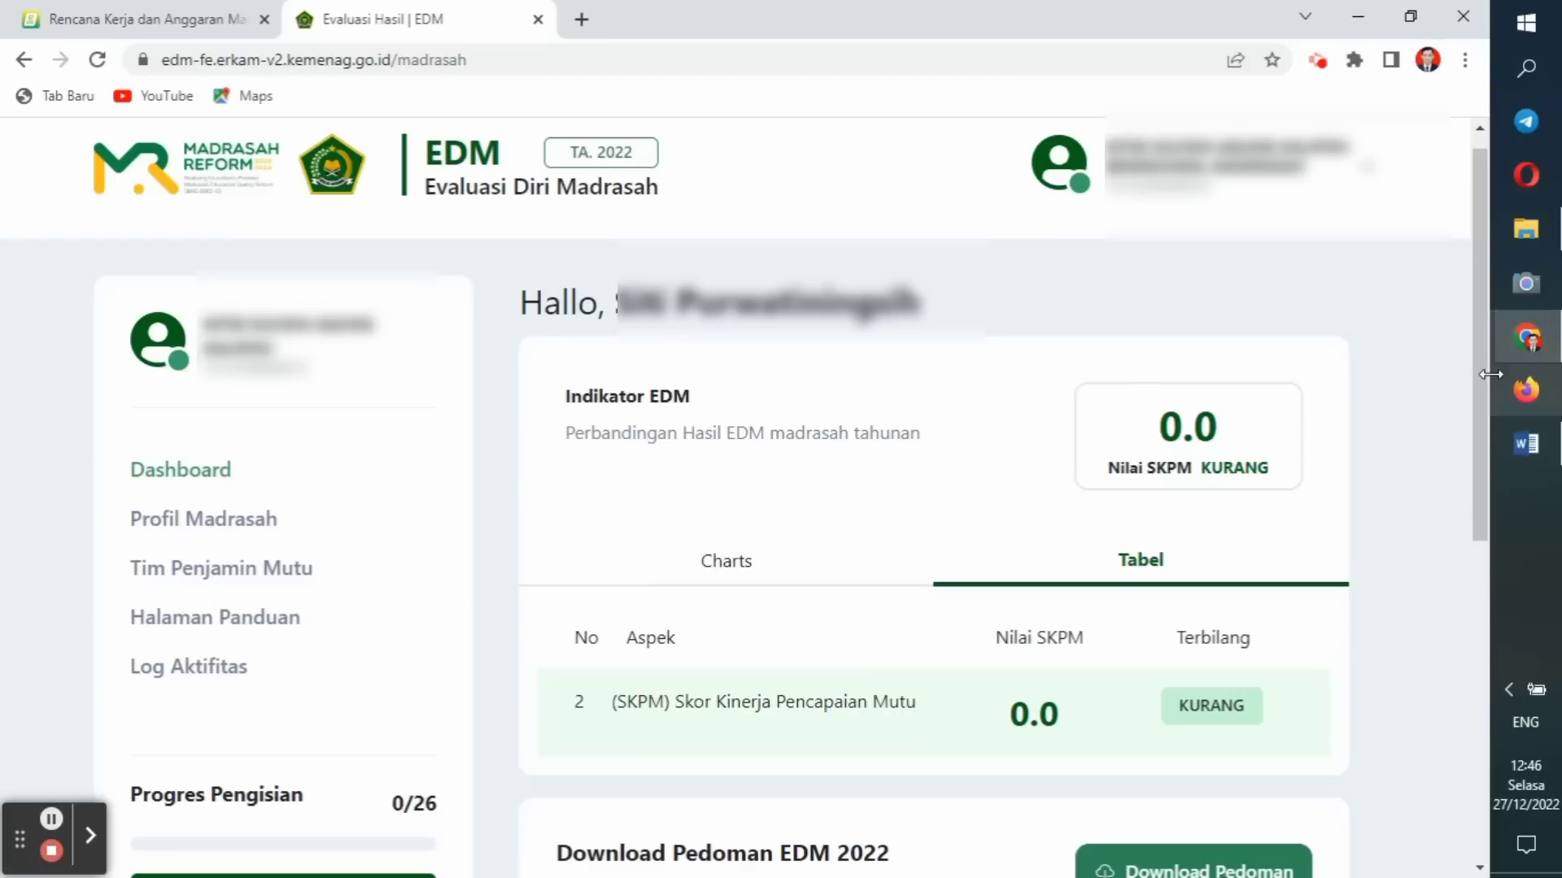
{"action": "left_click_drag", "start_coordinate": [1481, 378], "coordinate": [1466, 511]}
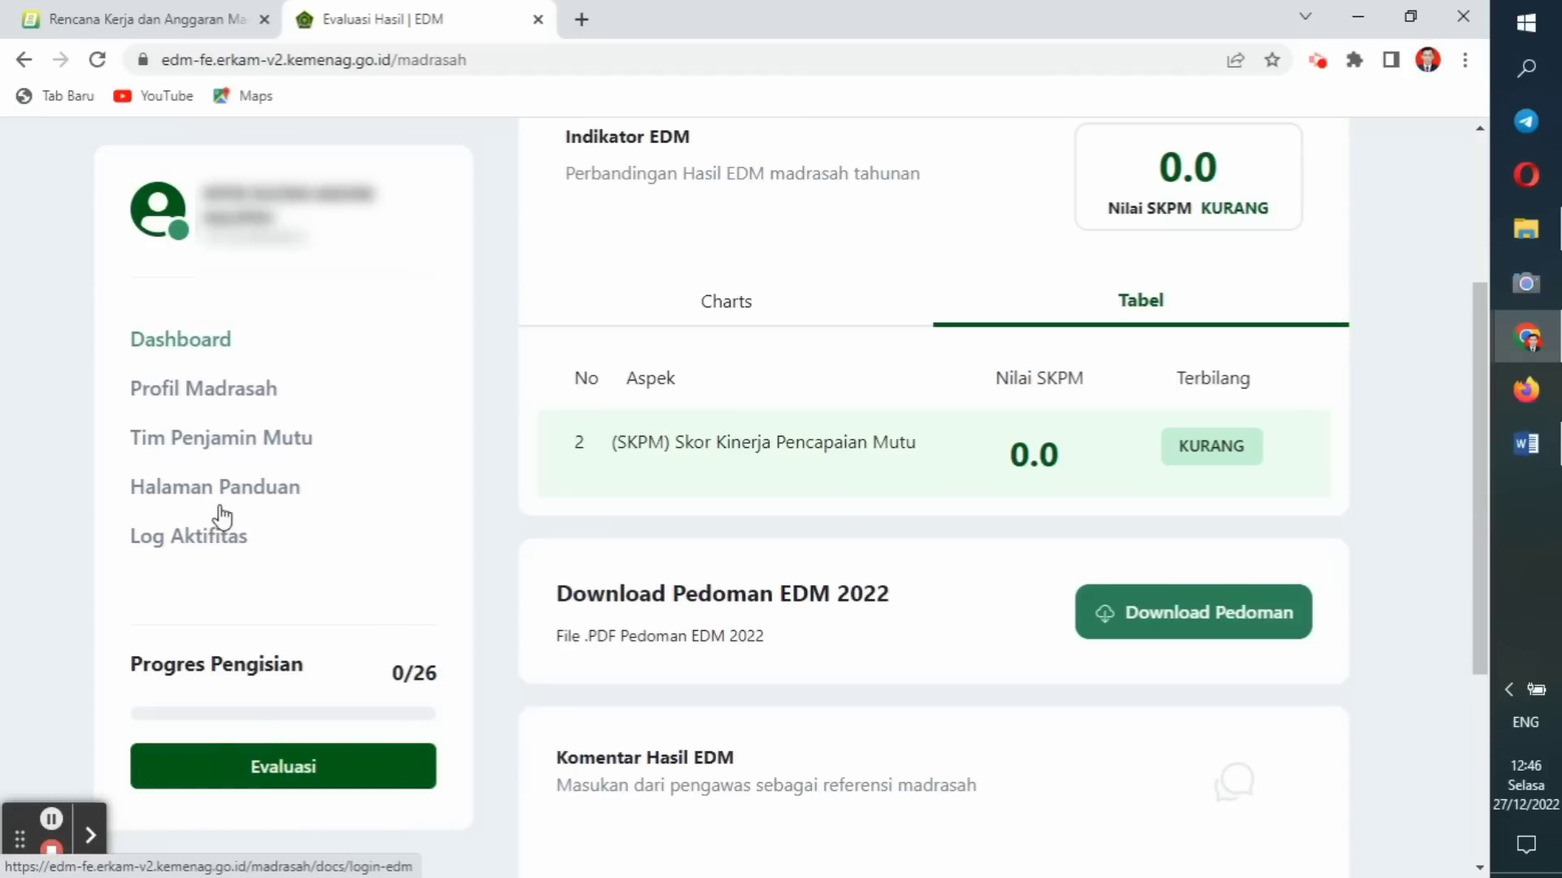
{"action": "left_click", "coordinate": [254, 769]}
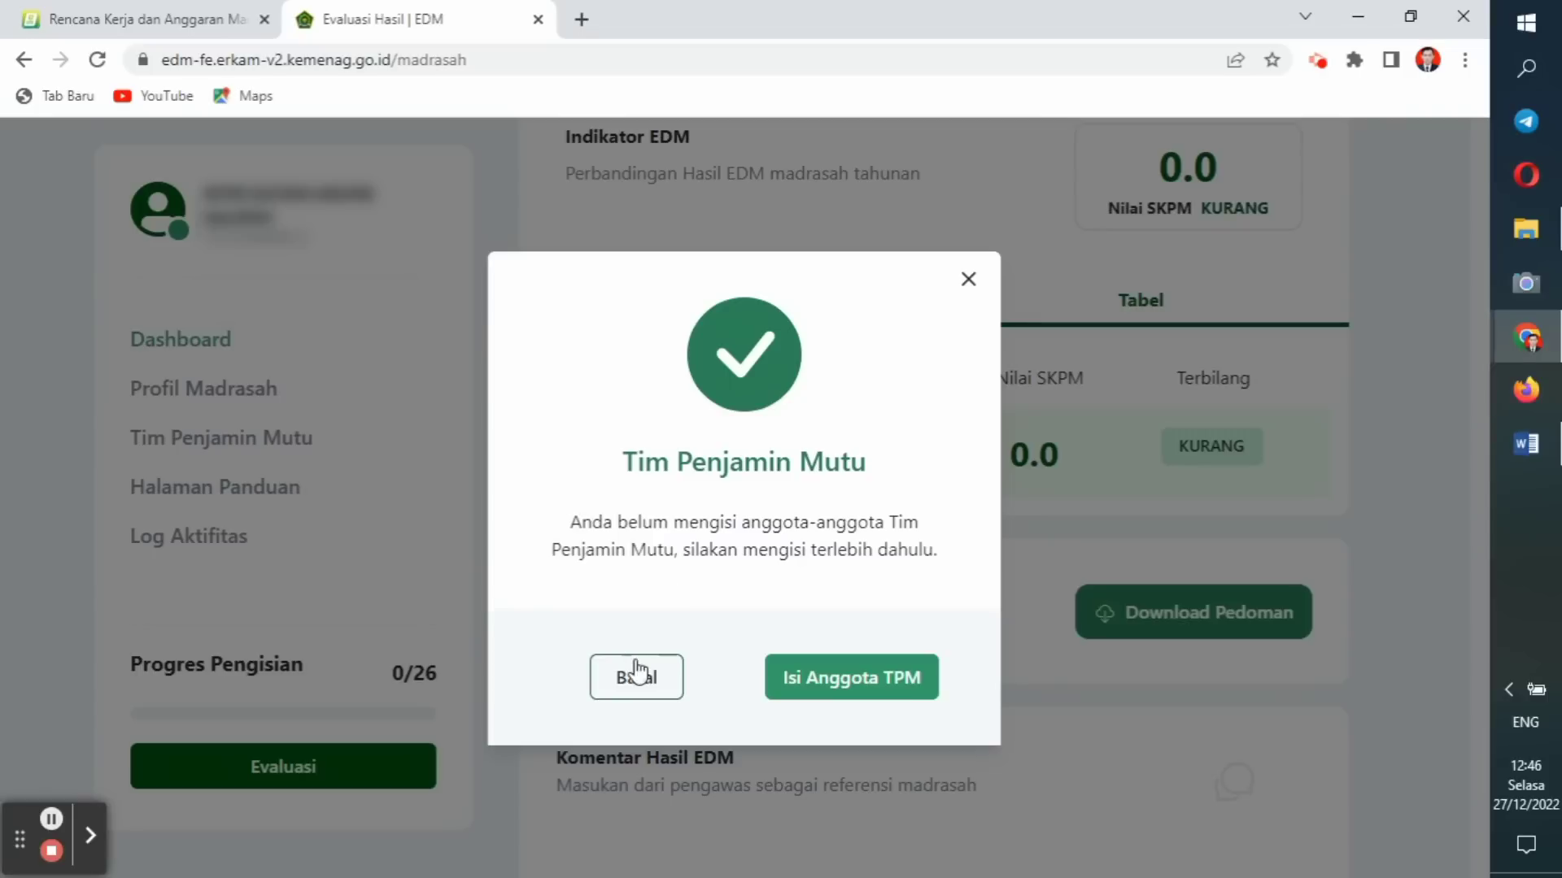
Dismiss the Tim Penjamin Mutu notice and view the EDM results as a chart.
{"action": "left_click", "coordinate": [968, 279]}
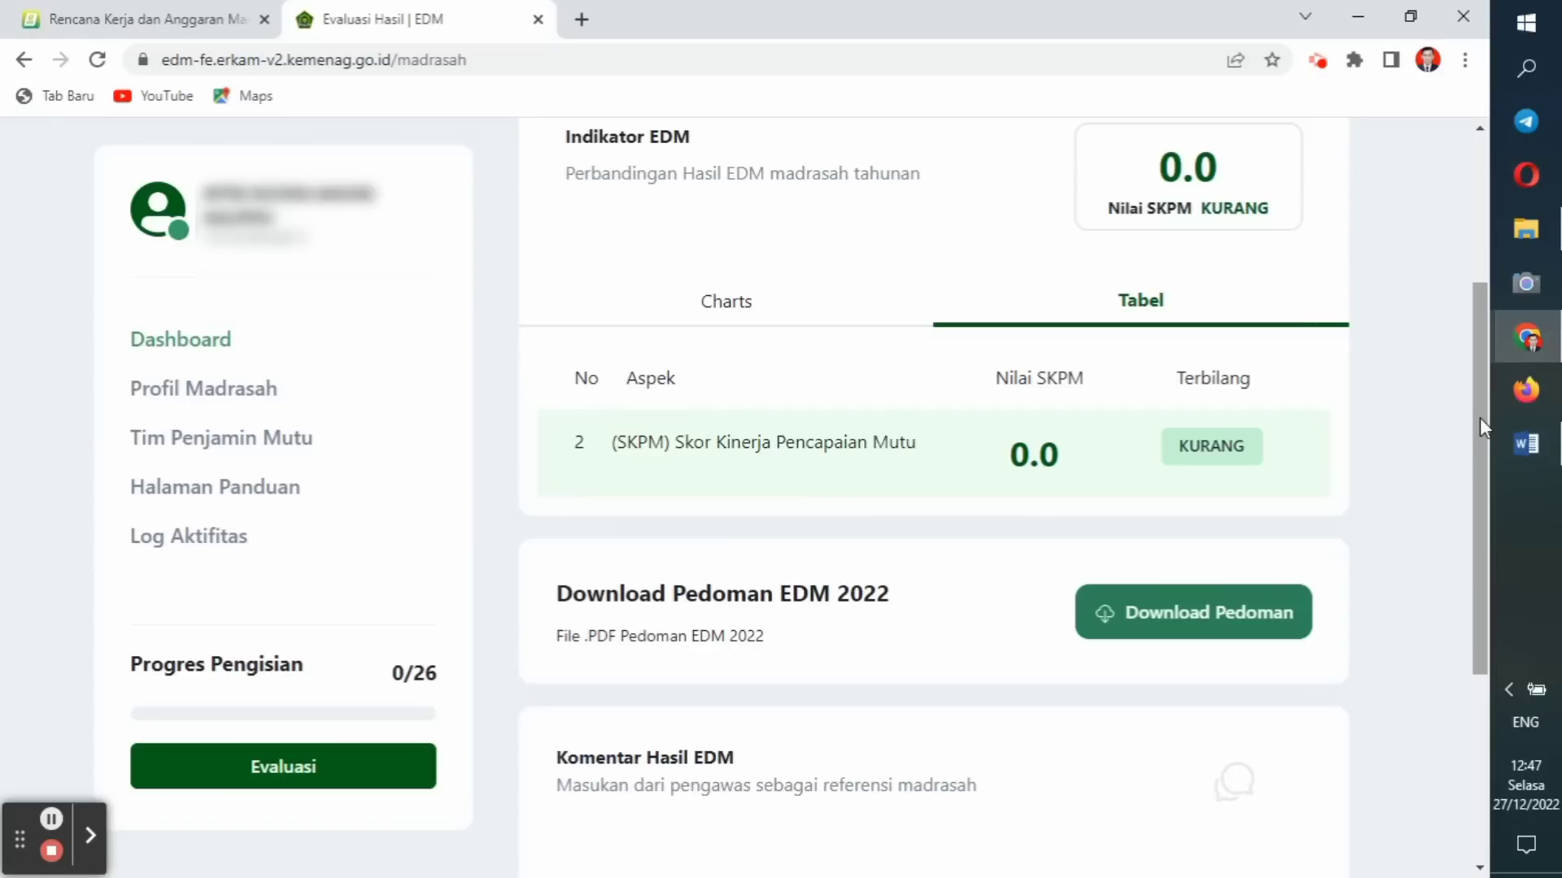
{"action": "left_click_drag", "start_coordinate": [1481, 417], "coordinate": [1482, 310]}
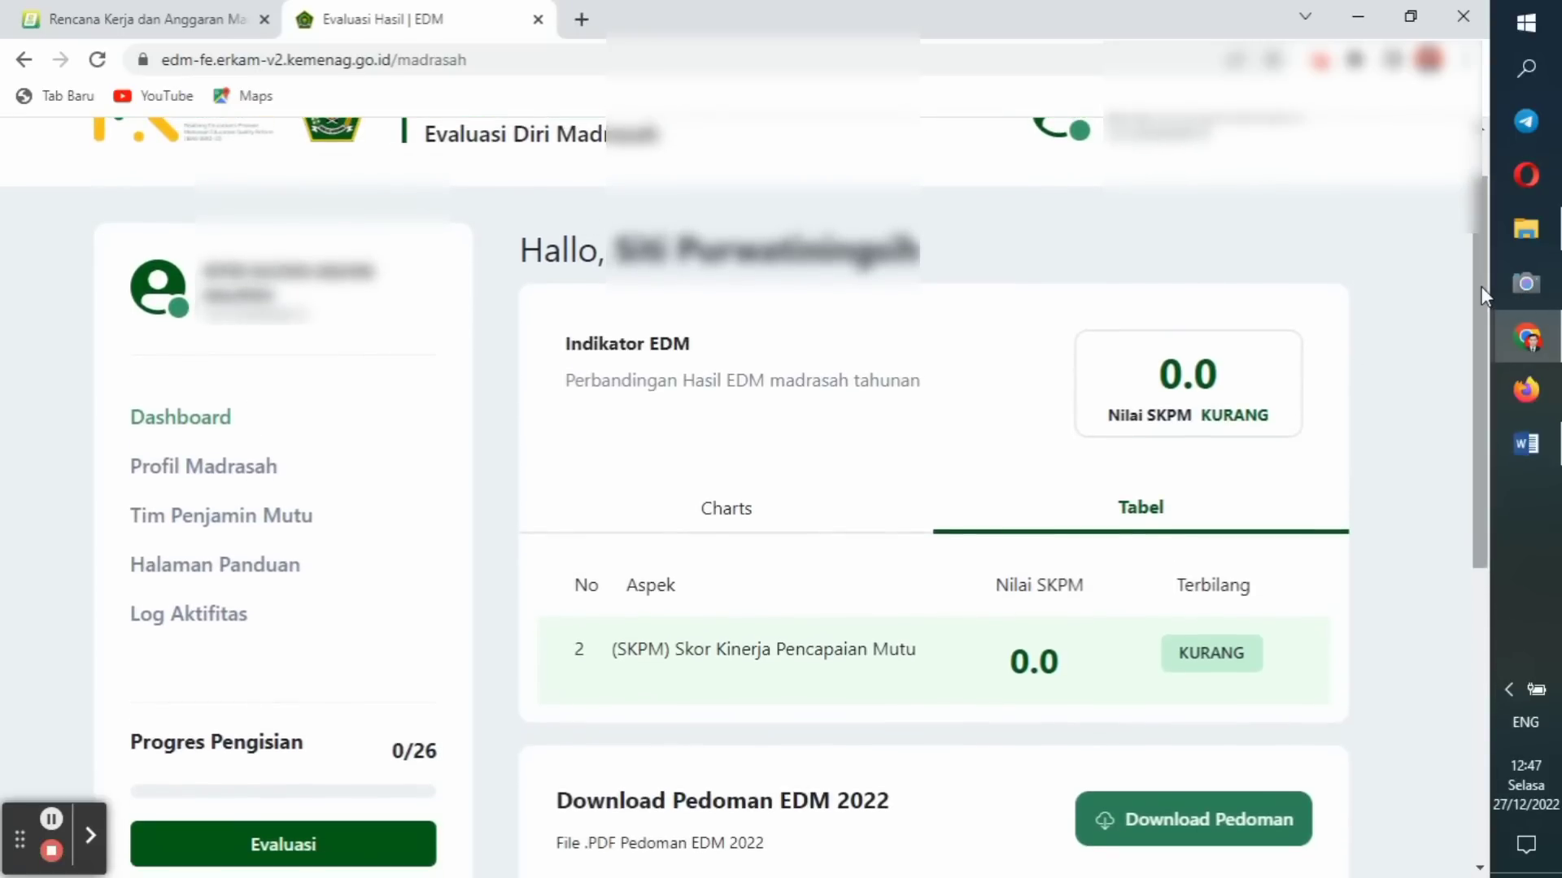
{"action": "left_click_drag", "start_coordinate": [1482, 293], "coordinate": [1469, 416]}
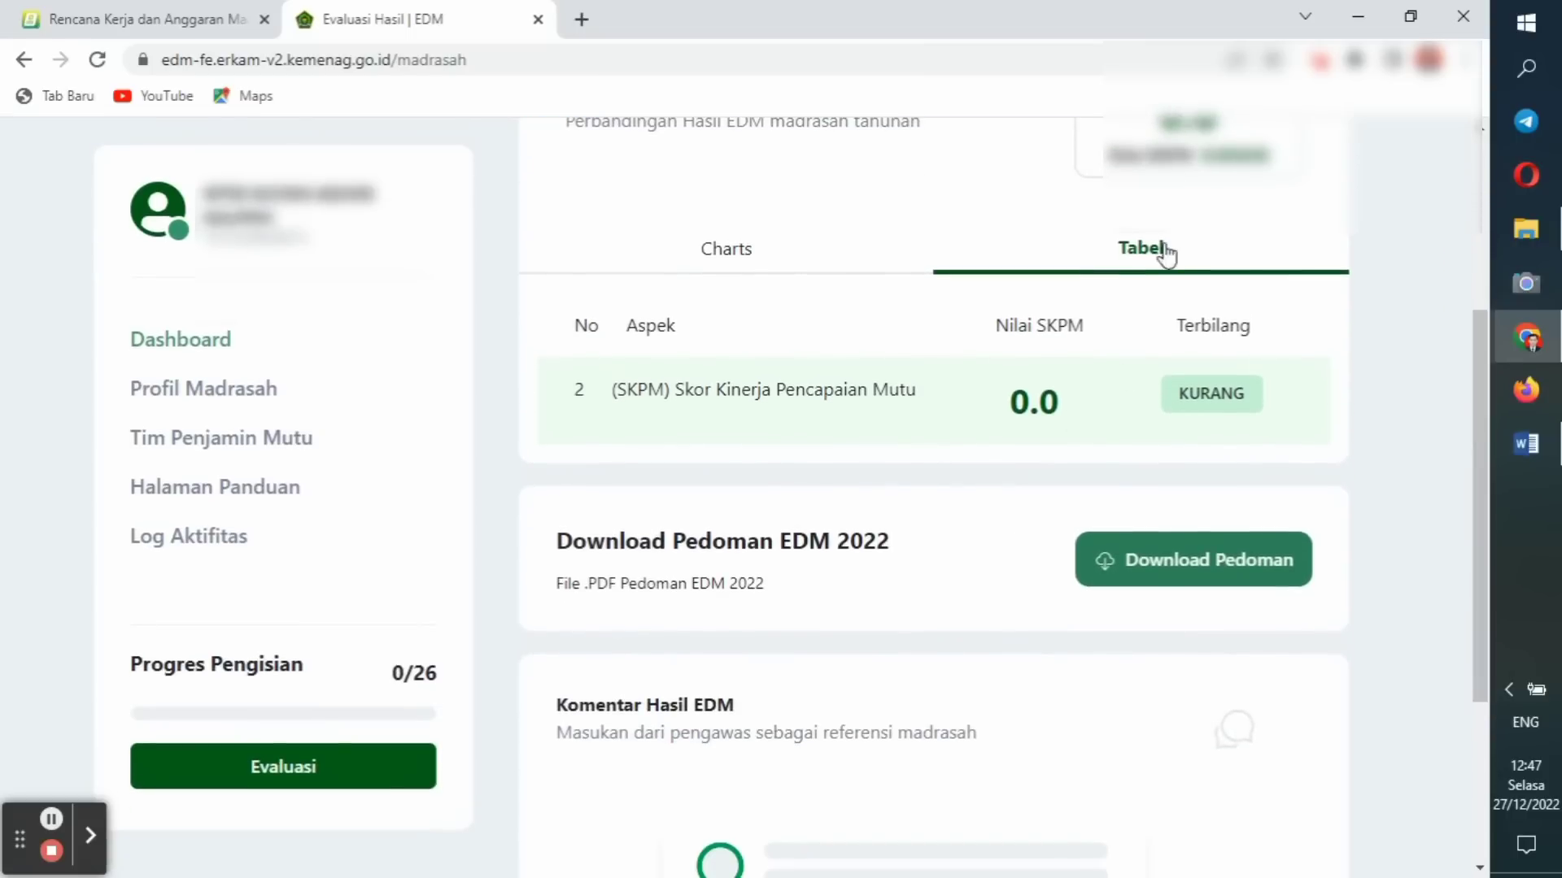
{"action": "left_click", "coordinate": [728, 259]}
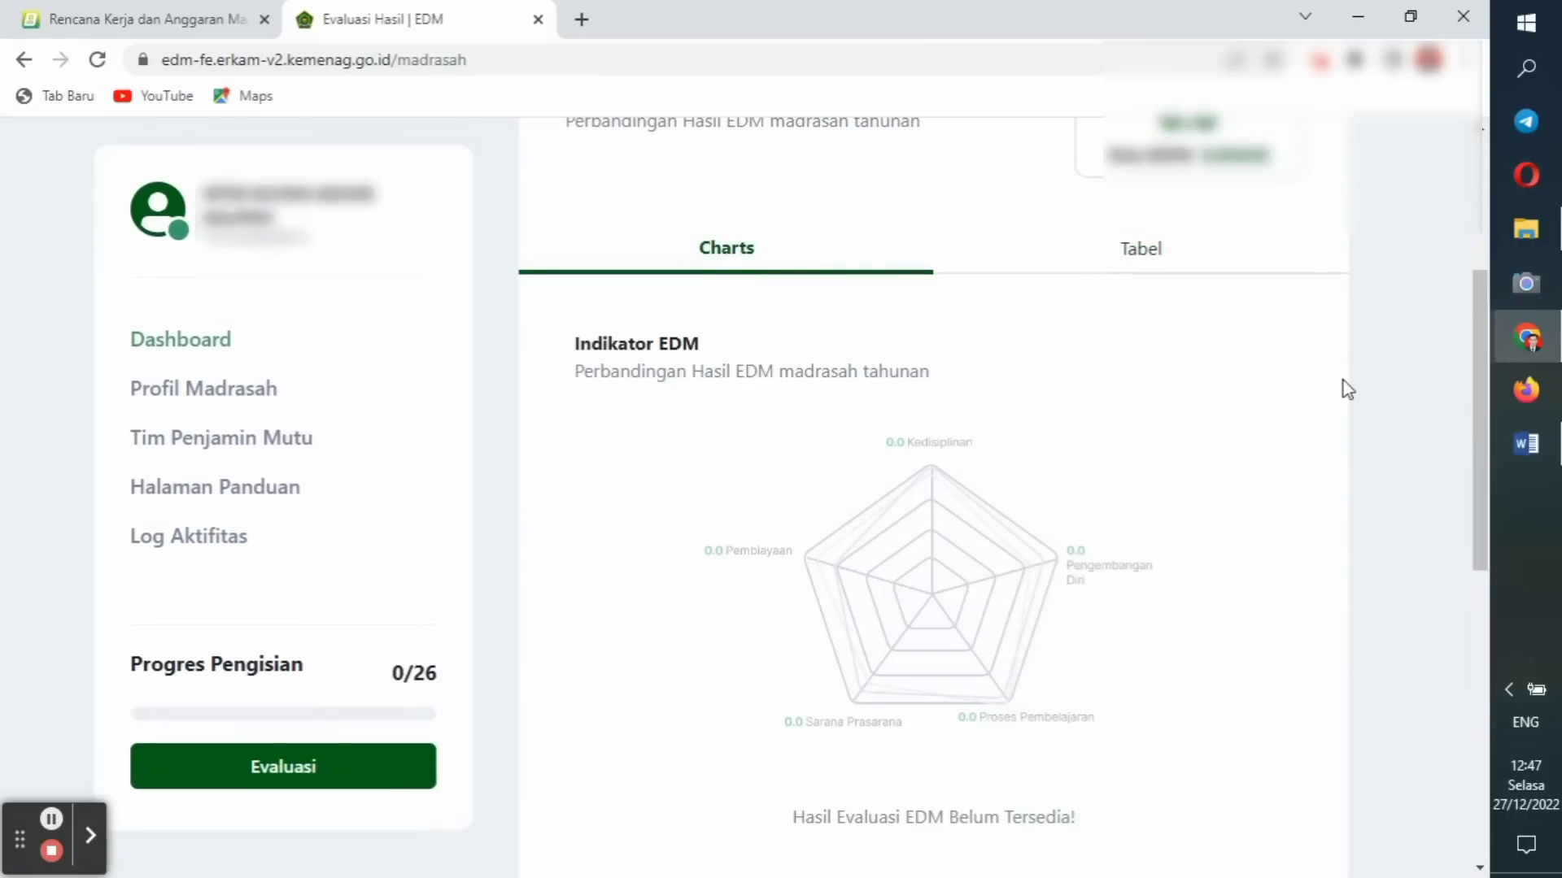
{"action": "left_click_drag", "start_coordinate": [1478, 390], "coordinate": [1466, 256]}
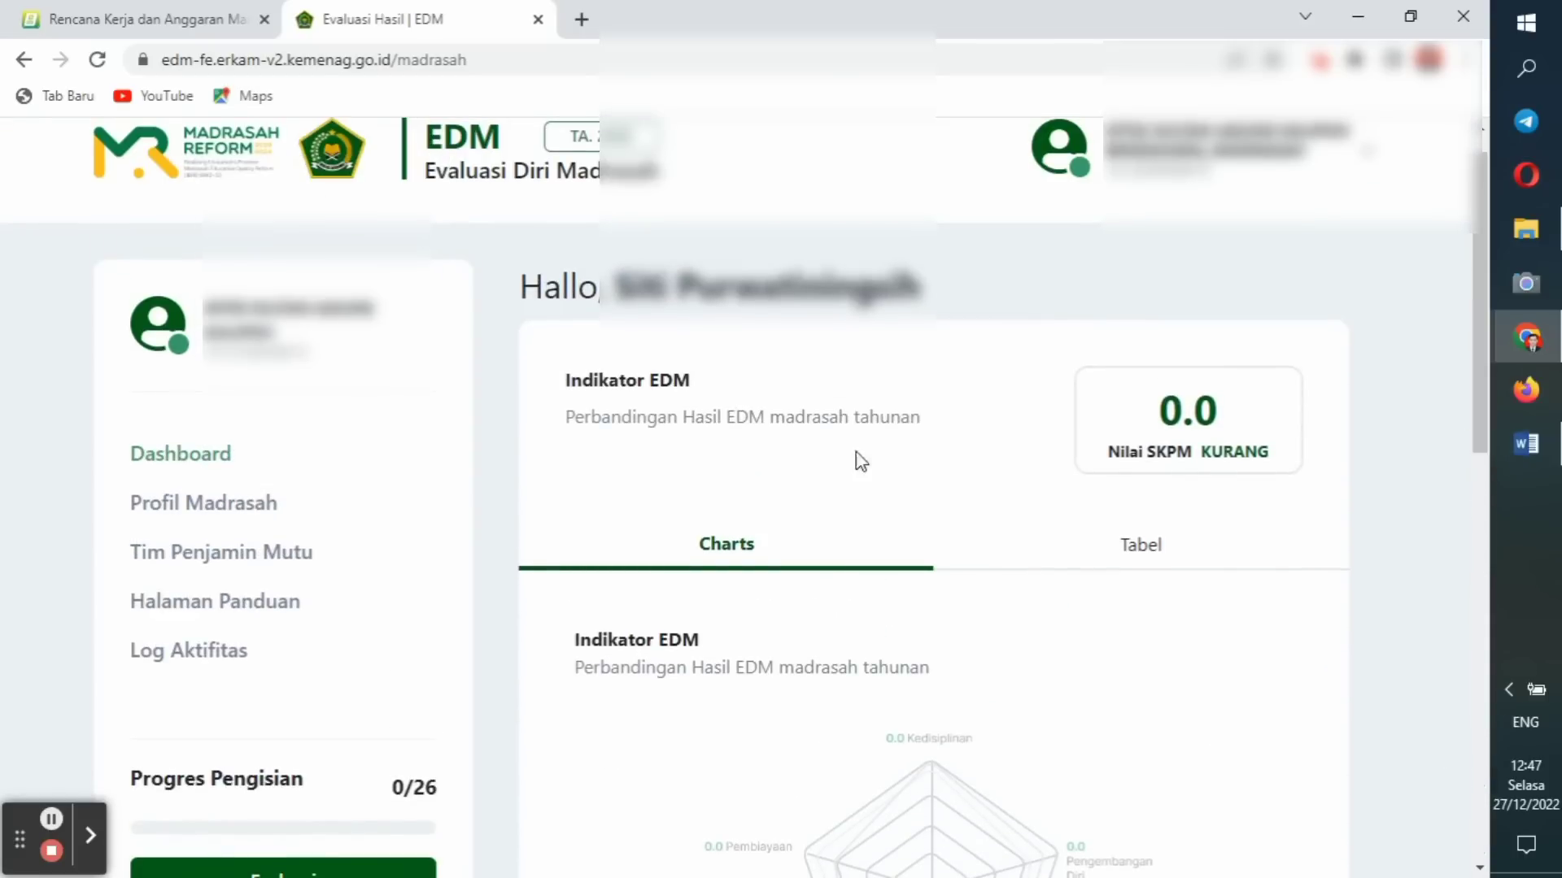
Go from Profil Madrasah to the Tim Penjamin Mutu page in the sidebar.
{"action": "left_click", "coordinate": [279, 509]}
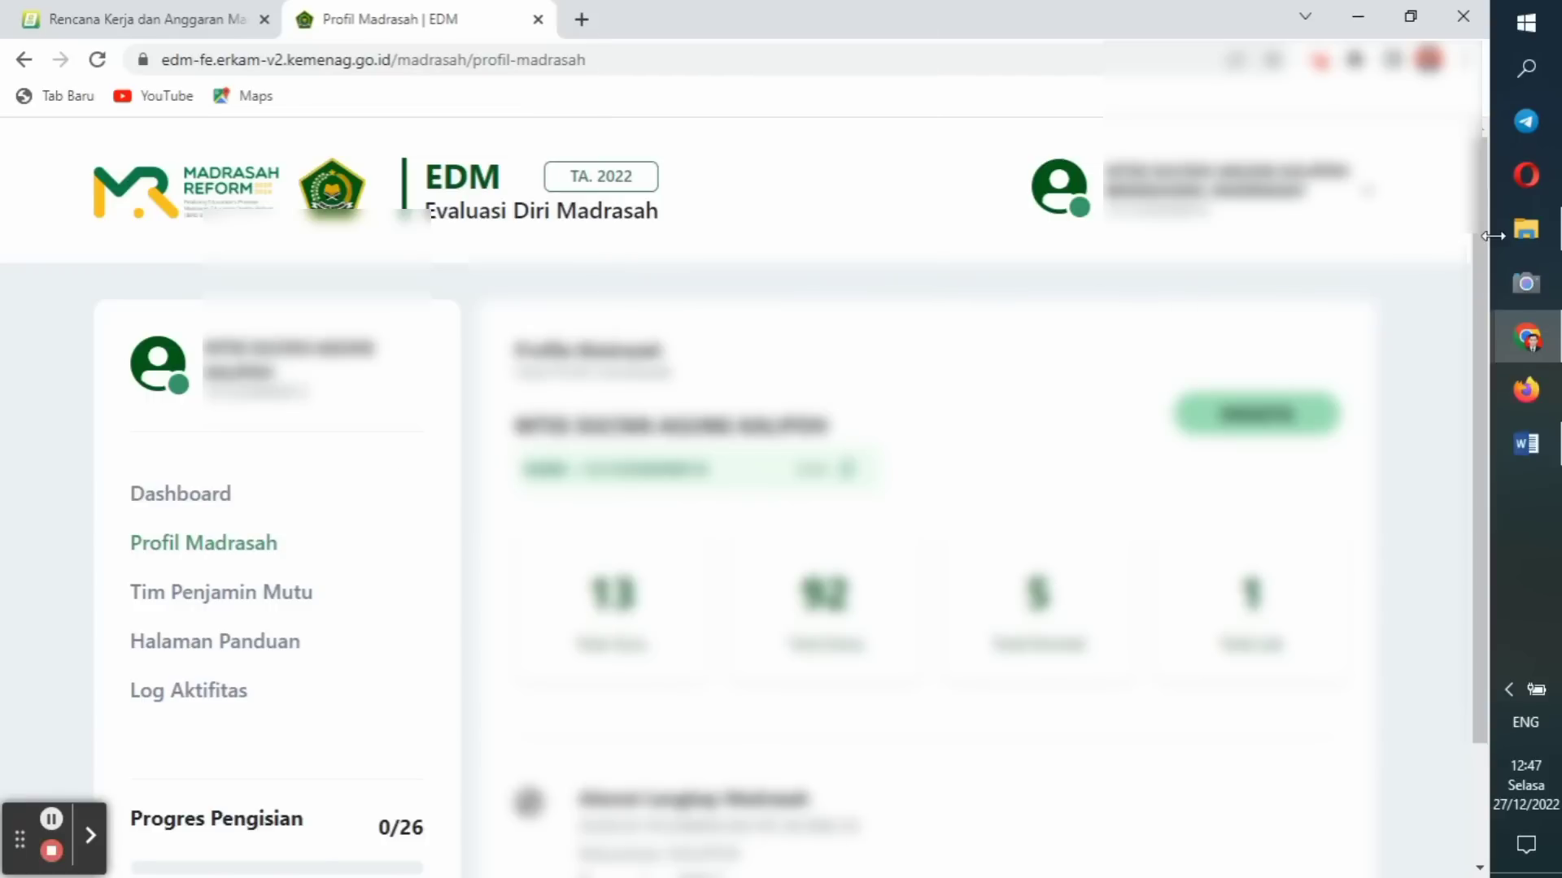
{"action": "left_click_drag", "start_coordinate": [1486, 252], "coordinate": [1471, 354]}
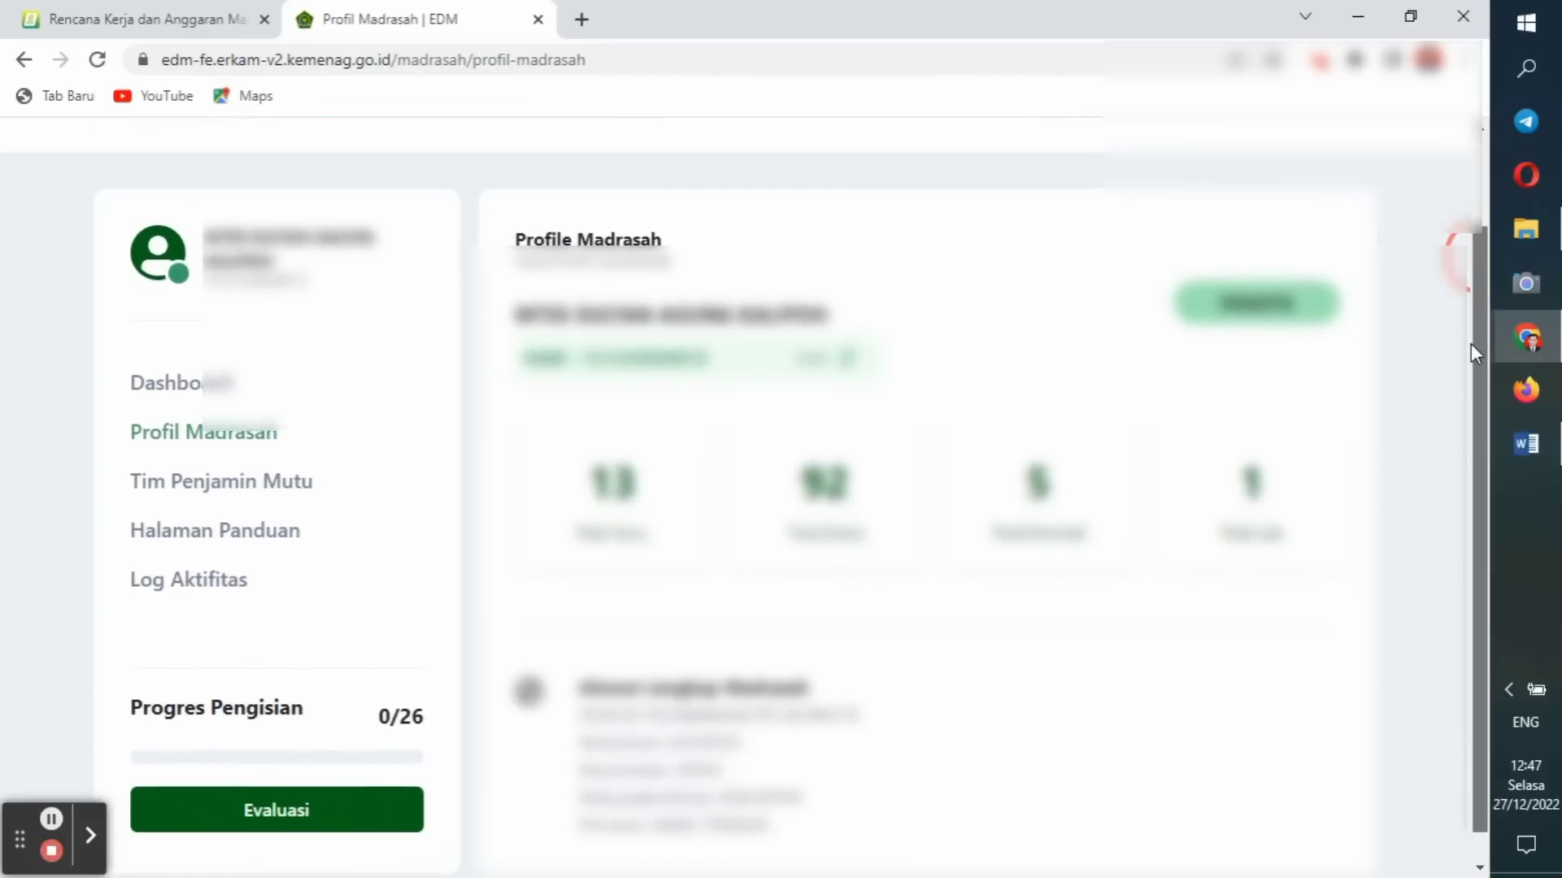
{"action": "scroll", "coordinate": [1420, 301], "scroll_direction": "up", "scroll_amount": 2}
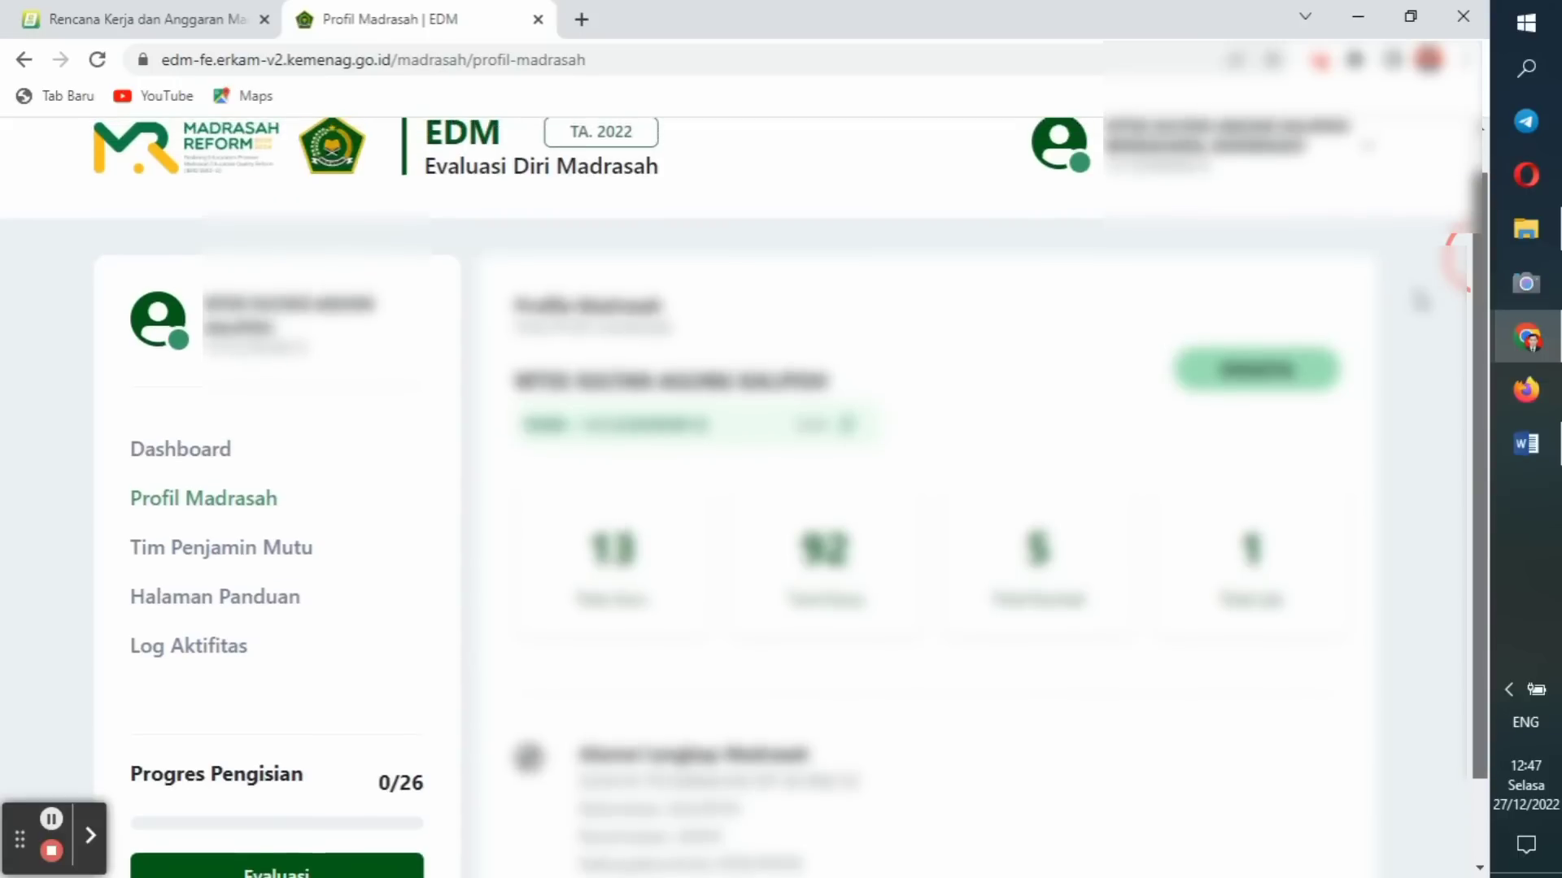
{"action": "scroll", "coordinate": [1421, 302], "scroll_direction": "up", "scroll_amount": 1}
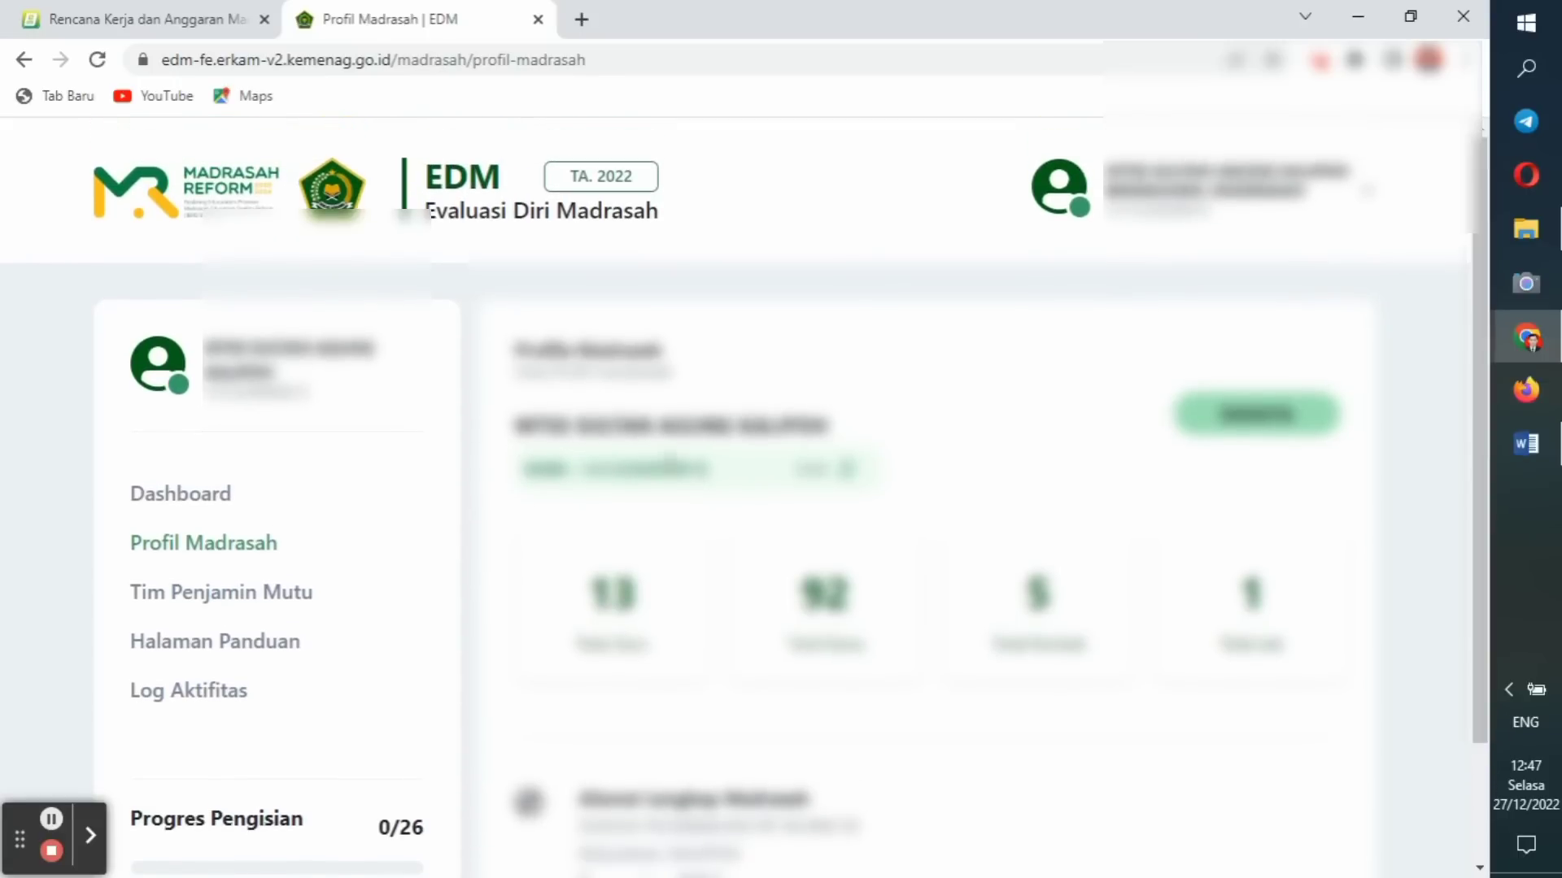
{"action": "left_click", "coordinate": [257, 600]}
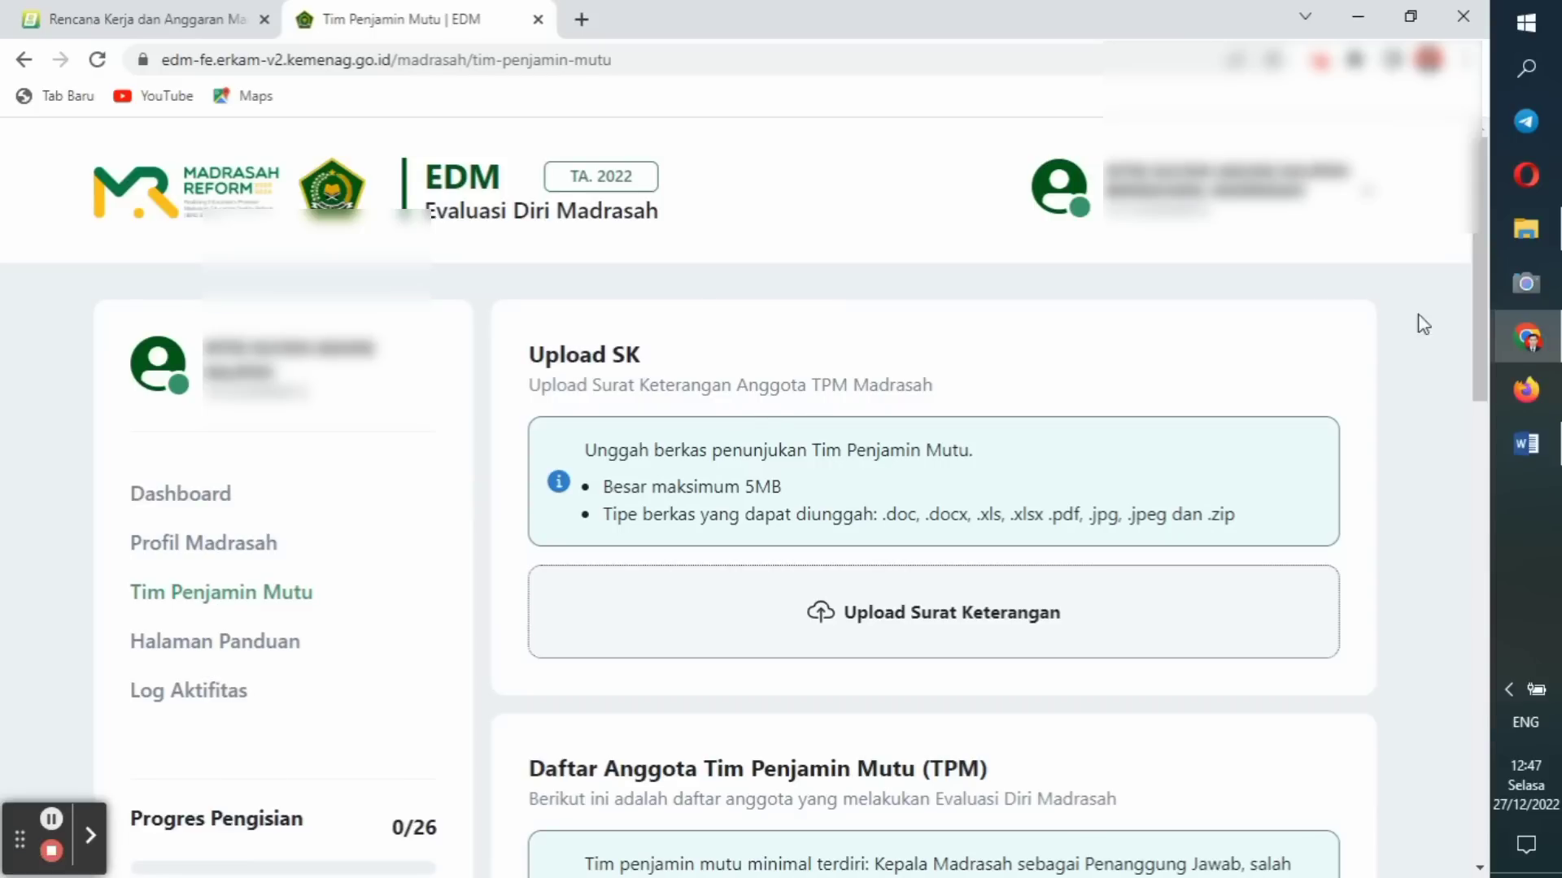
{"action": "mouse_move", "coordinate": [1477, 309]}
{"action": "left_mouse_down"}
{"action": "mouse_move", "coordinate": [1464, 523]}
{"action": "mouse_move", "coordinate": [1419, 774]}
{"action": "mouse_move", "coordinate": [1481, 446]}
{"action": "mouse_move", "coordinate": [1480, 340]}
{"action": "left_mouse_up"}
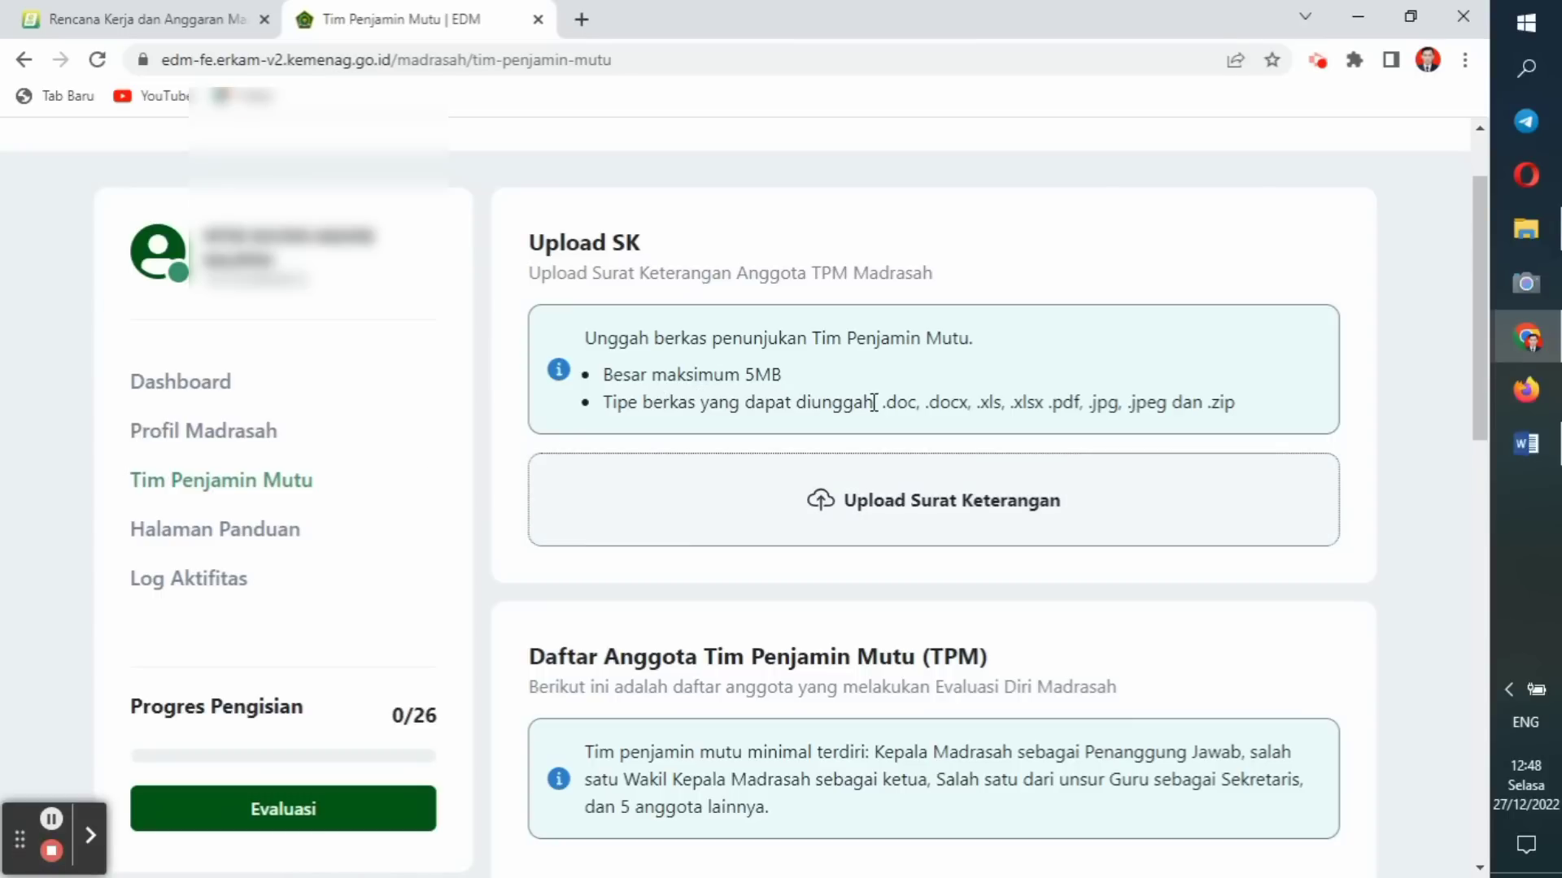
{"action": "left_click", "coordinate": [1526, 229]}
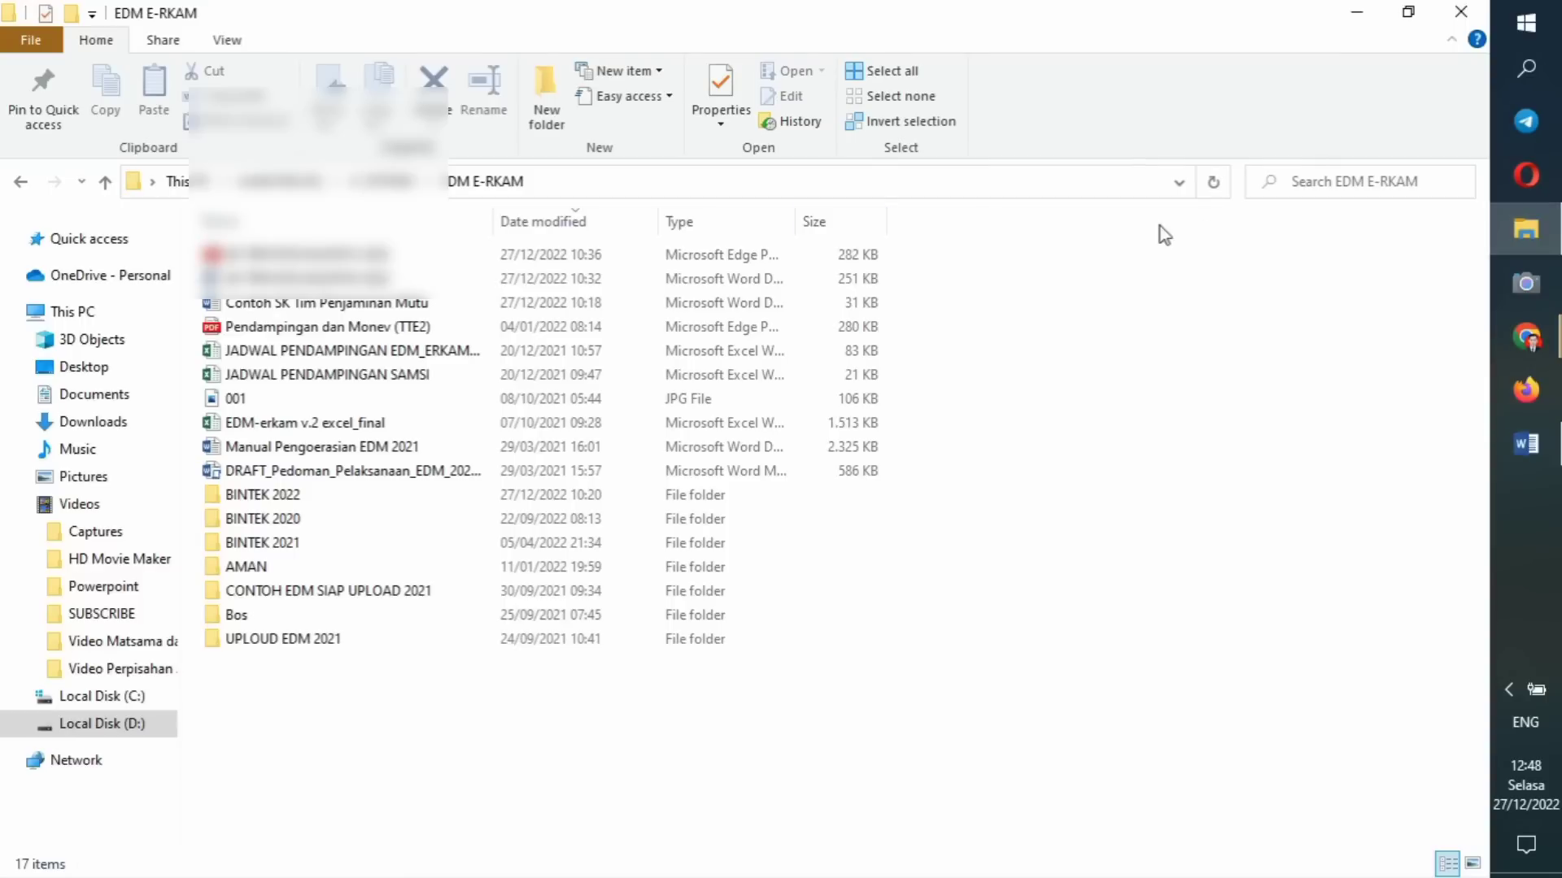
Minimize the EDM E-RKAM File Explorer window to return to the browser.
{"action": "left_click", "coordinate": [1354, 9]}
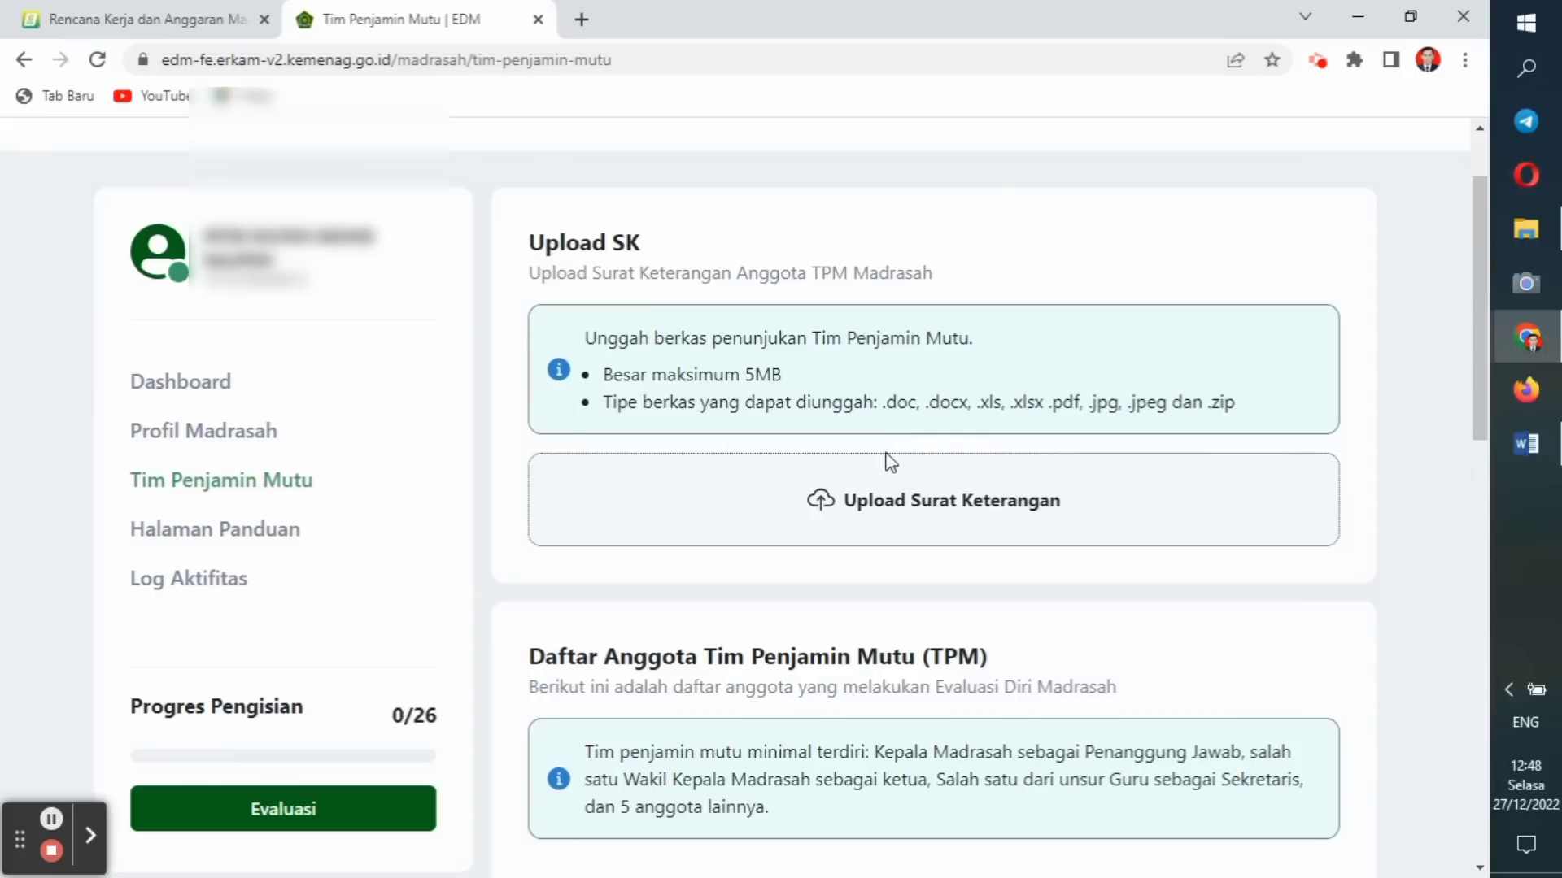
Upload 'SK TPM MTs KALIPOH 2022.pdf' from the EDM E-RKAM folder as the SK TPM.
{"action": "left_click", "coordinate": [863, 511]}
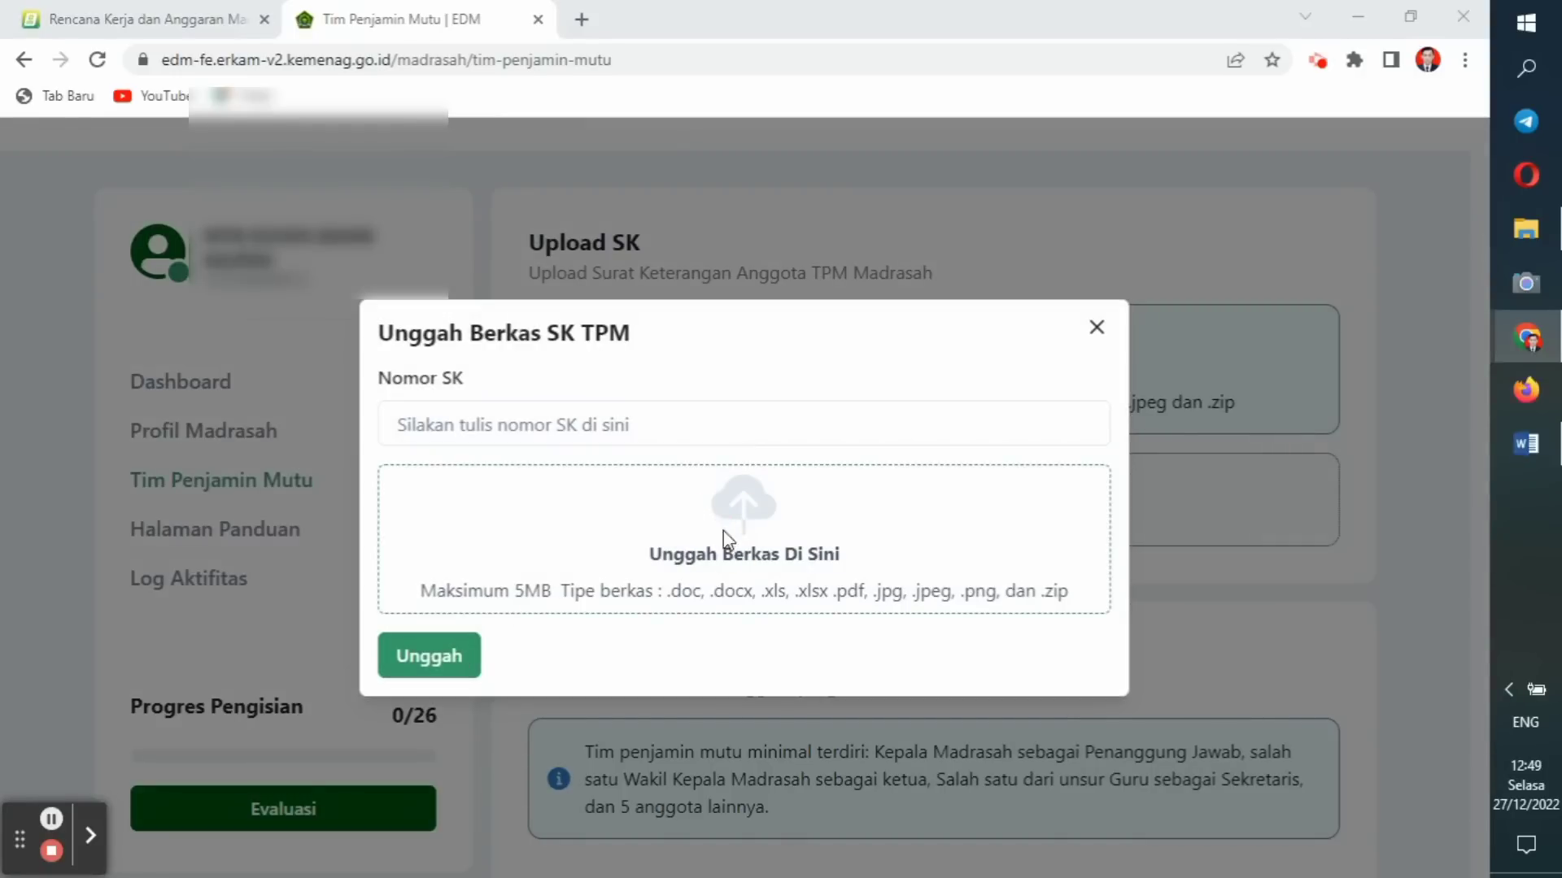
{"action": "left_click", "coordinate": [723, 533]}
{"action": "double_click", "coordinate": [291, 530]}
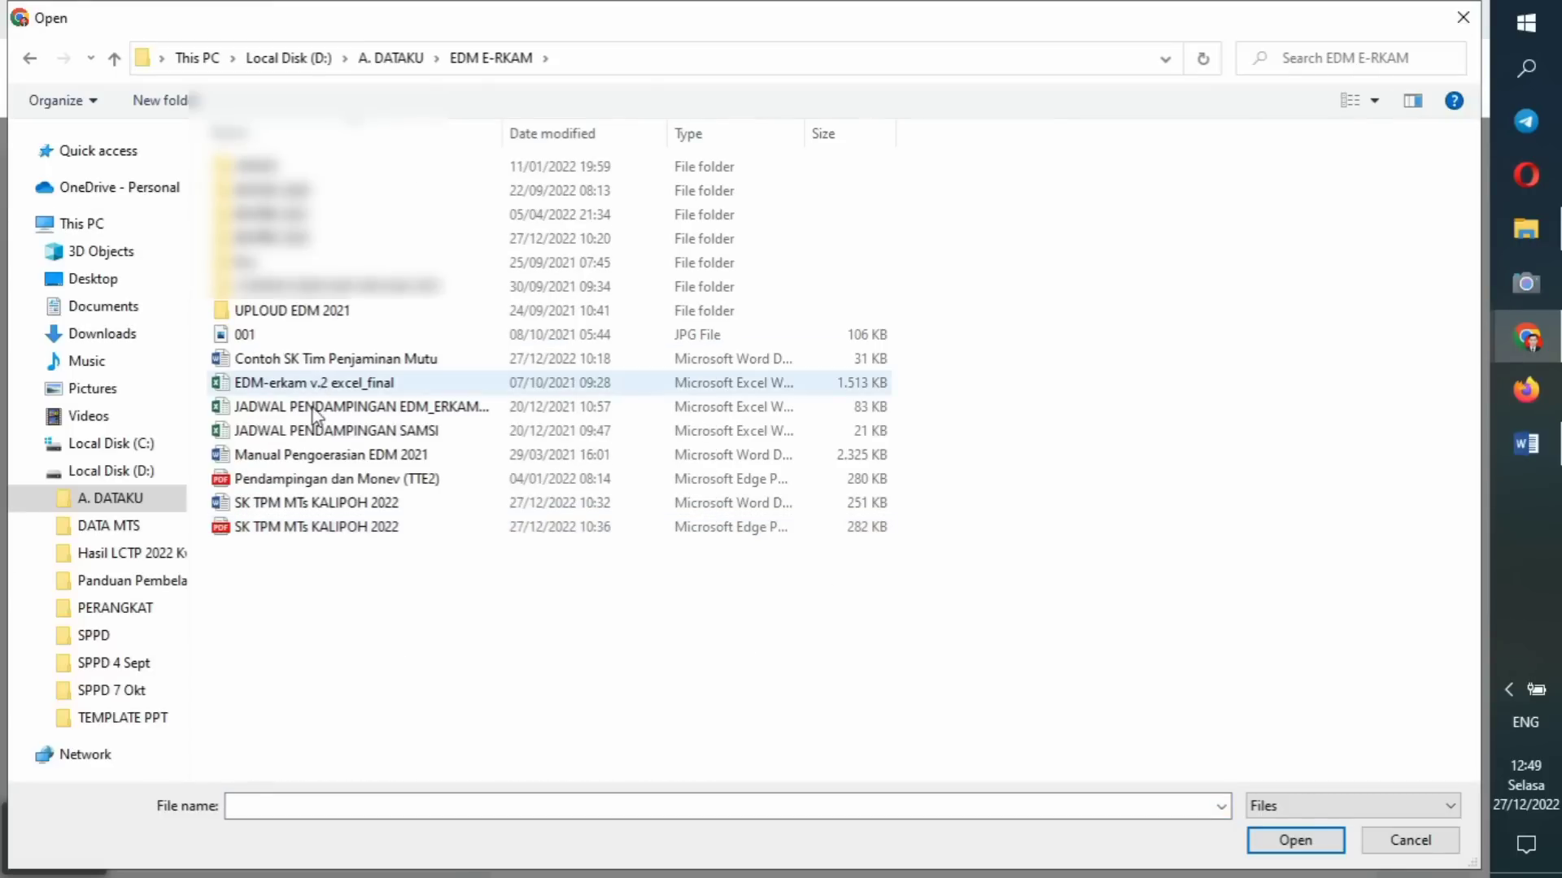
{"action": "double_click", "coordinate": [316, 529]}
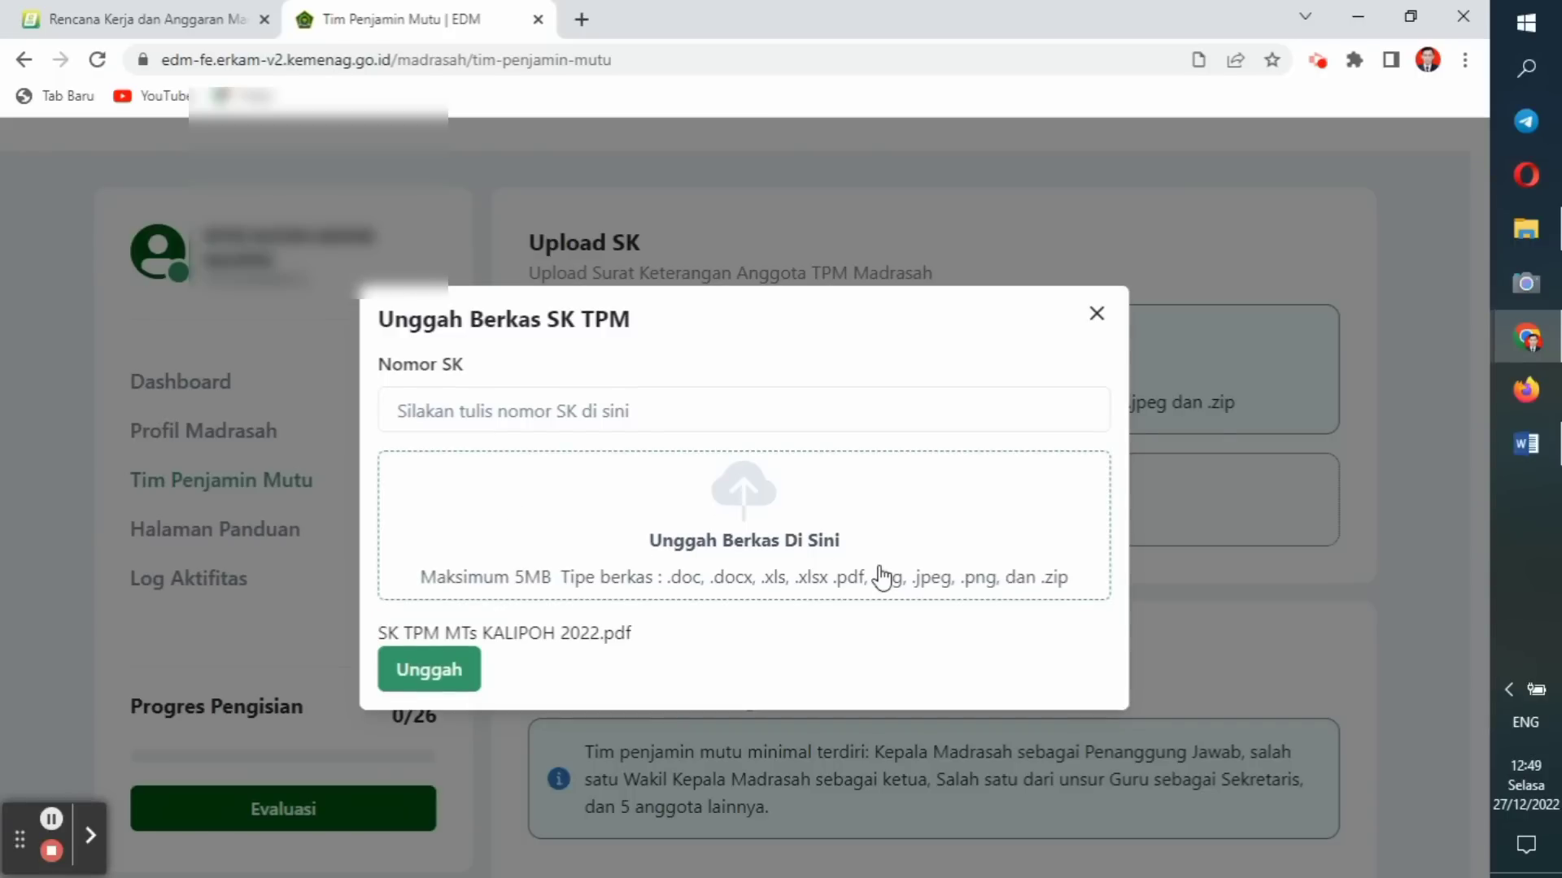
{"action": "left_click", "coordinate": [444, 679]}
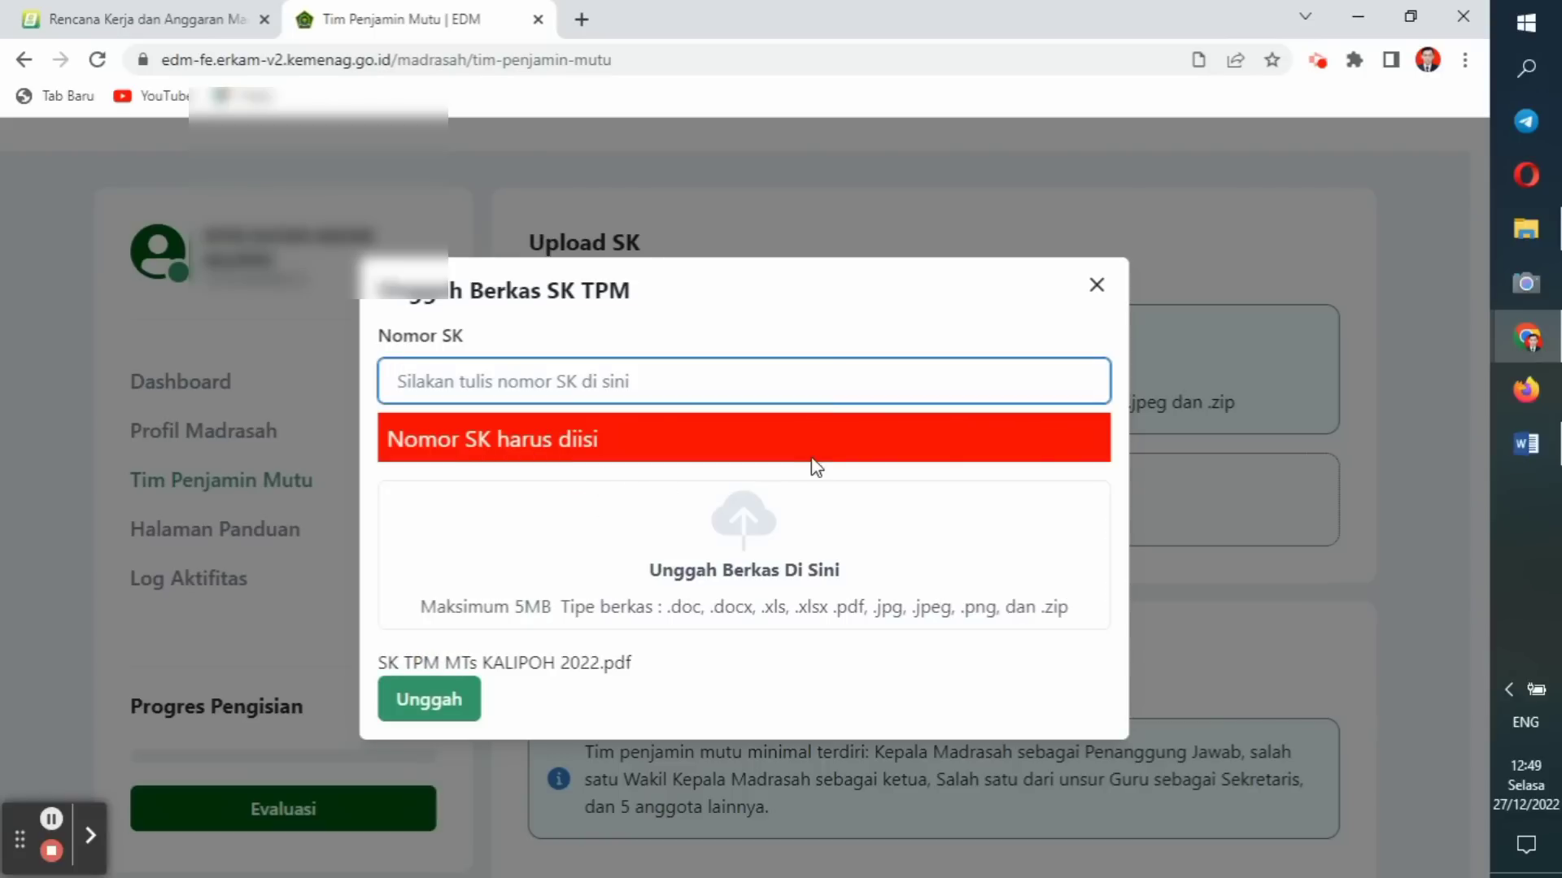
Copy decree number 013/MTs.SA/SK/12 TAHUN 2022 from Word into Nomor SK and save.
{"action": "left_click", "coordinate": [1526, 443]}
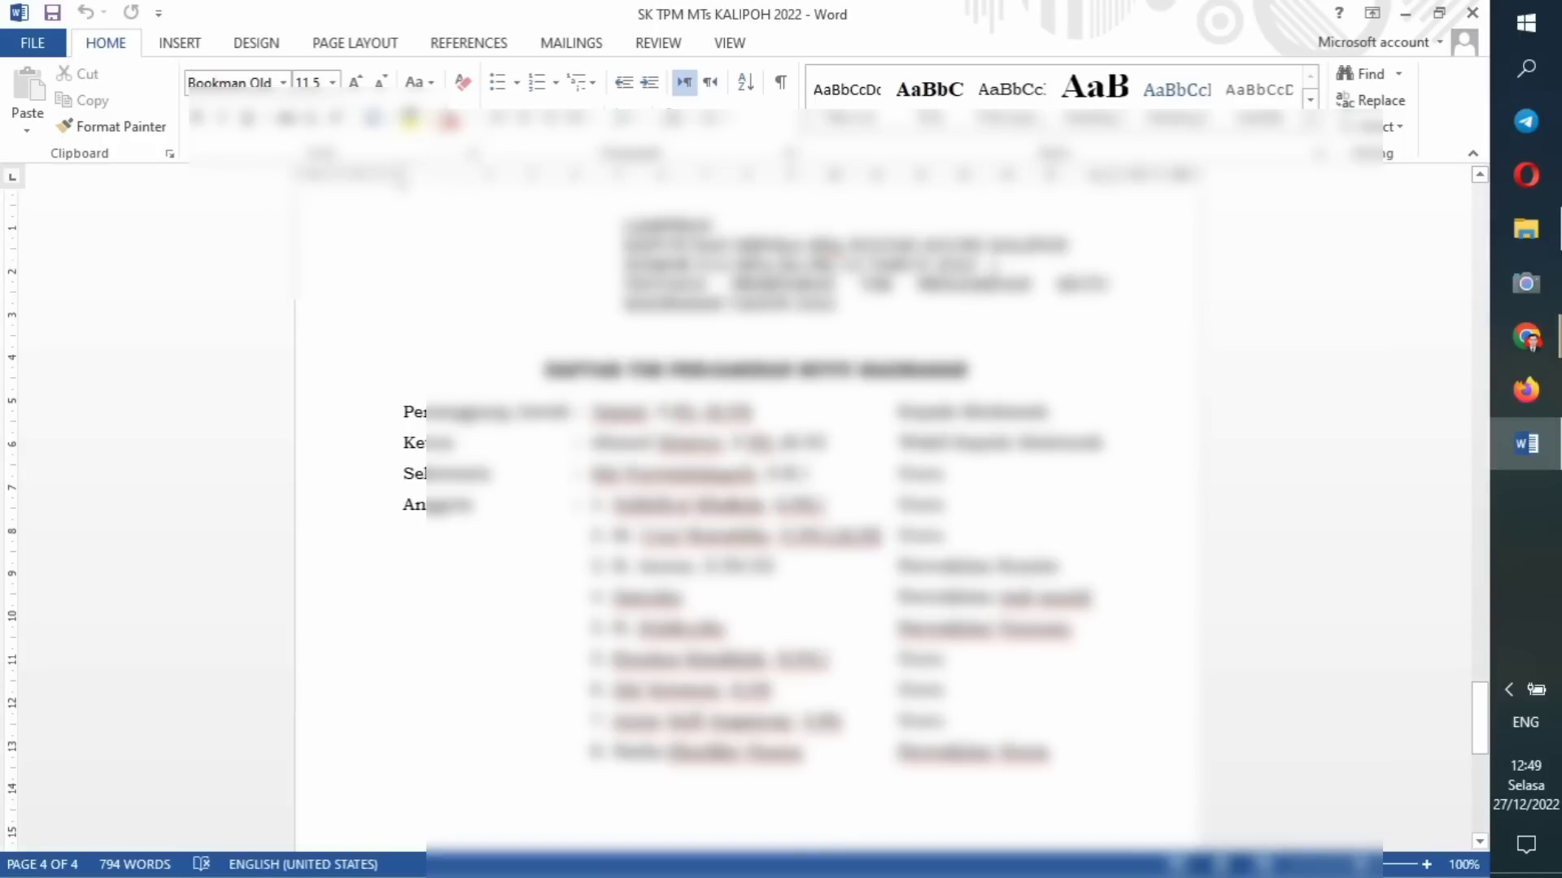
{"action": "left_click_drag", "start_coordinate": [982, 265], "coordinate": [698, 266]}
{"action": "right_click", "coordinate": [704, 266]}
{"action": "left_click", "coordinate": [733, 311]}
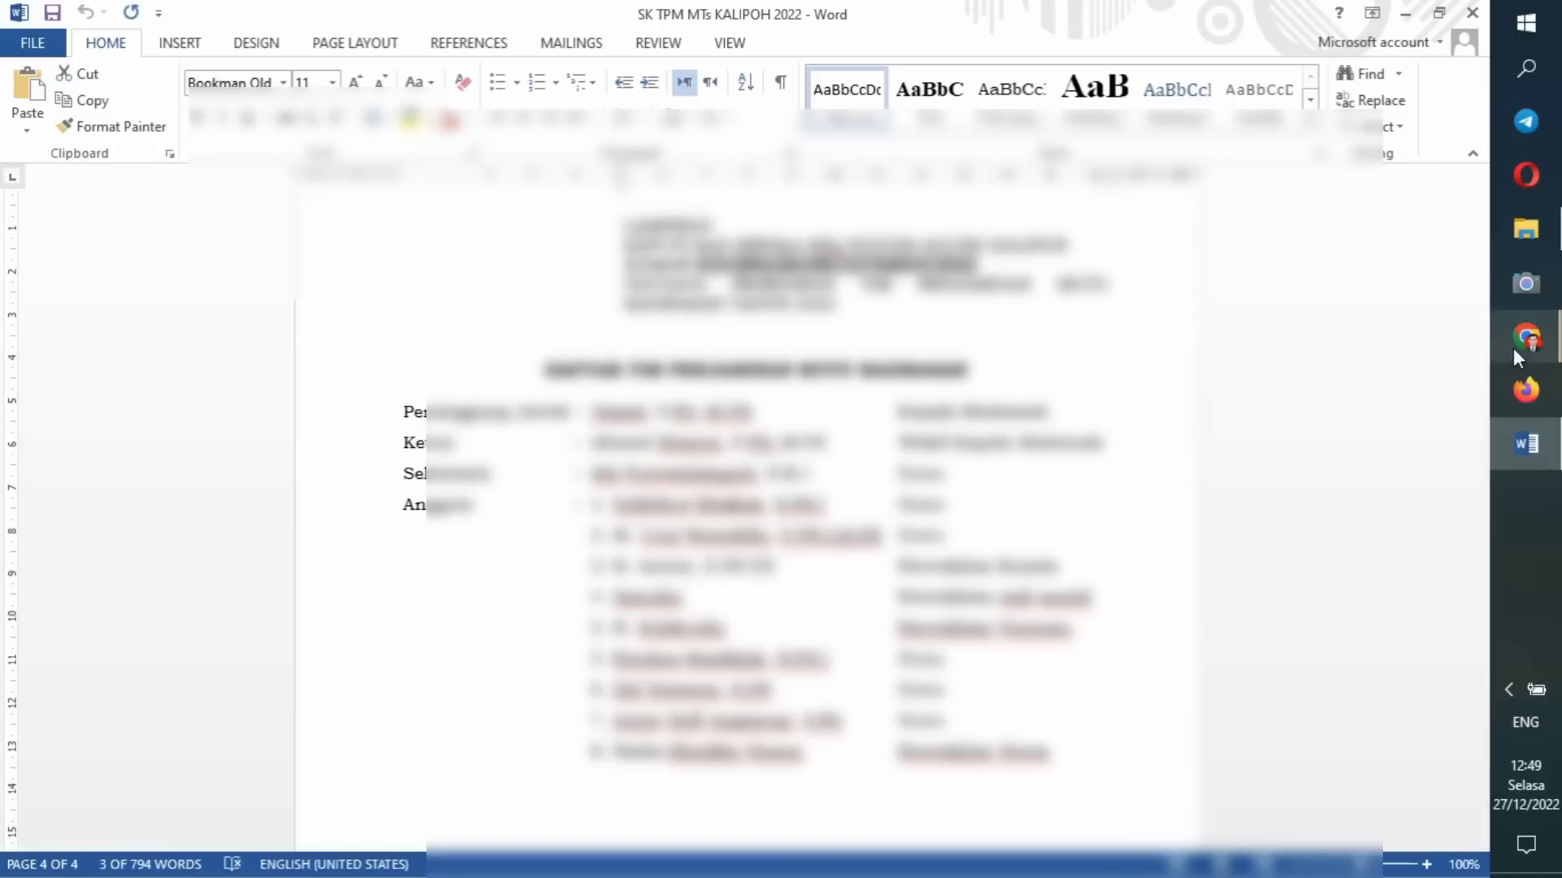
{"action": "mouse_move", "coordinate": [1515, 348]}
{"action": "left_click", "coordinate": [1445, 306]}
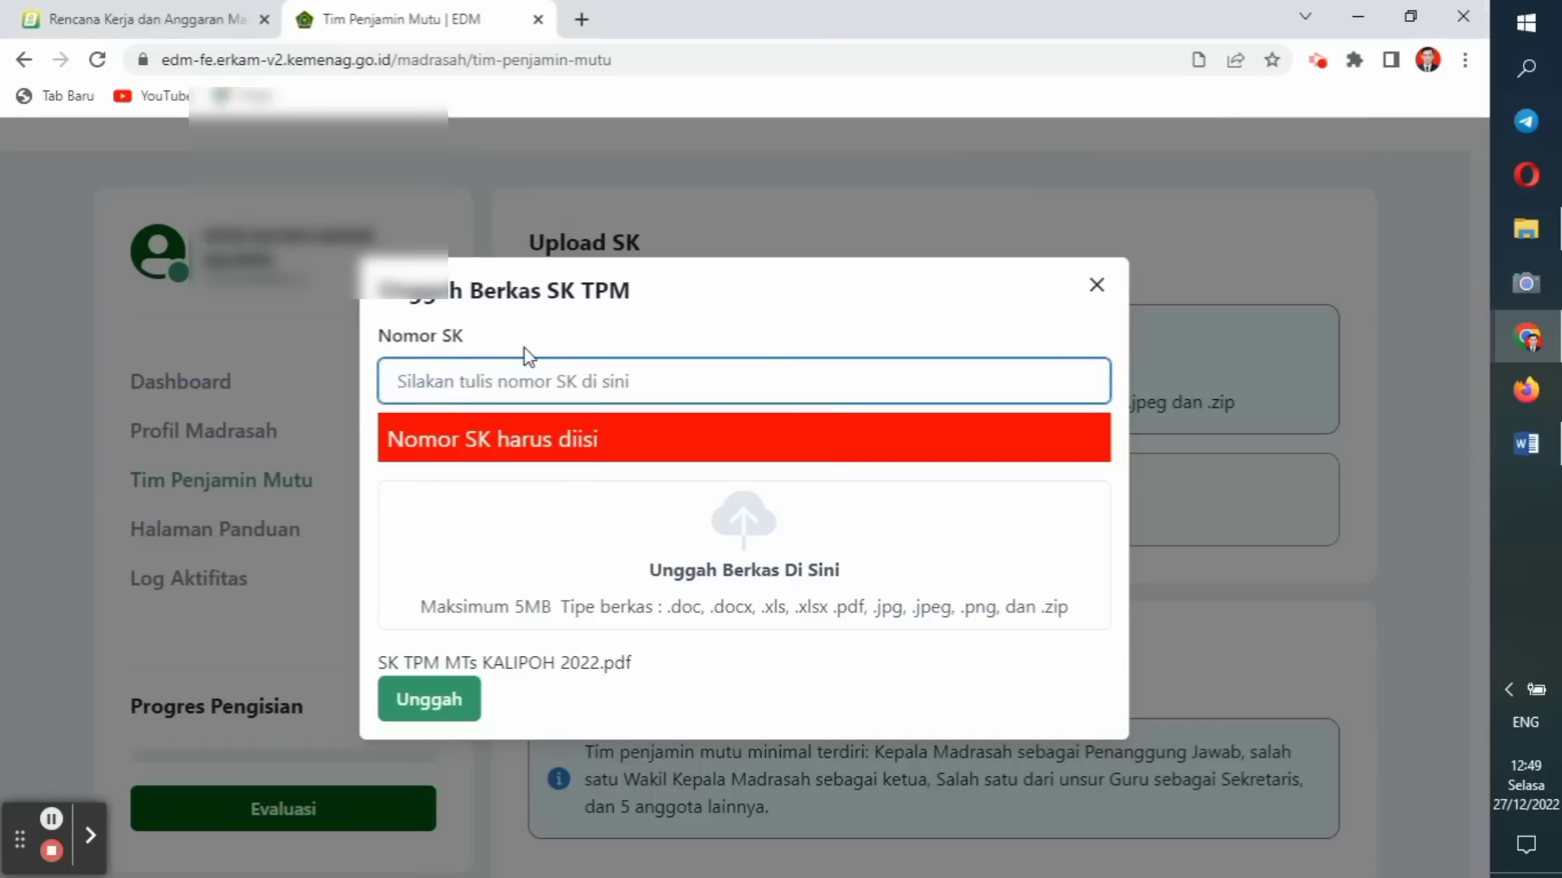
{"action": "right_click", "coordinate": [416, 381]}
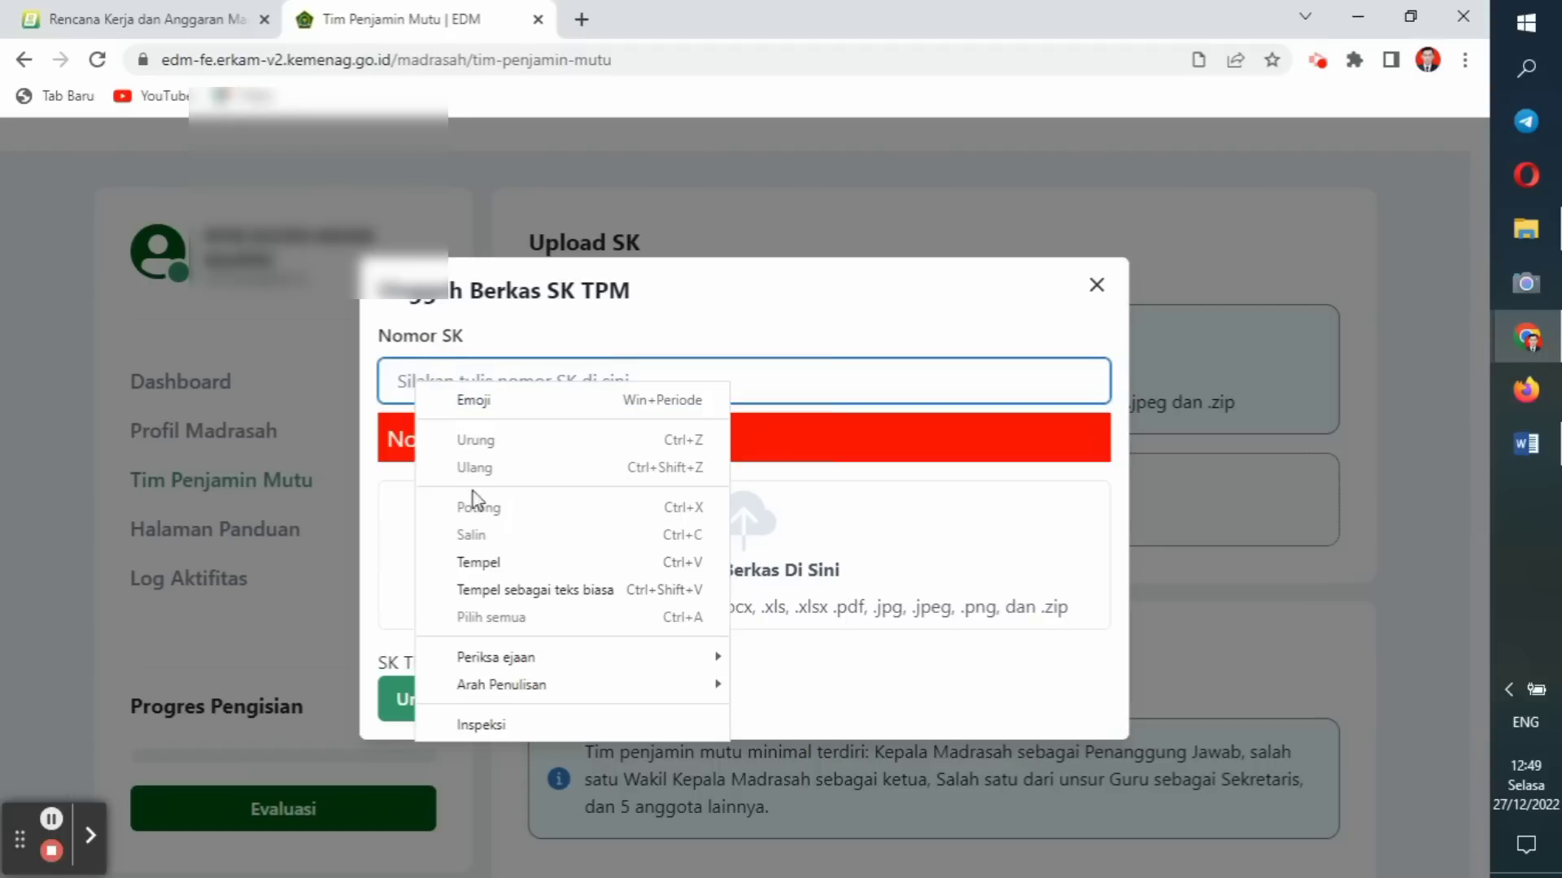
{"action": "left_click", "coordinate": [486, 561]}
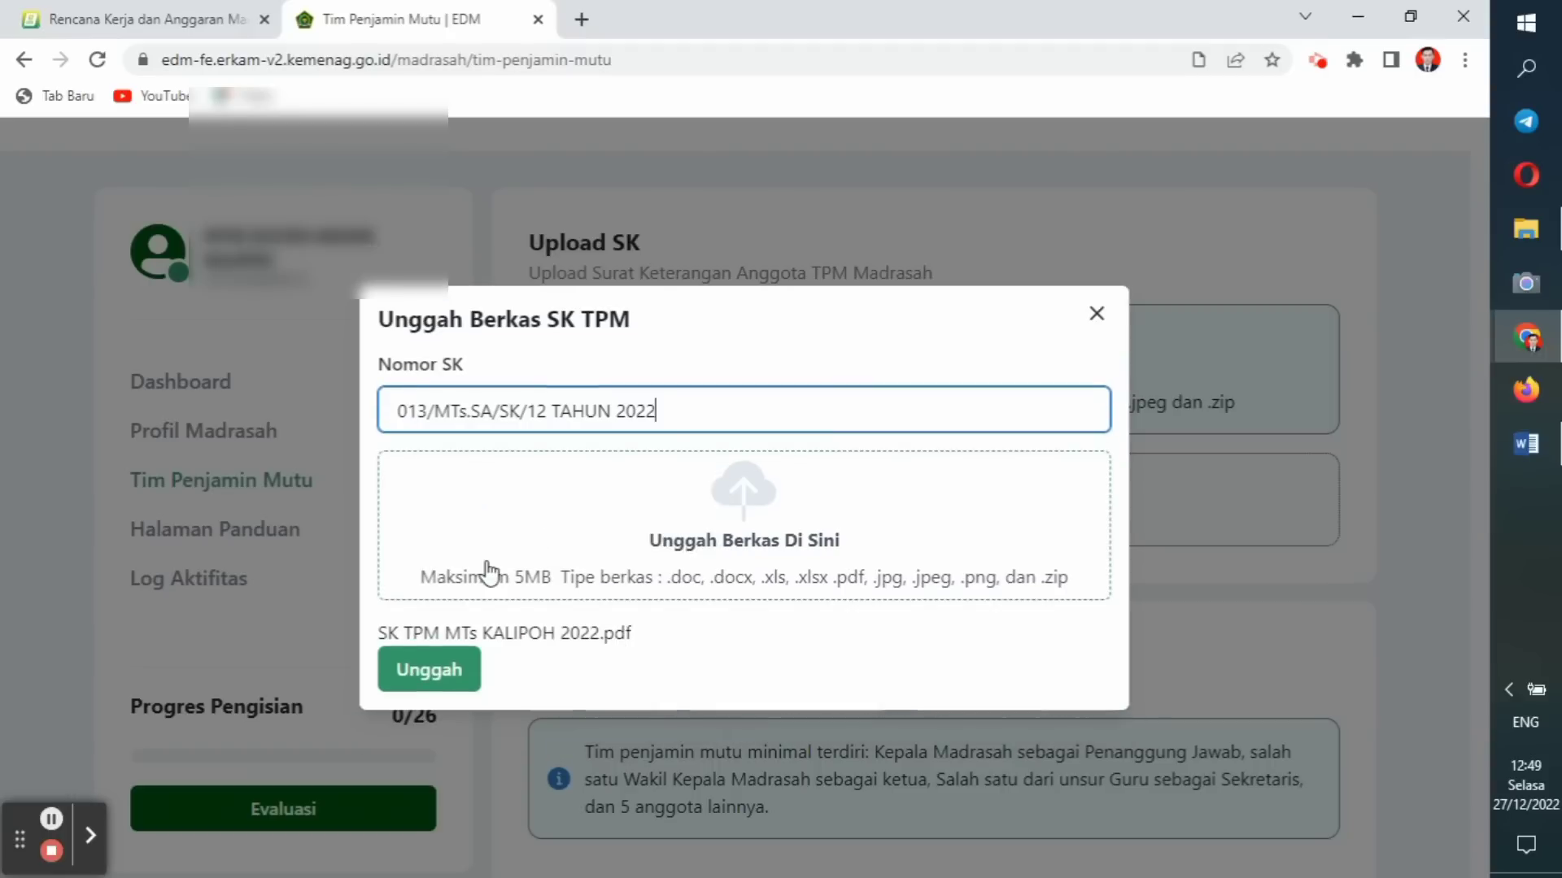
{"action": "left_click", "coordinate": [437, 669]}
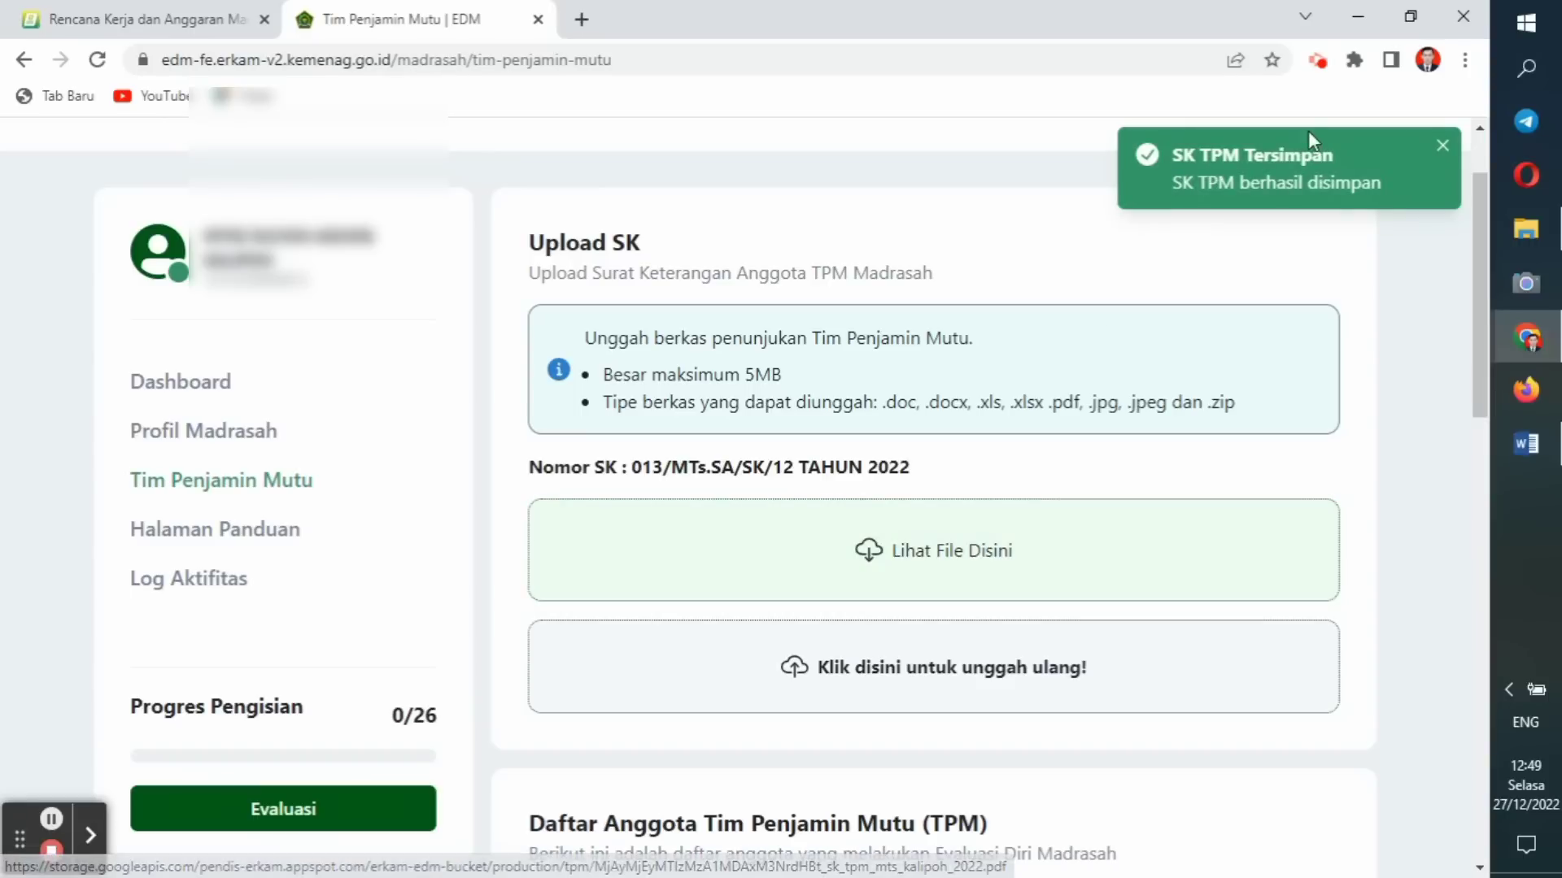
{"action": "left_click", "coordinate": [1443, 153]}
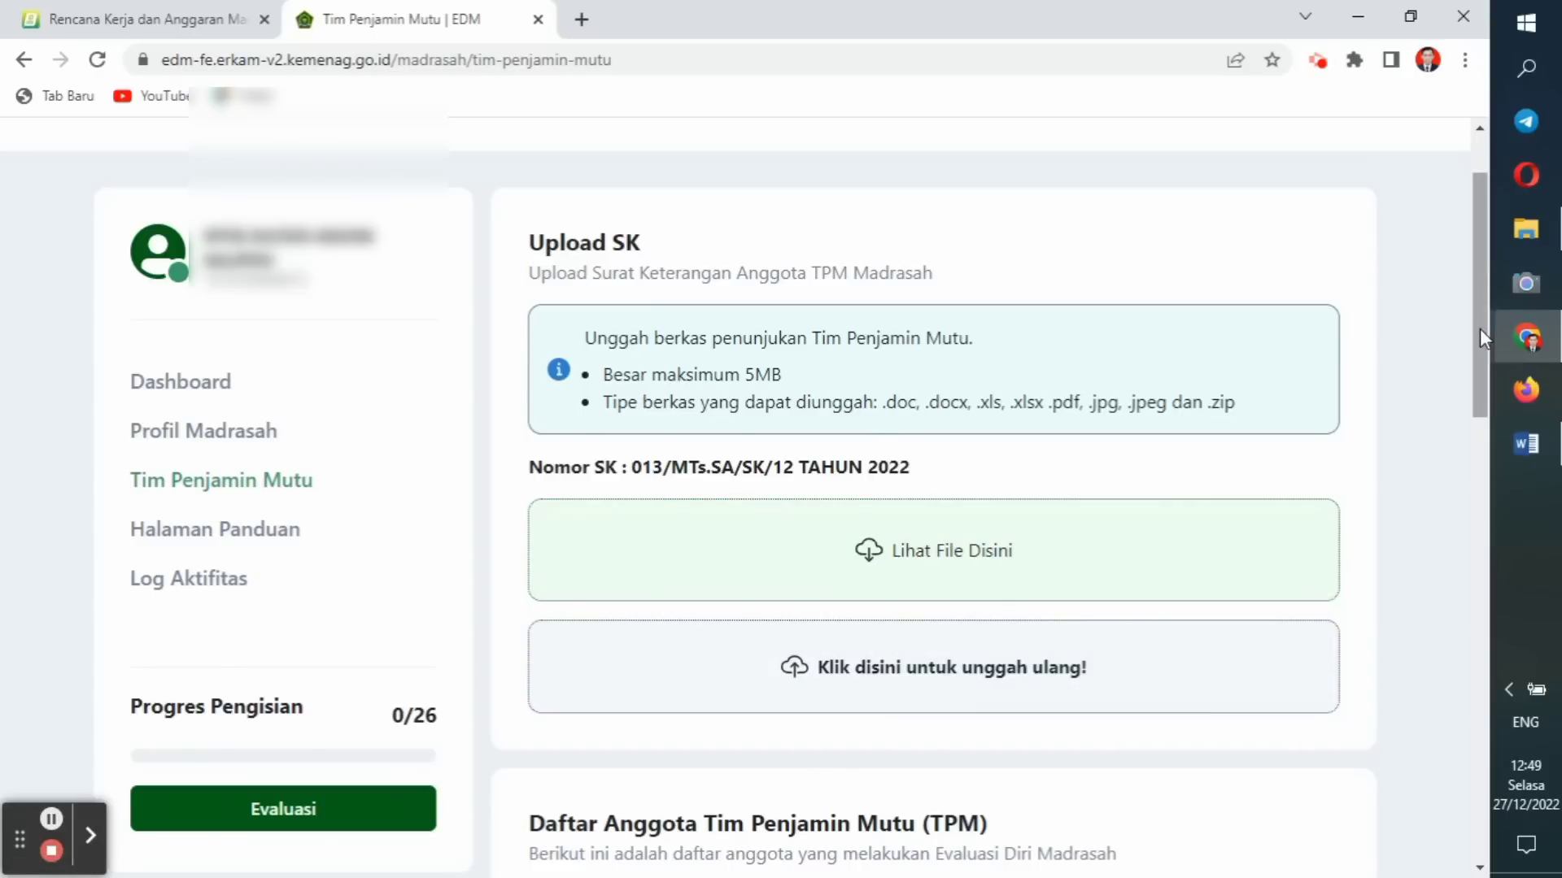
Add the Penanggung Jawab member with their full name from the Word list.
{"action": "left_click_drag", "start_coordinate": [1480, 329], "coordinate": [1465, 538]}
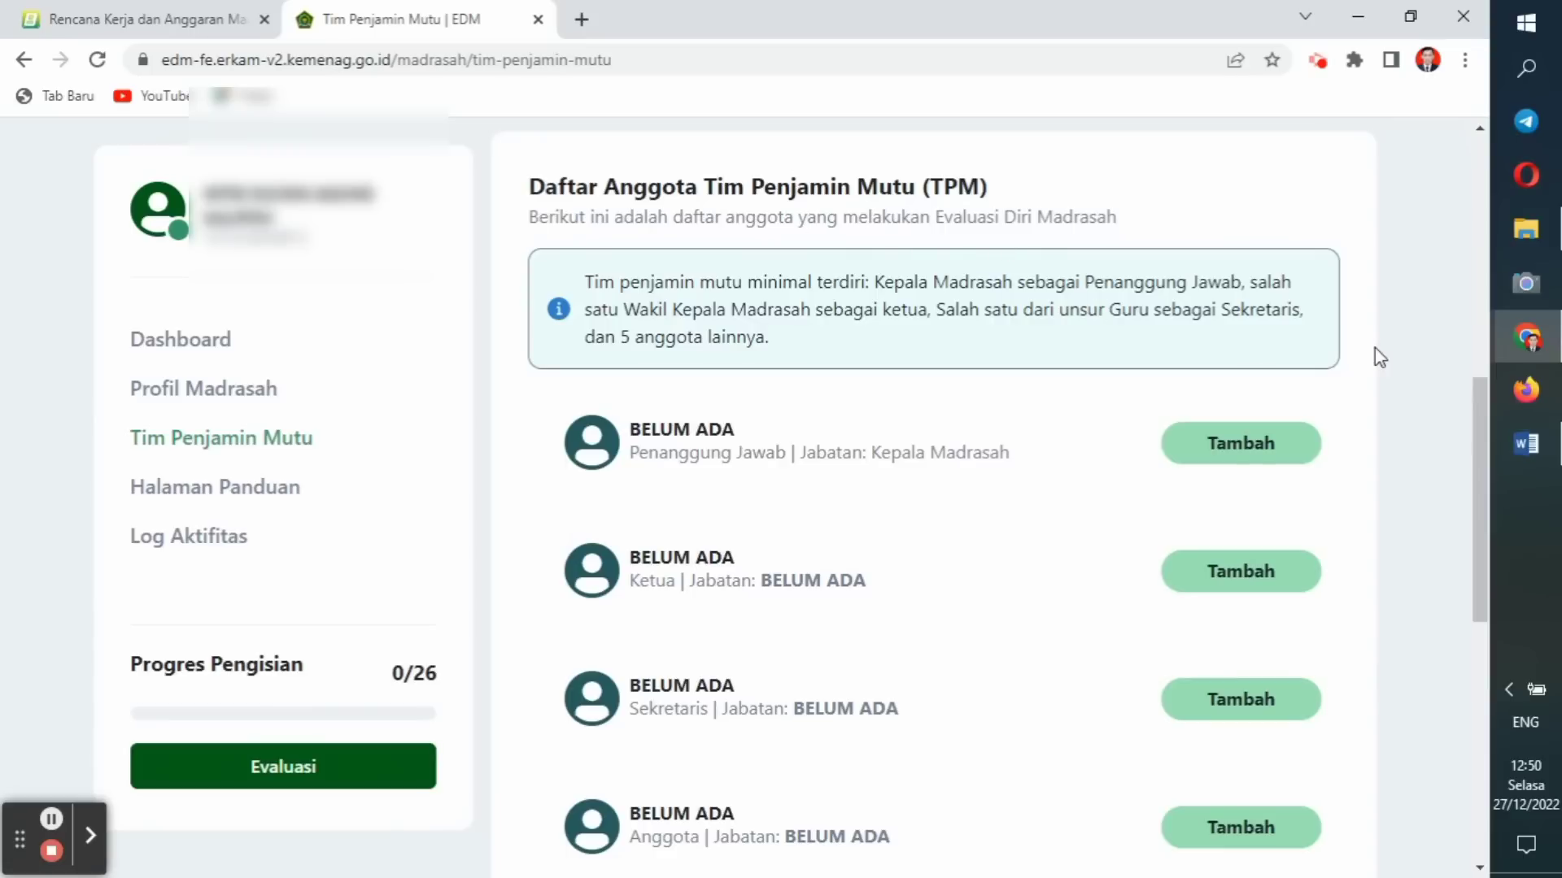
{"action": "left_click", "coordinate": [1514, 449]}
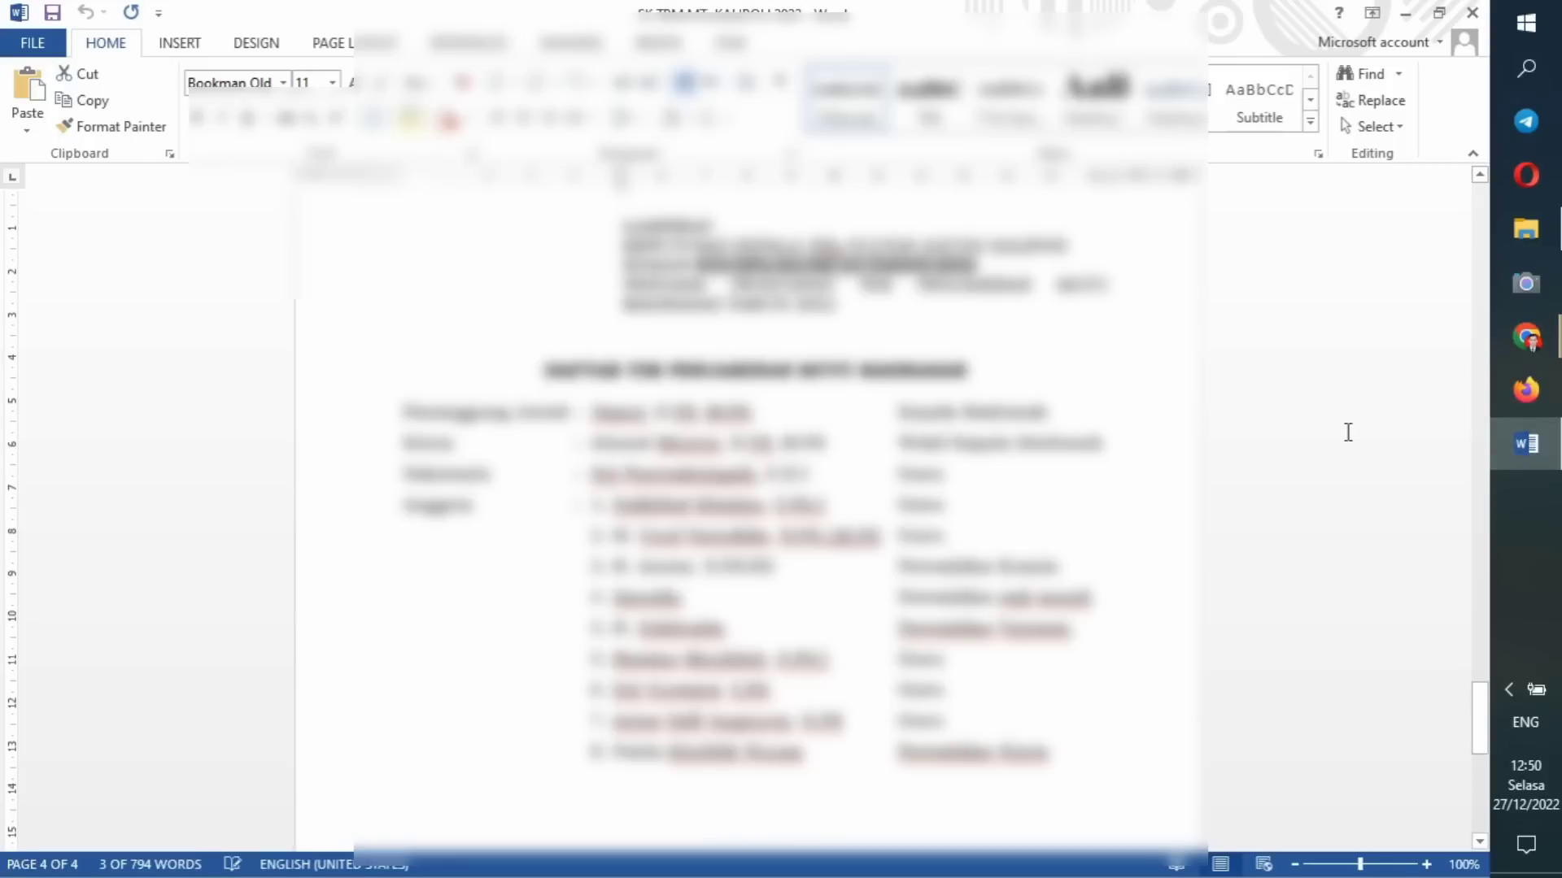
{"action": "left_click", "coordinate": [1519, 419]}
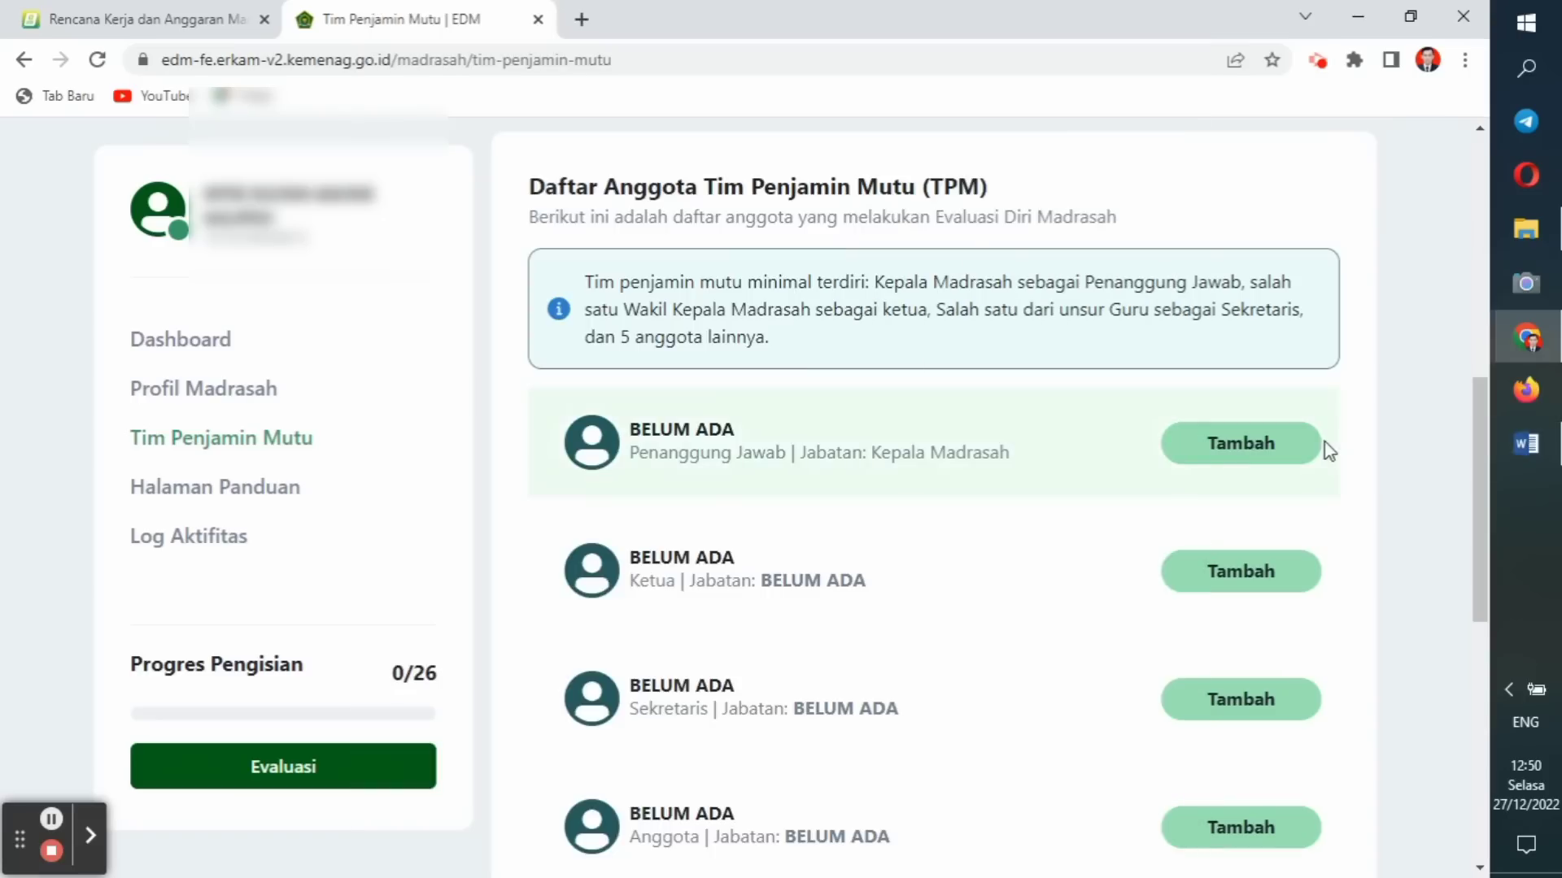
{"action": "left_click", "coordinate": [1247, 446]}
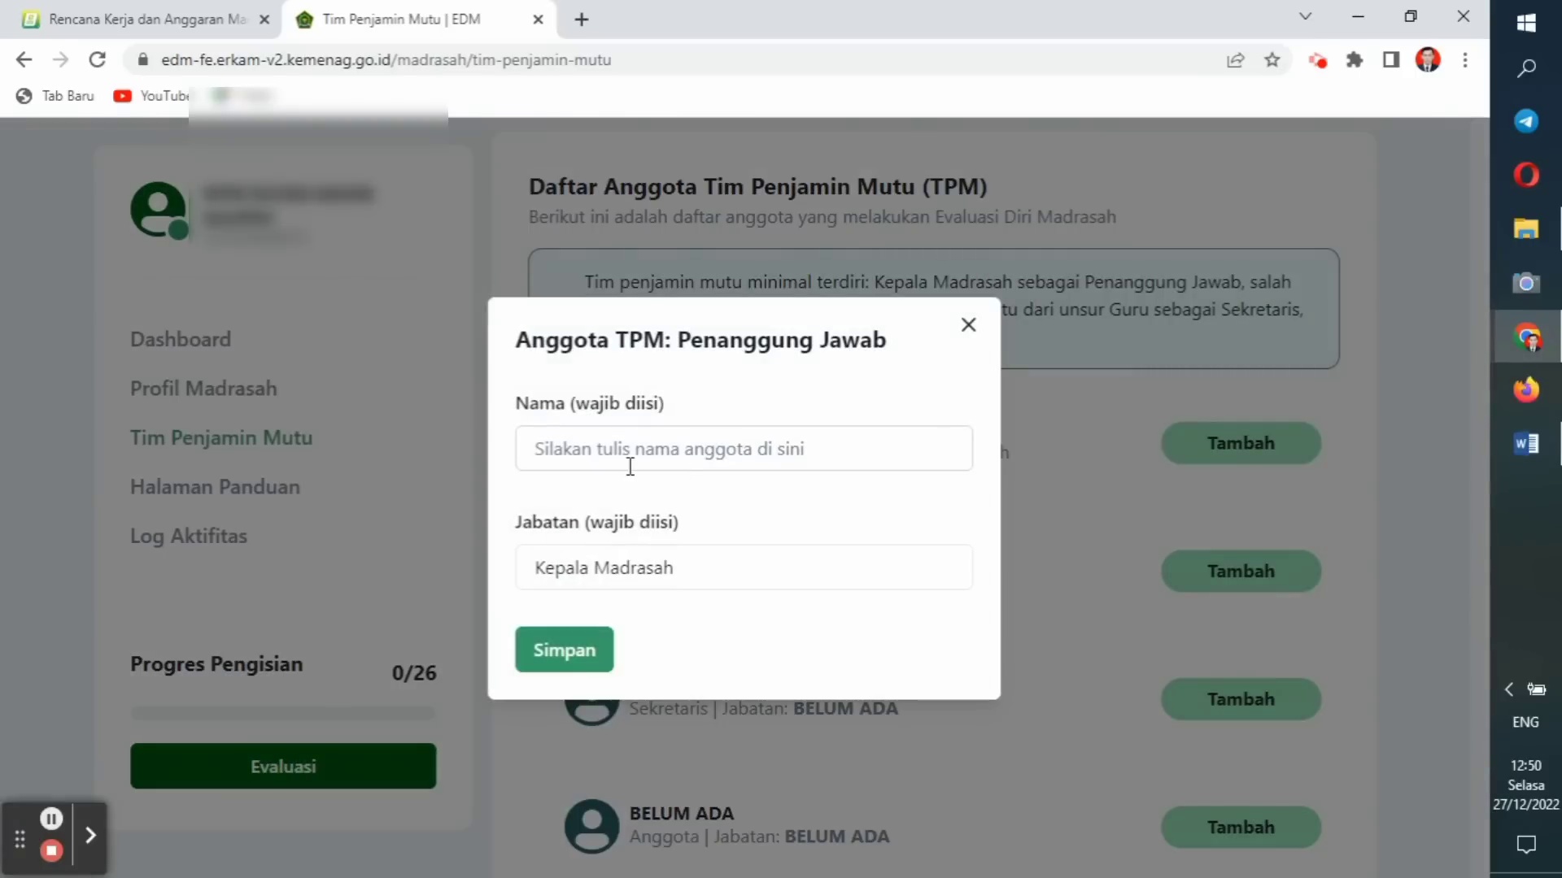
{"action": "left_click", "coordinate": [551, 449]}
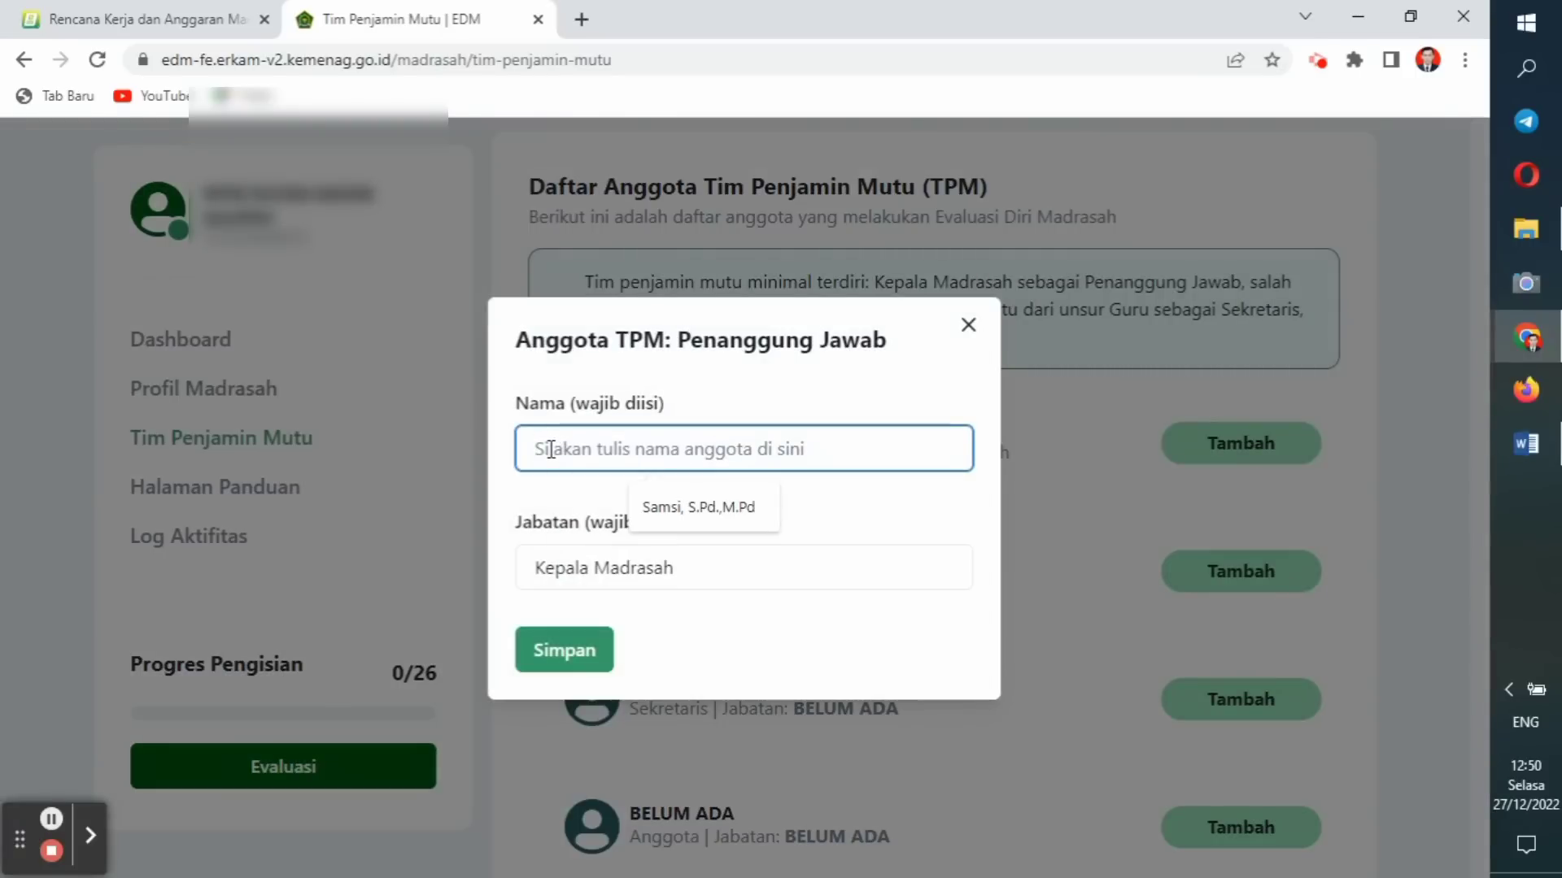
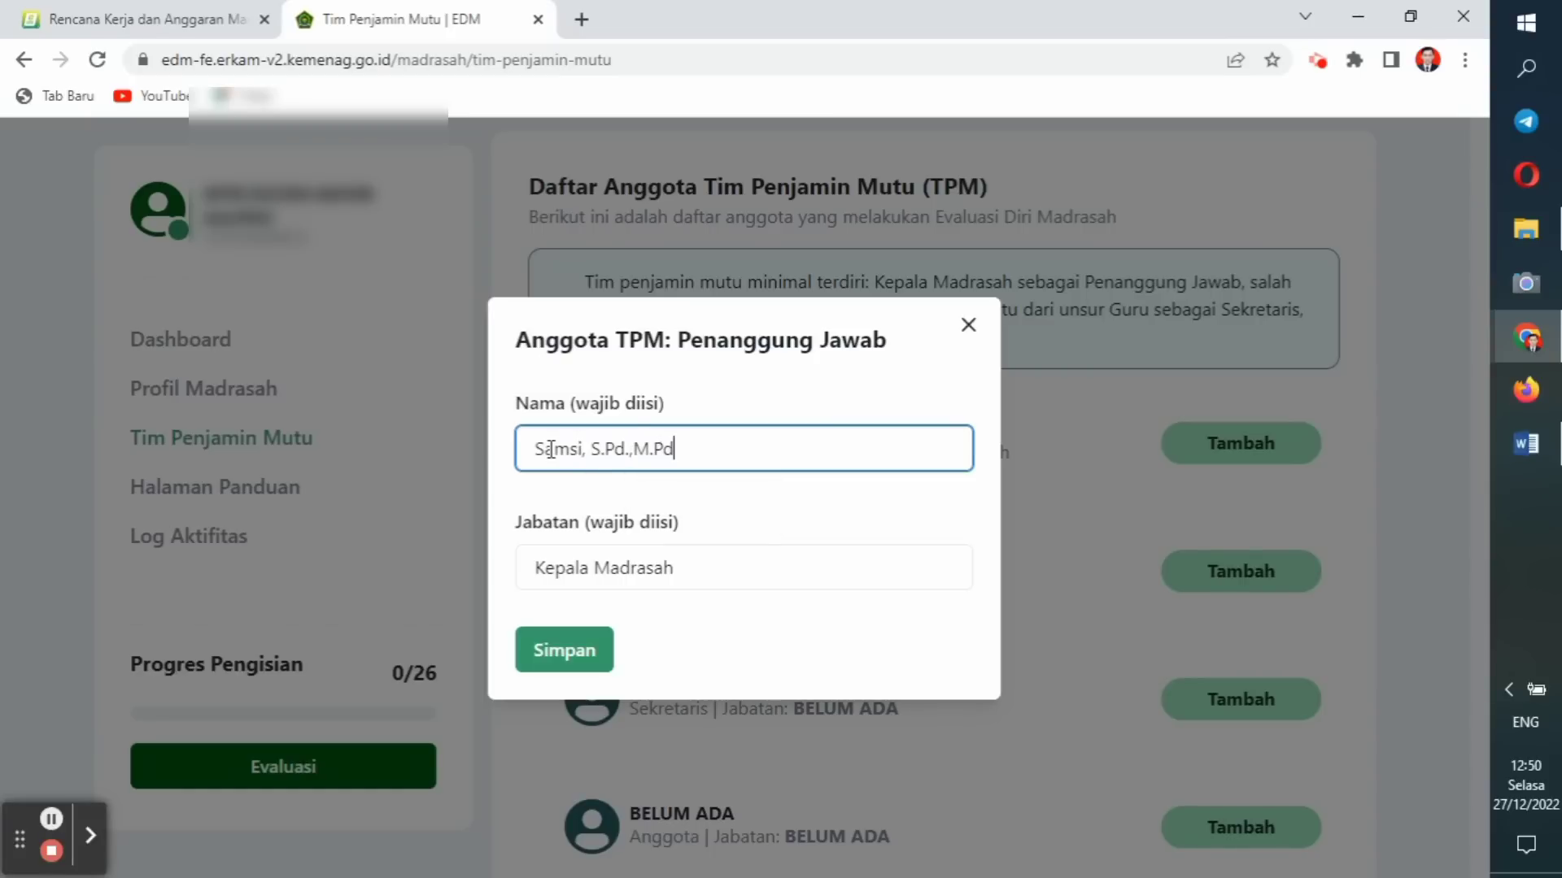
{"action": "left_click", "coordinate": [550, 649]}
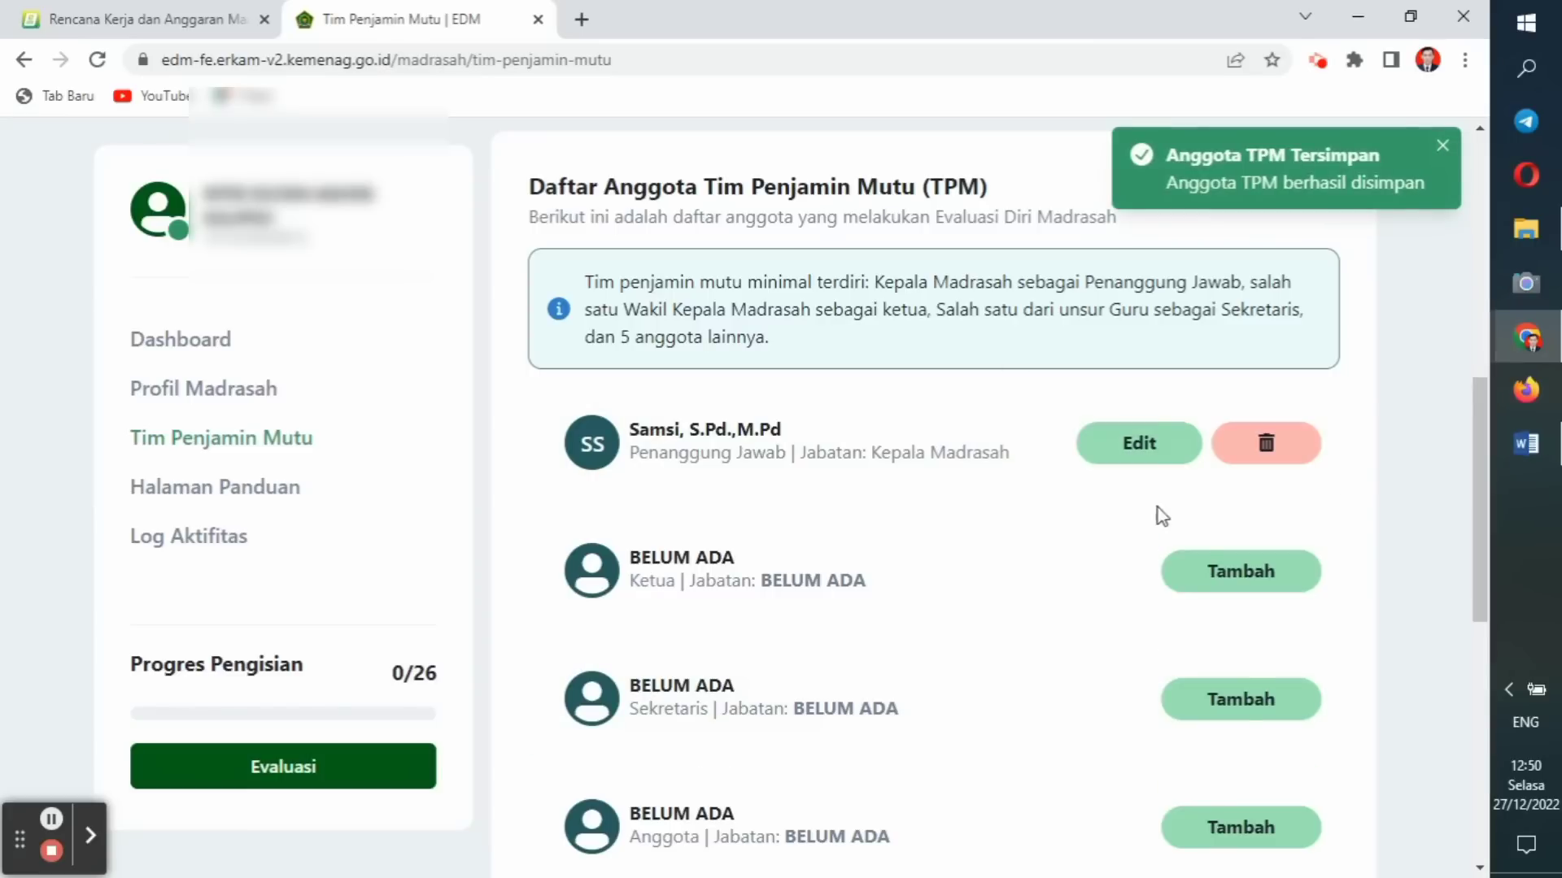
Add the Ketua member by name with Jabatan 'Wakil Kepala'.
{"action": "left_click", "coordinate": [1220, 574]}
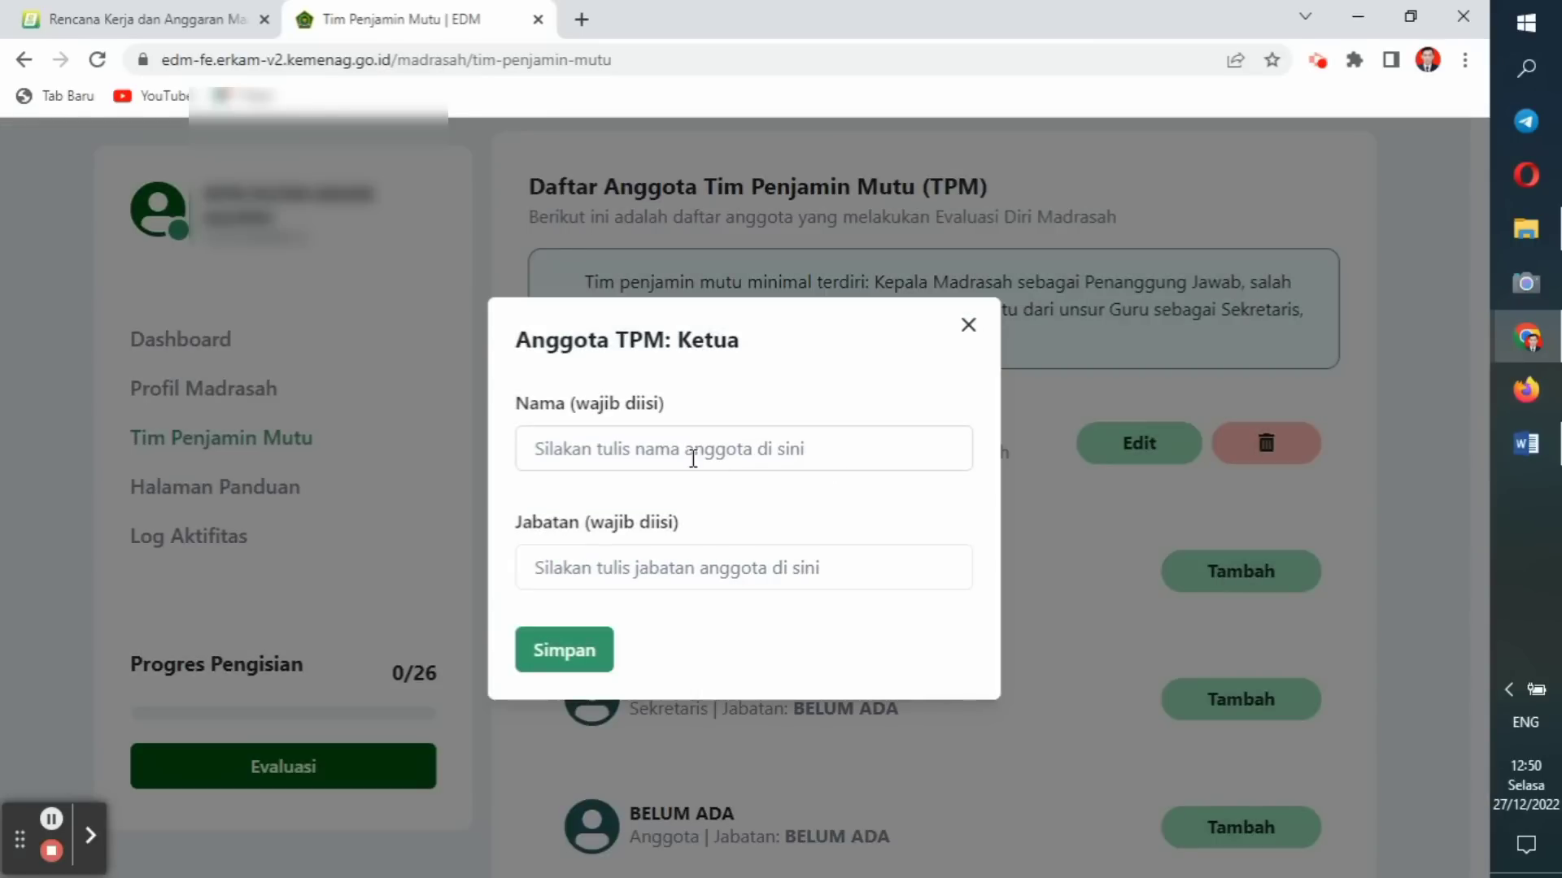
{"action": "left_click", "coordinate": [618, 453]}
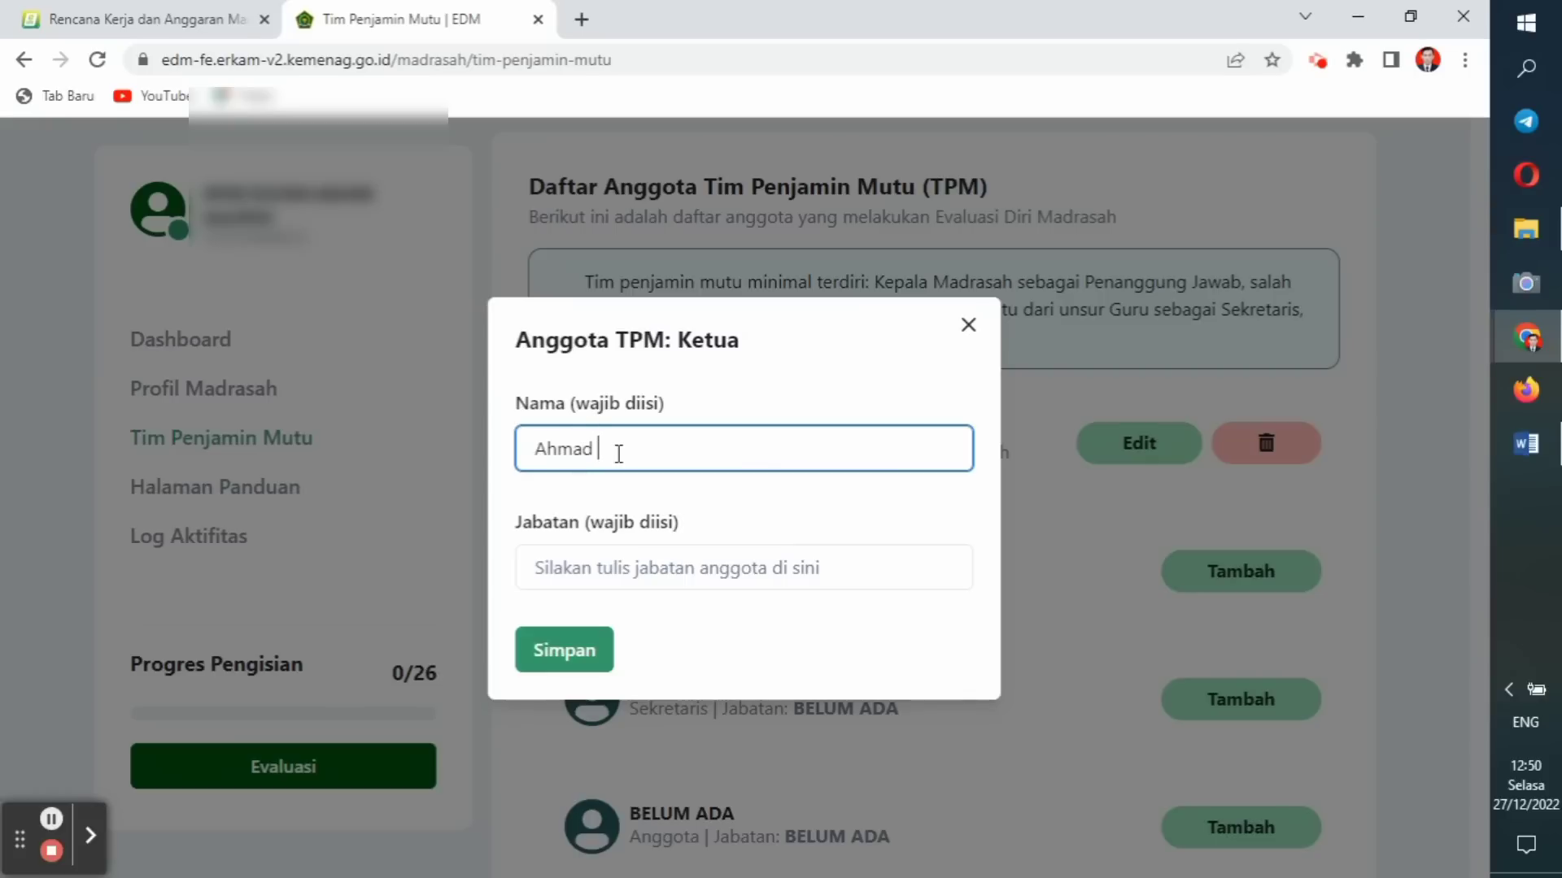
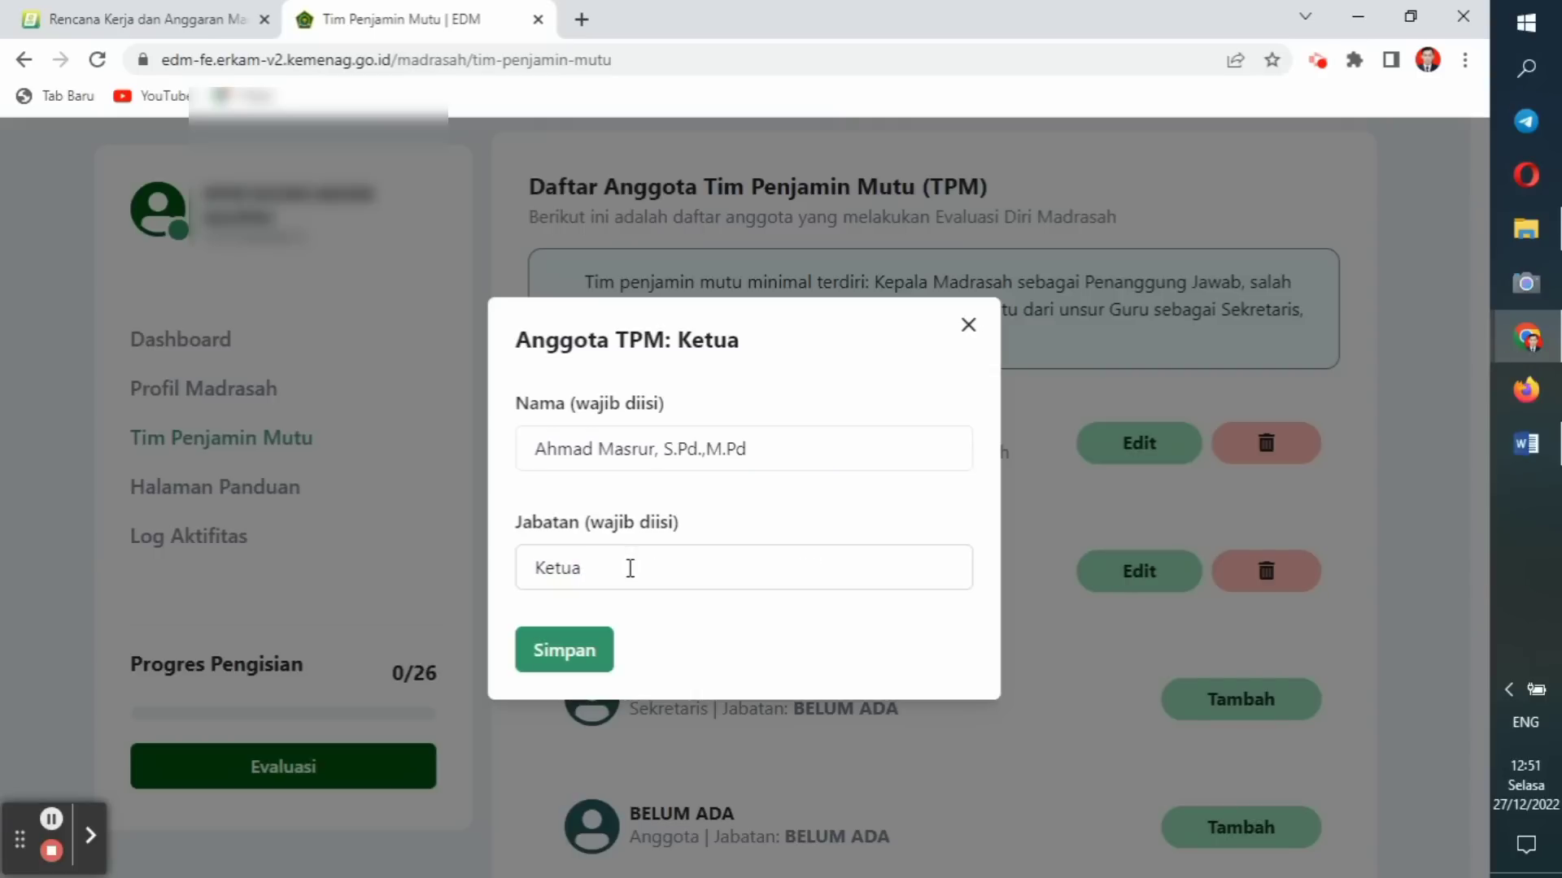
{"action": "left_click", "coordinate": [629, 567]}
{"action": "key", "text": "BackSpace"}
{"action": "key", "text": "BackSpace"}
{"action": "key", "text": "BackSpace"}
{"action": "key", "text": "BackSpace"}
{"action": "key", "text": "BackSpace"}
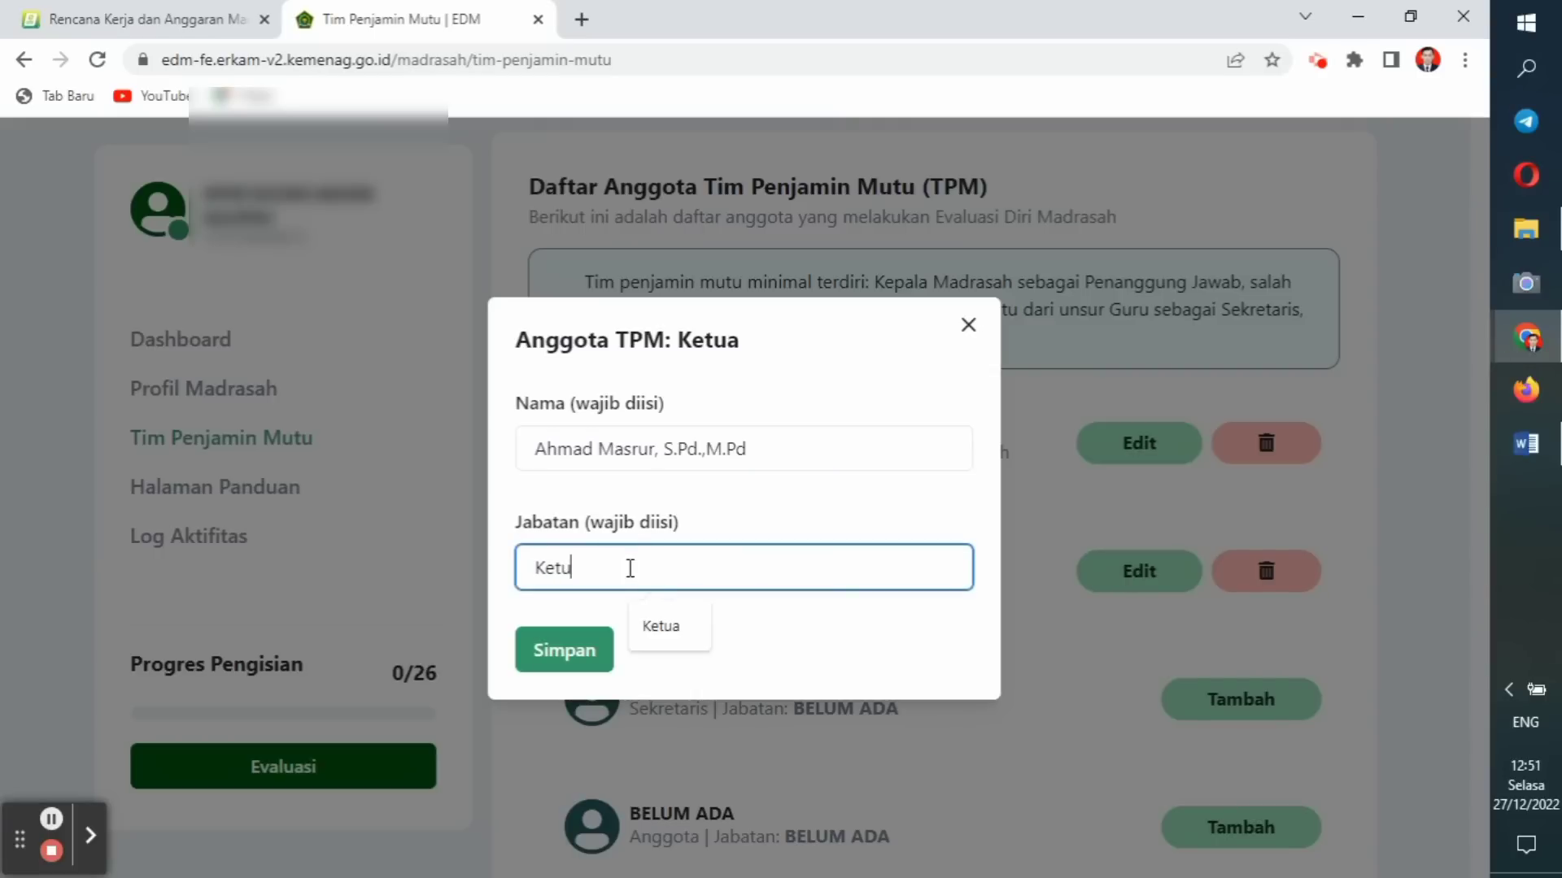
{"action": "type", "text": "B"}
{"action": "key", "text": "BackSpace"}
{"action": "type", "text": "Wa"}
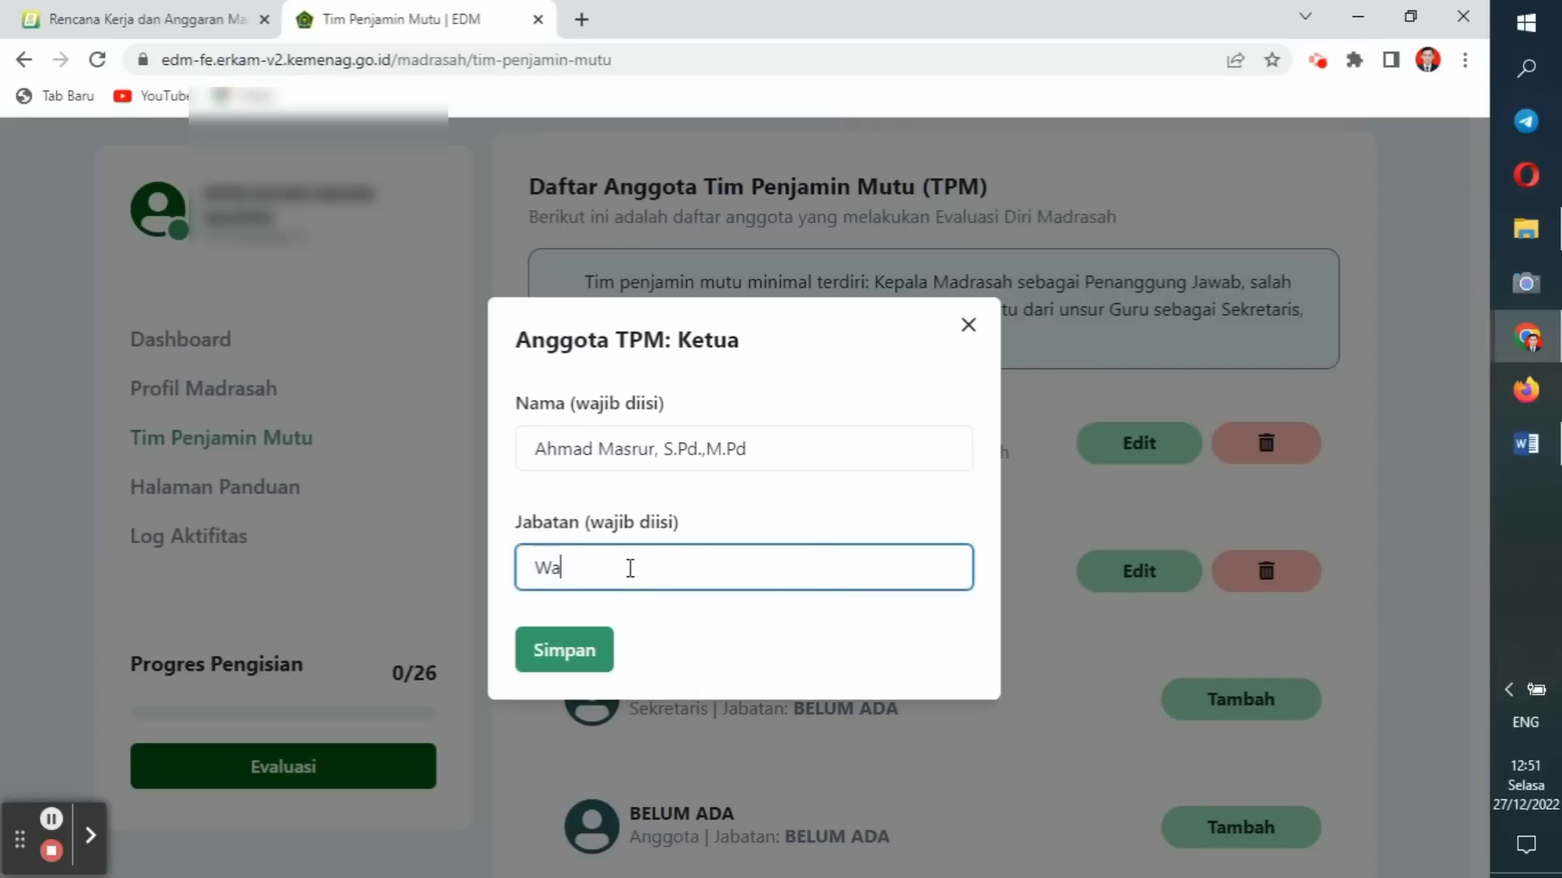
{"action": "type", "text": "kil Kepala"}
{"action": "left_click", "coordinate": [574, 647]}
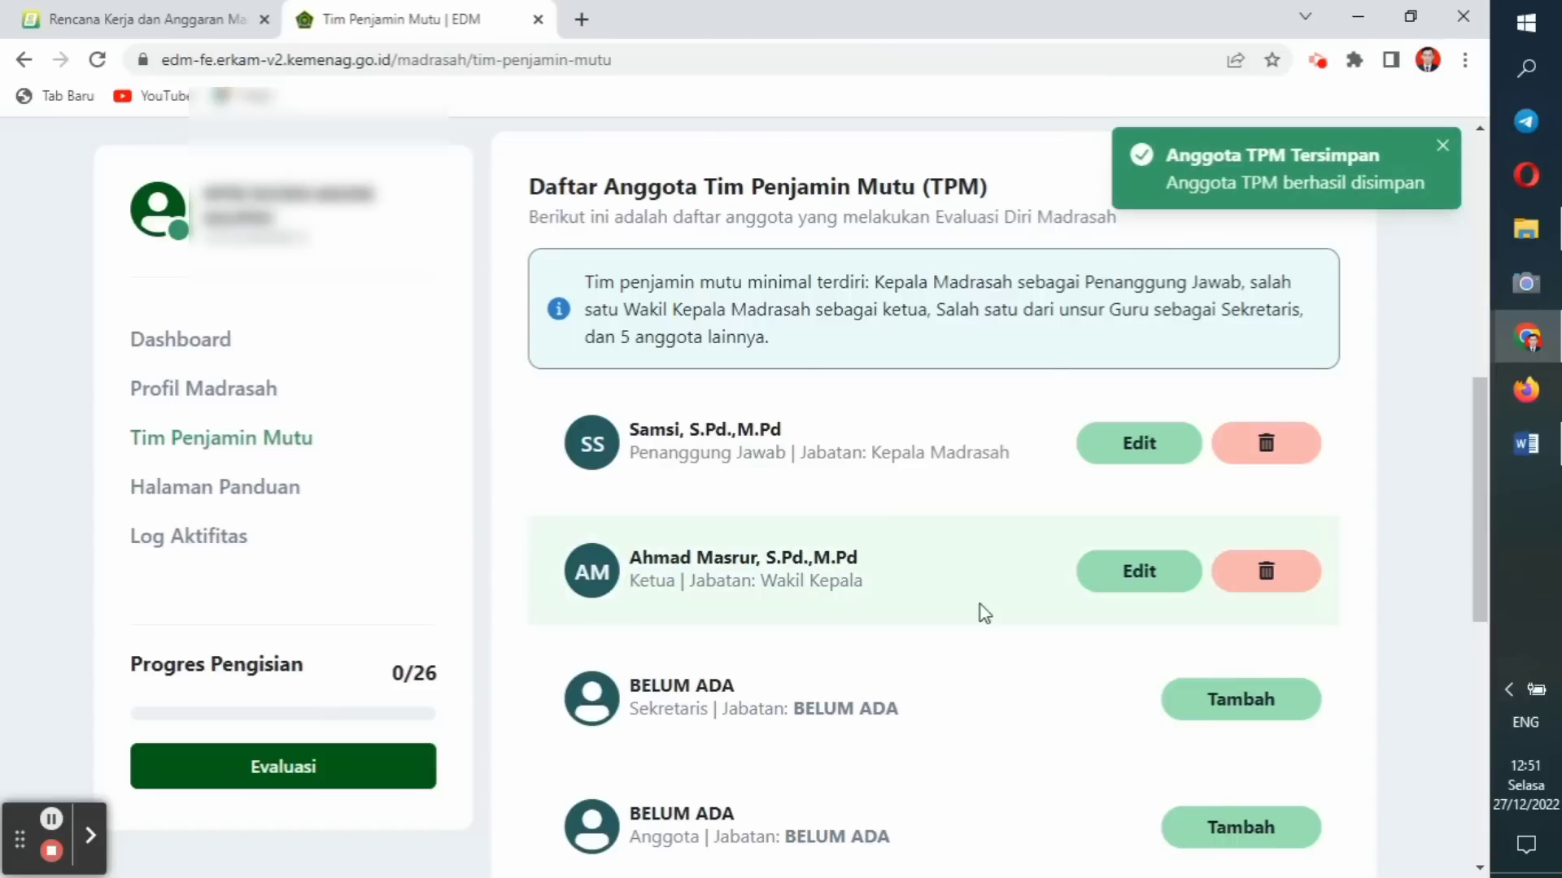
Add the Sekretaris member by name with Jabatan 'Guru'.
{"action": "left_click", "coordinate": [1241, 698]}
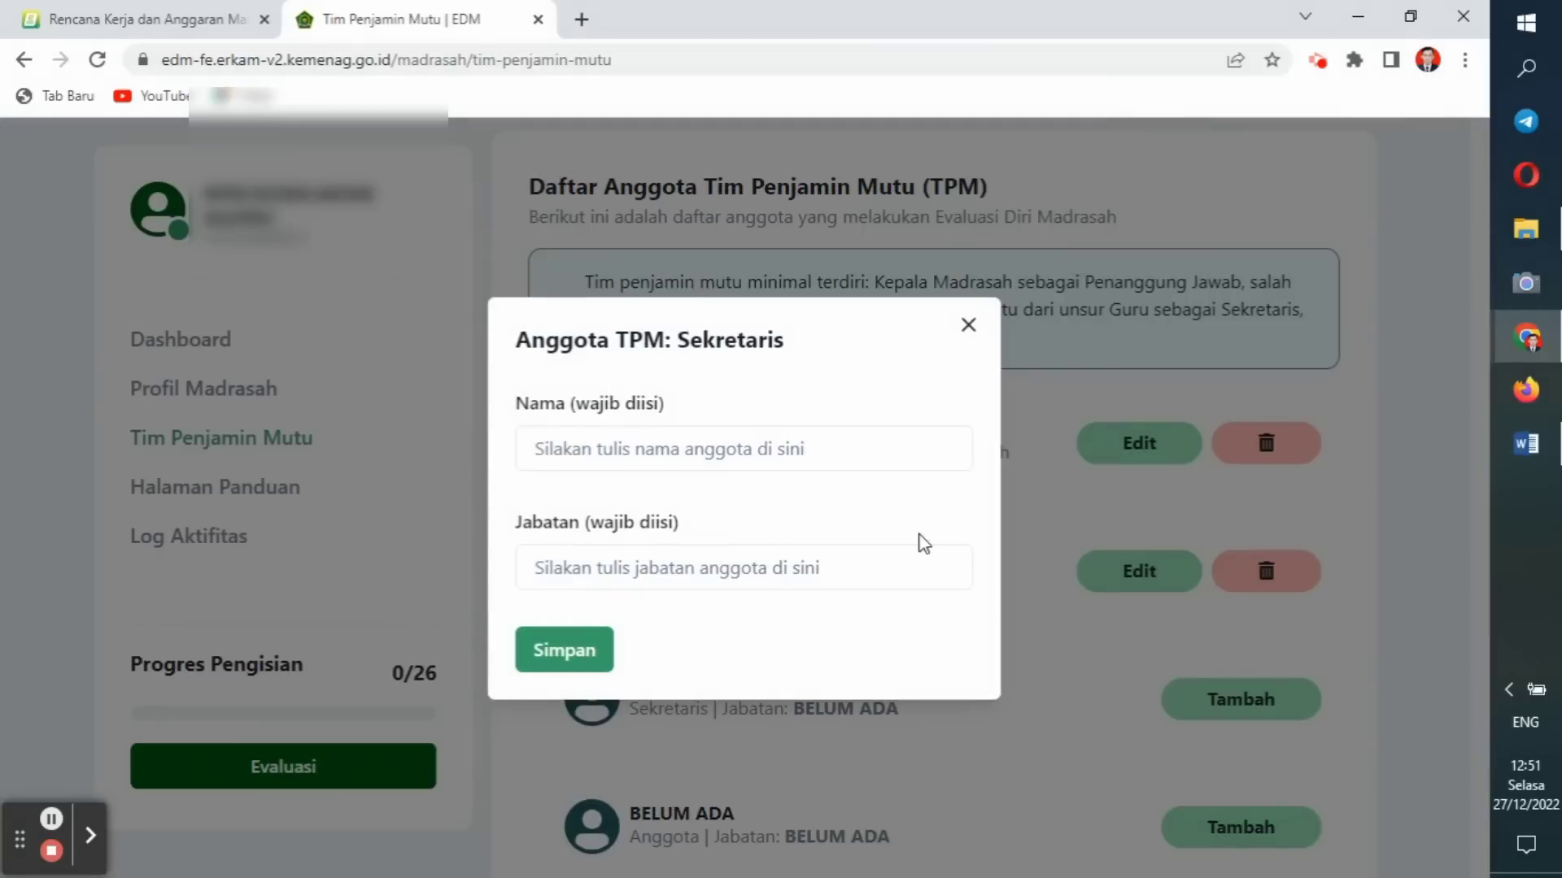
{"action": "left_click", "coordinate": [674, 456]}
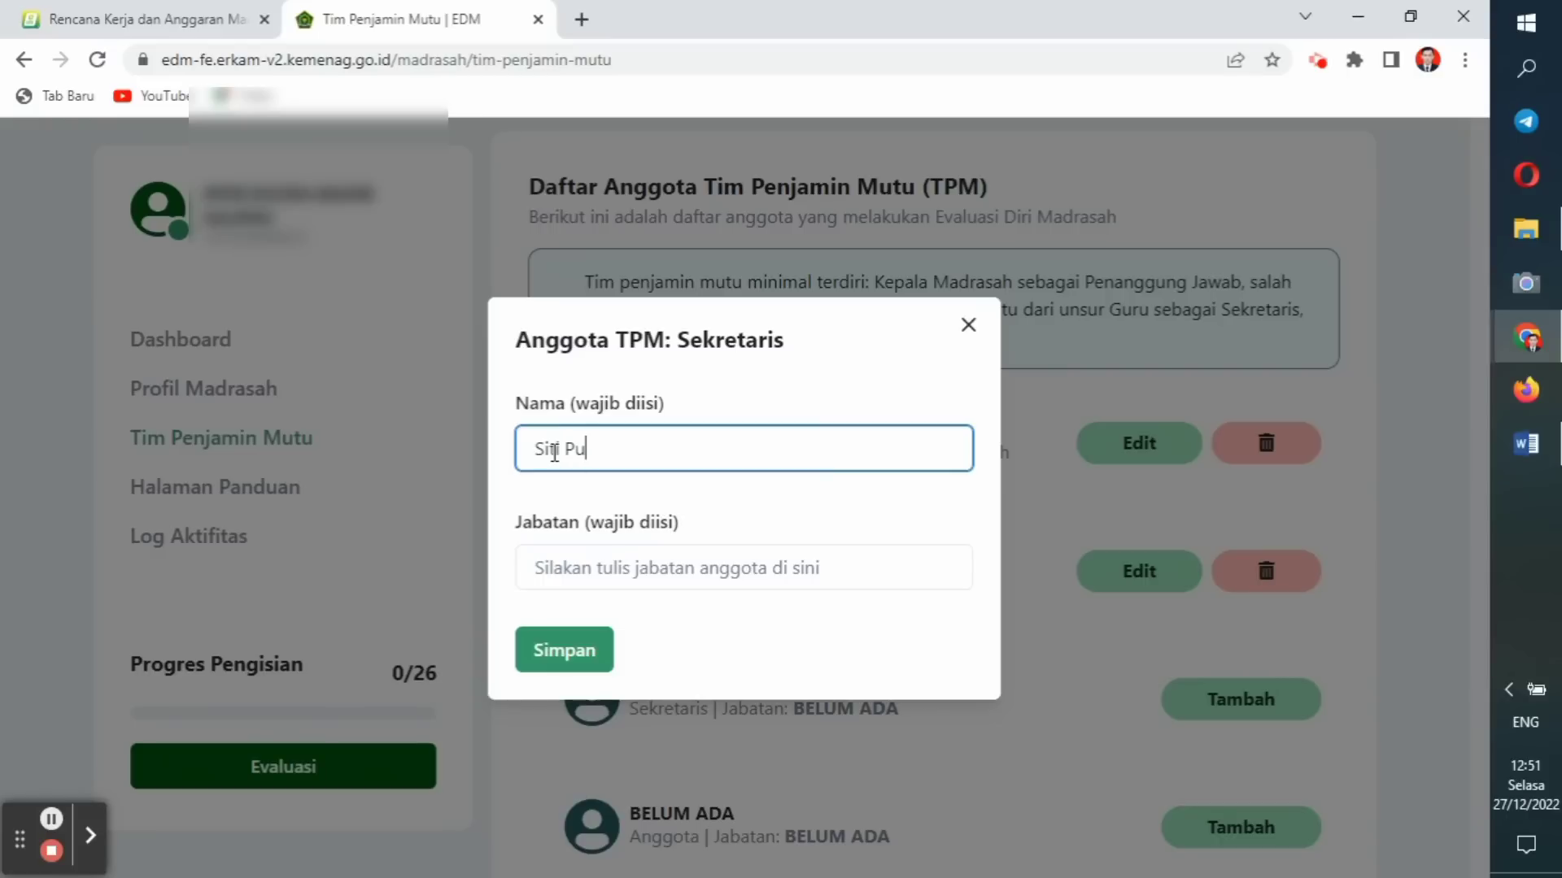
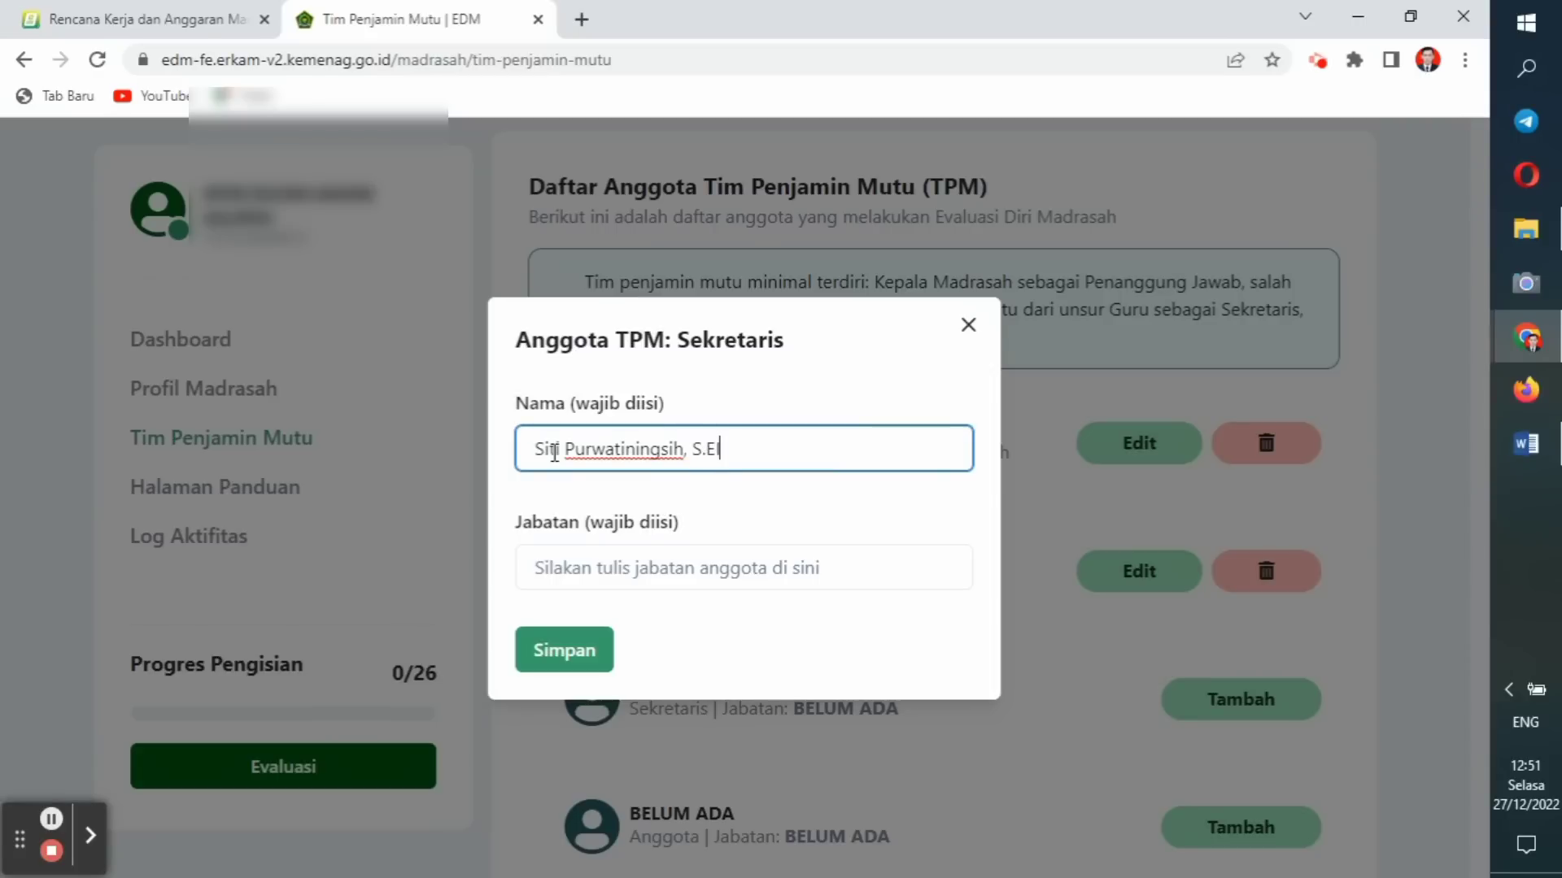
{"action": "left_click", "coordinate": [541, 571]}
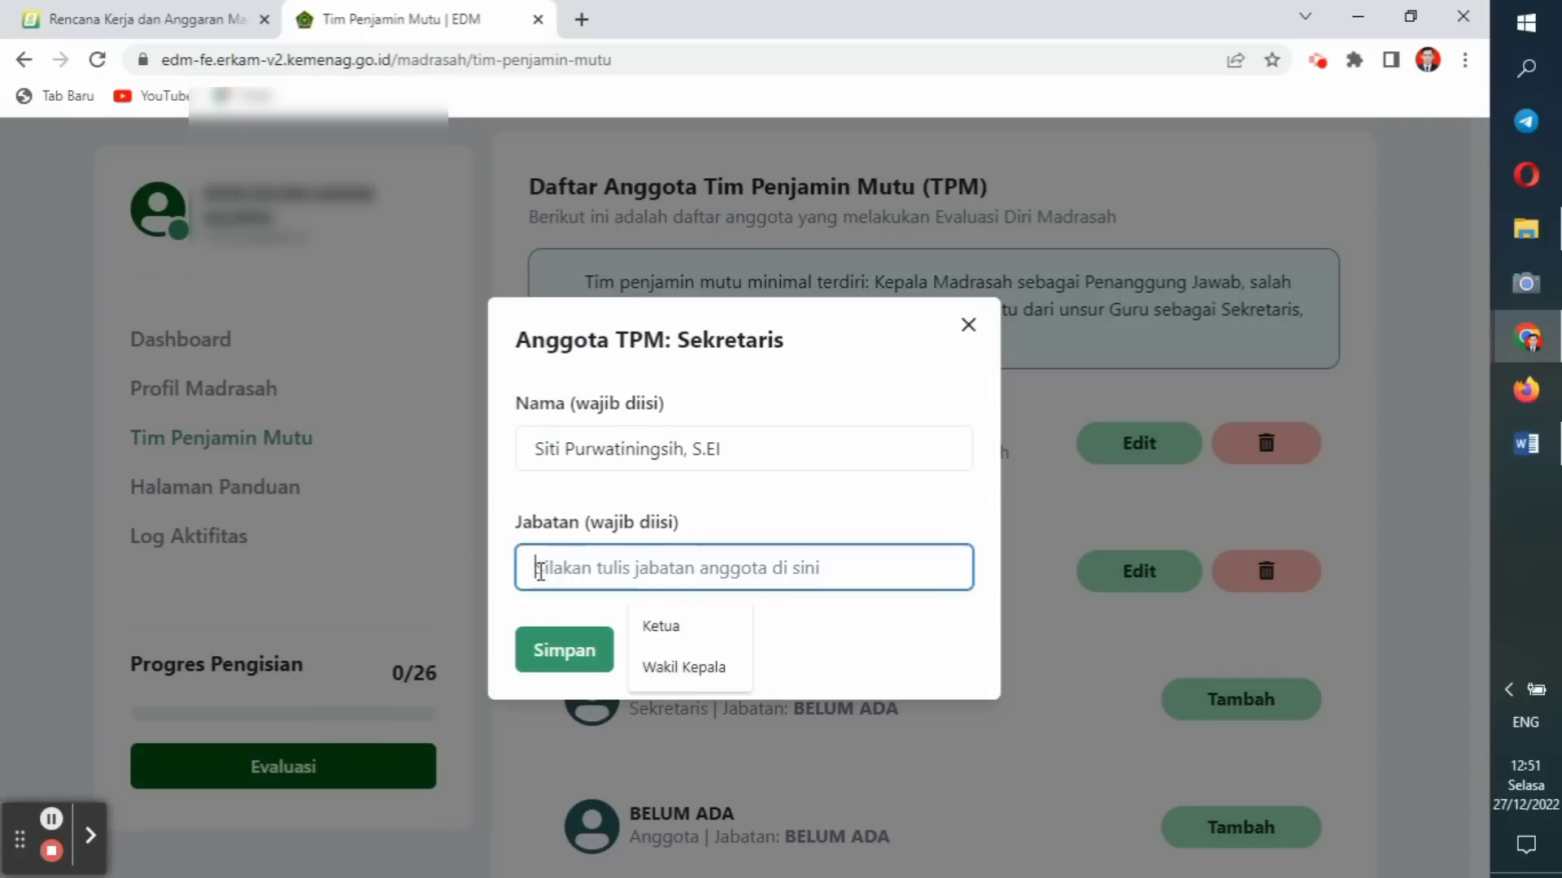
{"action": "type", "text": "Guru"}
{"action": "left_click", "coordinate": [567, 651]}
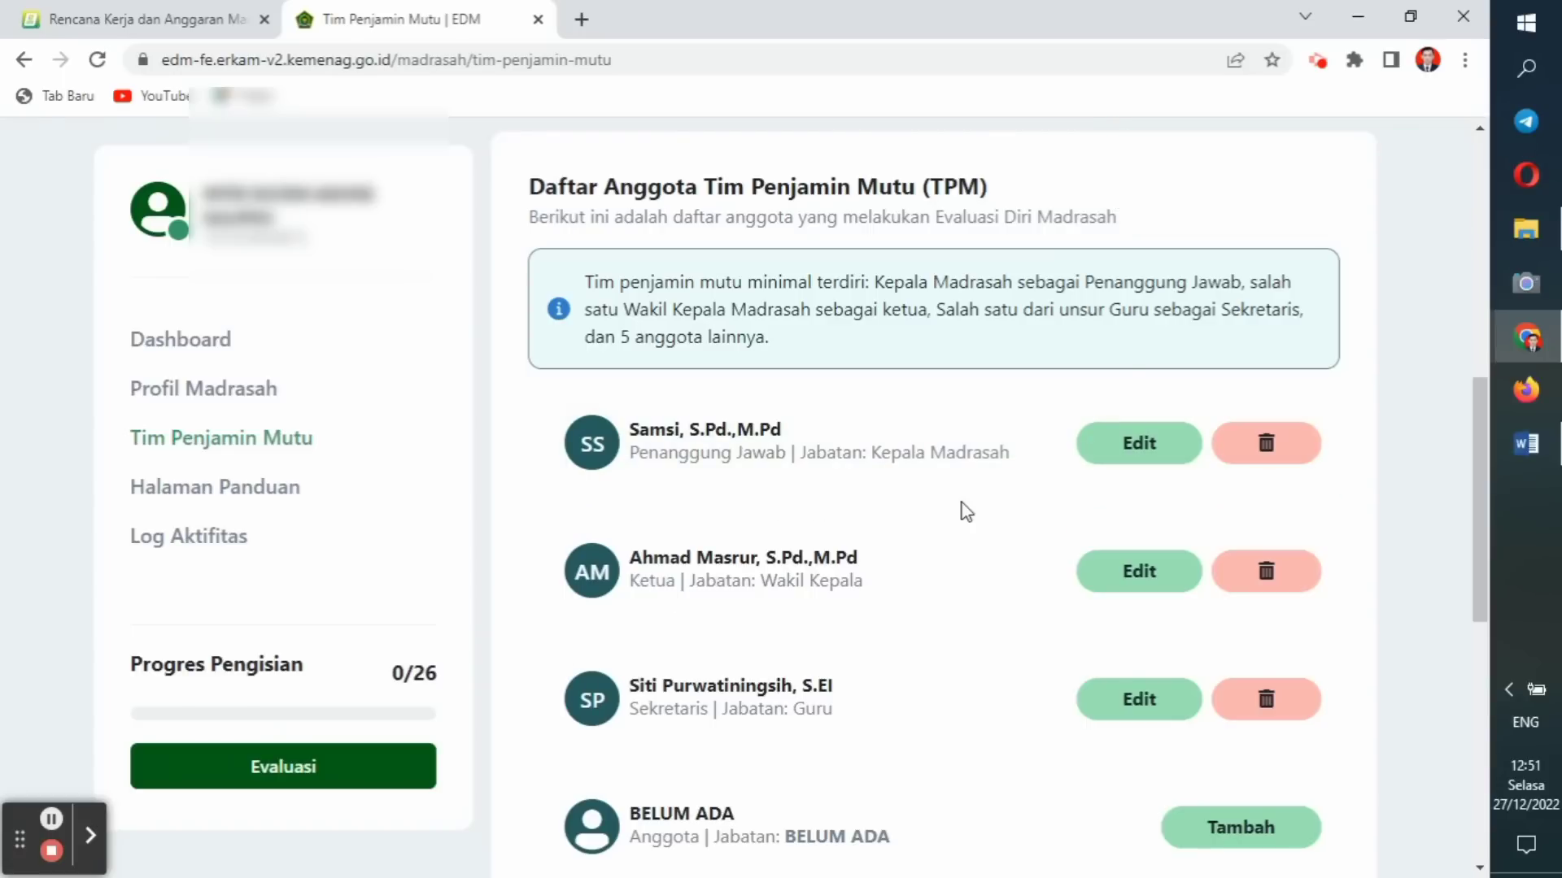
Add one Anggota member by name with Jabatan 'Guru' and dismiss the saved notice.
{"action": "left_click_drag", "start_coordinate": [1477, 572], "coordinate": [1477, 643]}
{"action": "left_click", "coordinate": [1247, 611]}
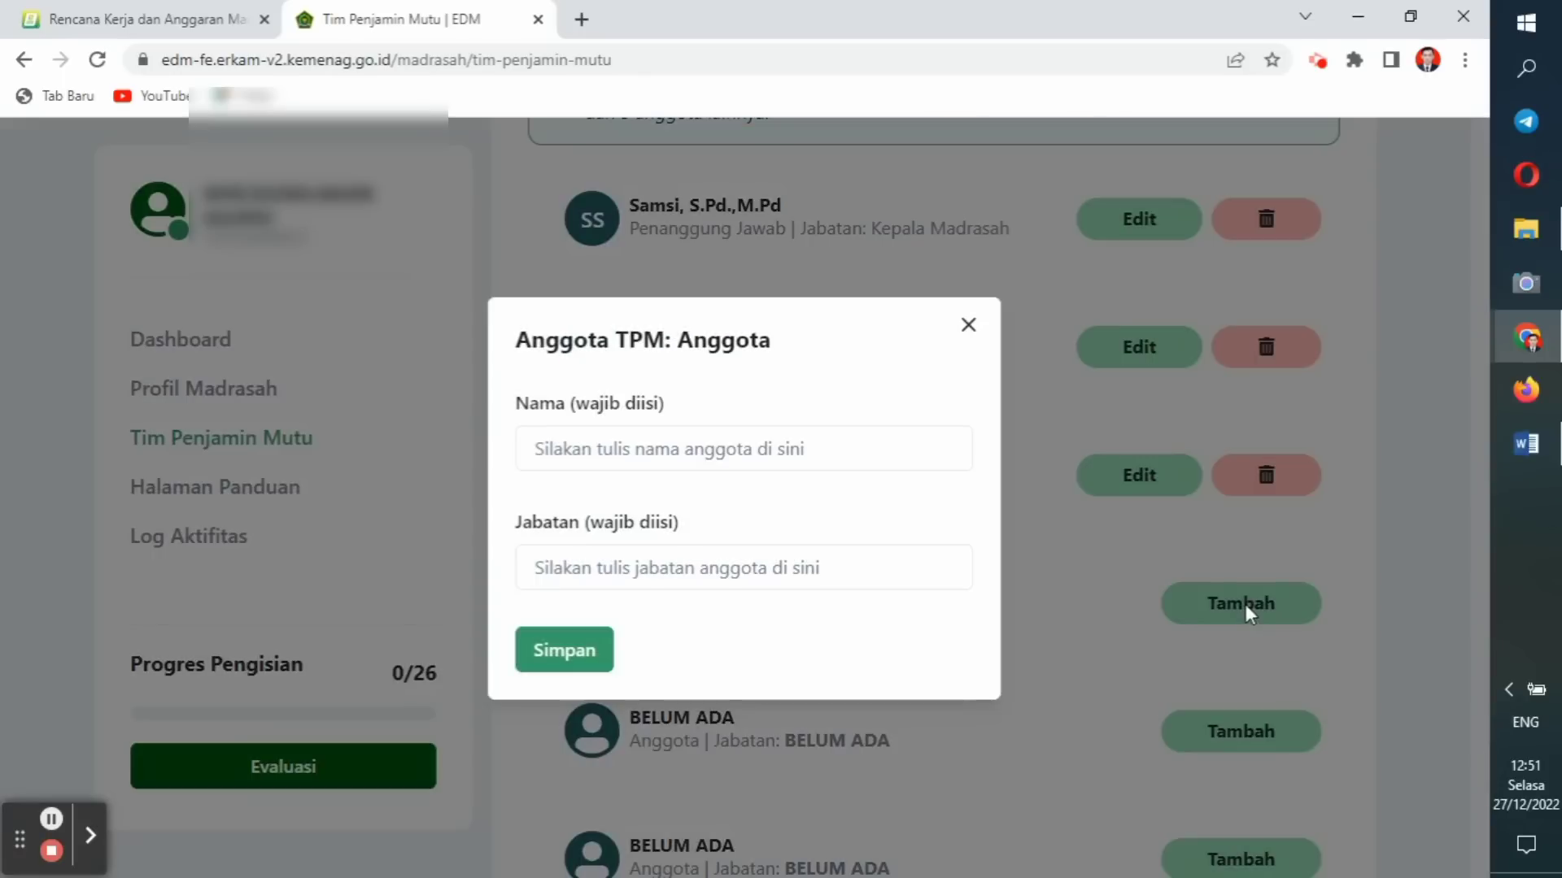
{"action": "left_click", "coordinate": [1526, 443]}
{"action": "left_click", "coordinate": [1526, 337]}
{"action": "left_click", "coordinate": [585, 454]}
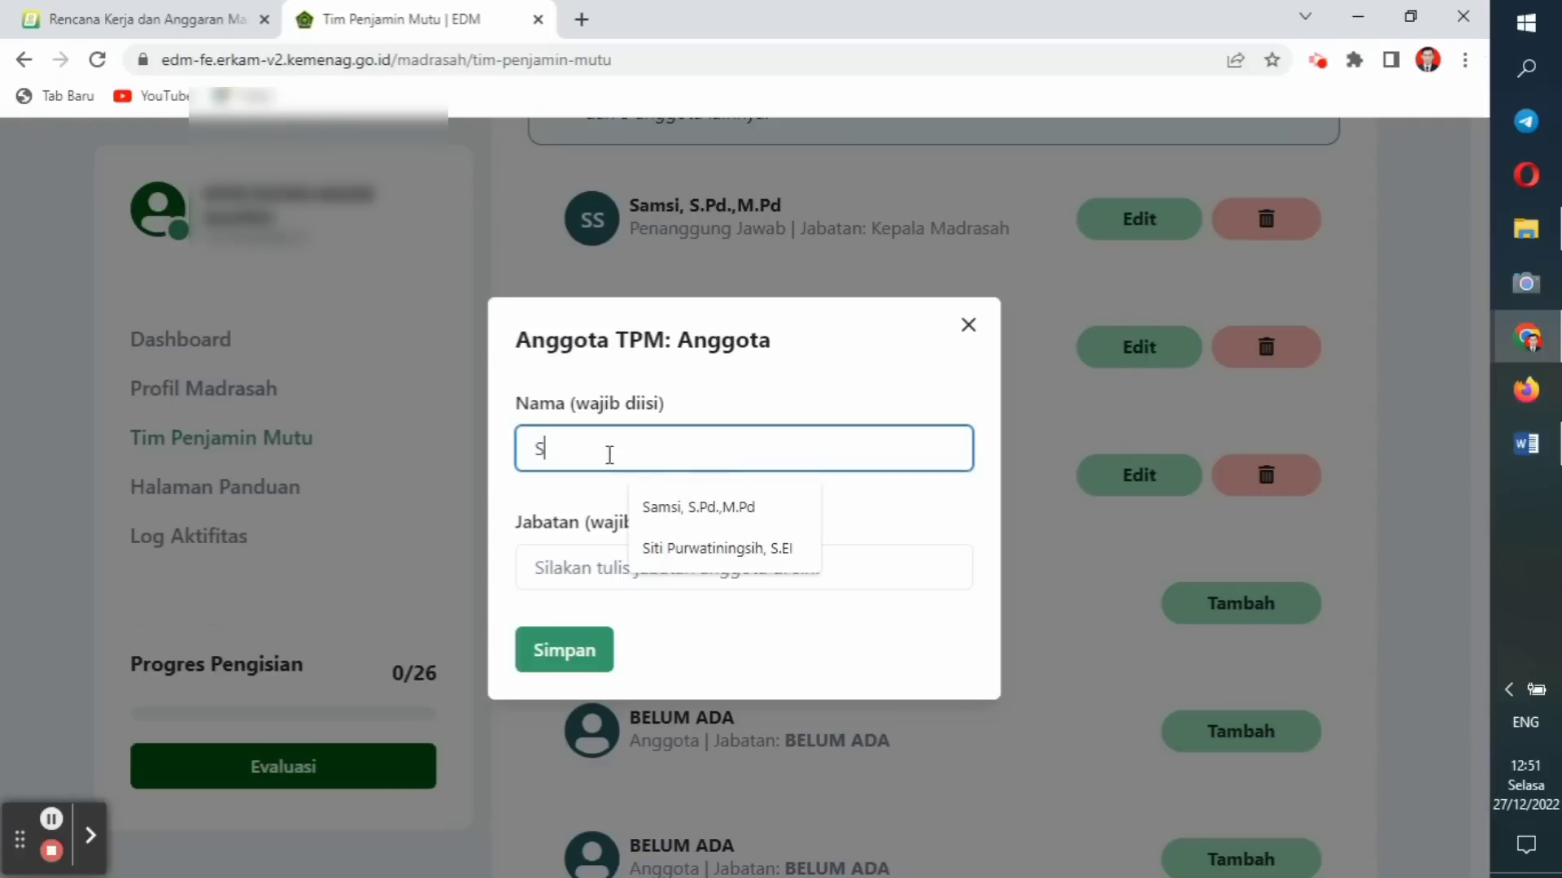
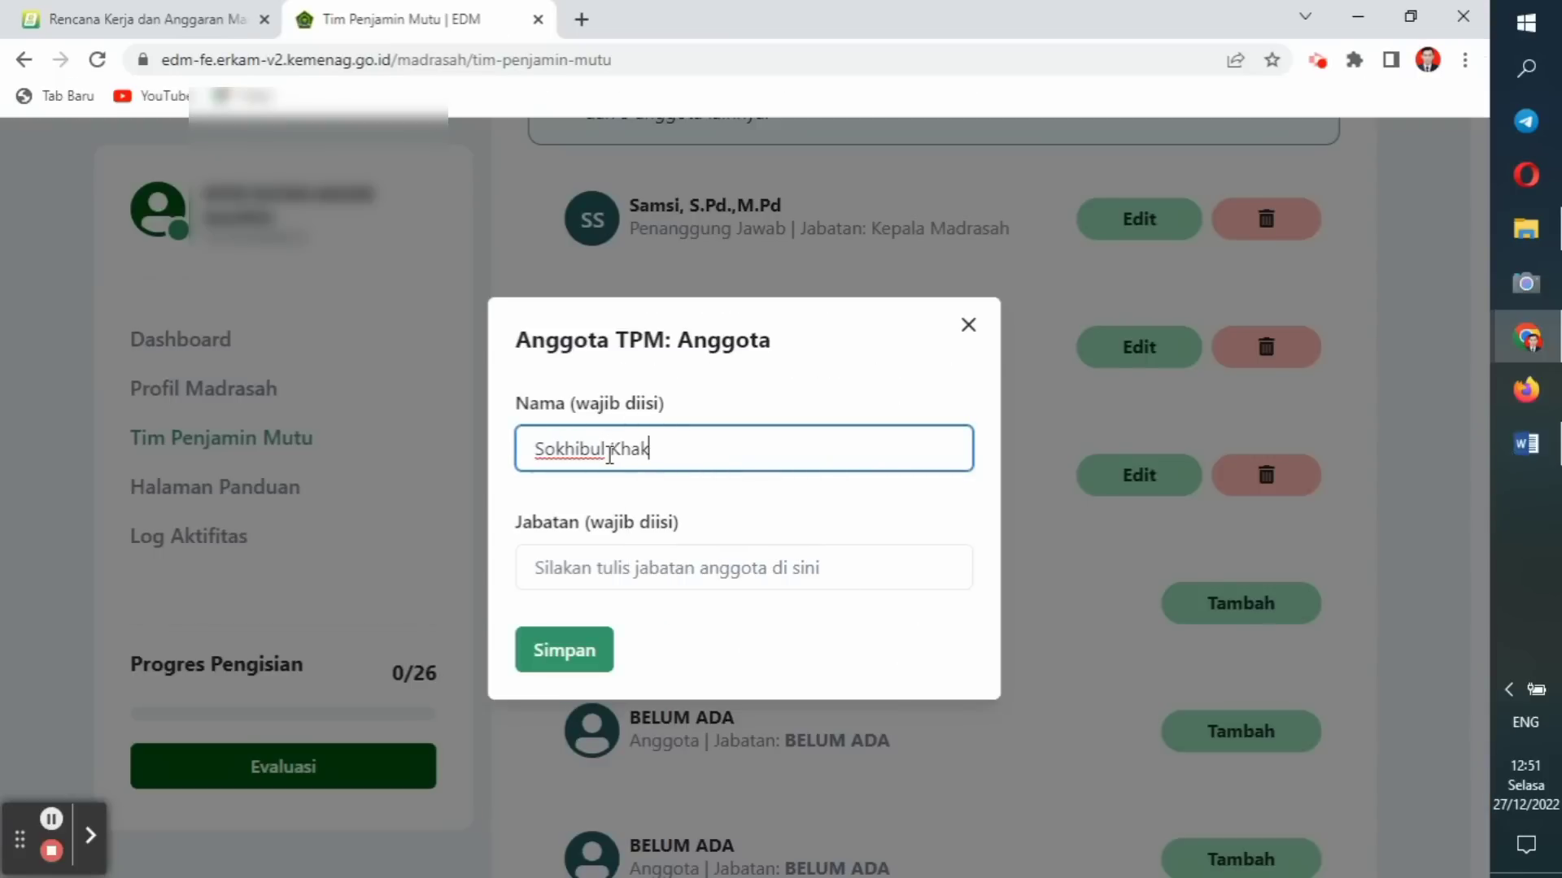
{"action": "left_click", "coordinate": [579, 574]}
{"action": "type", "text": "Guru"}
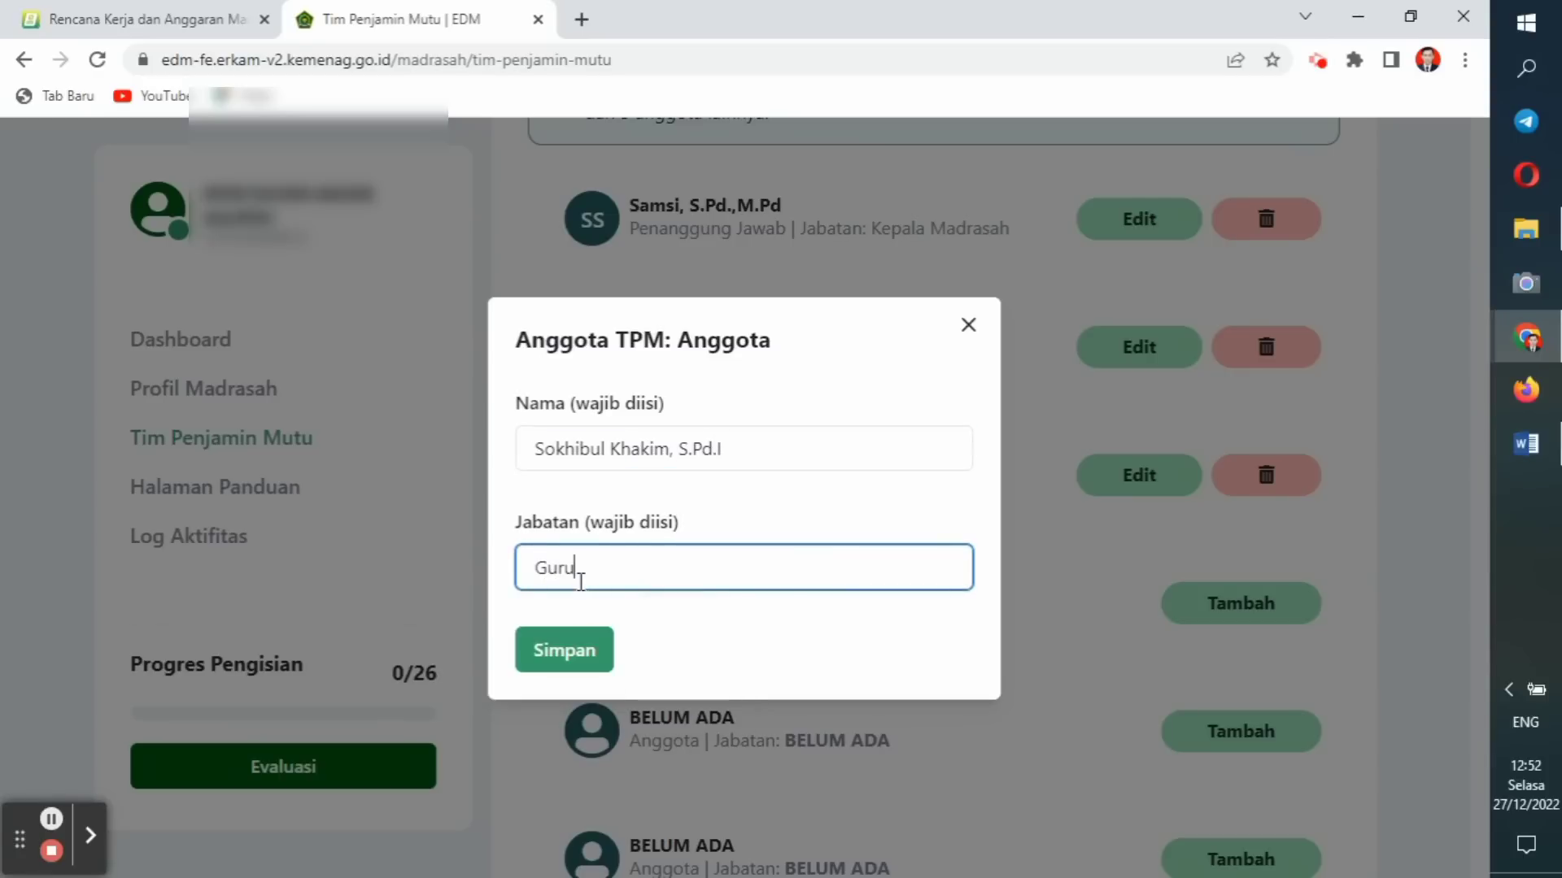
{"action": "left_click", "coordinate": [582, 648]}
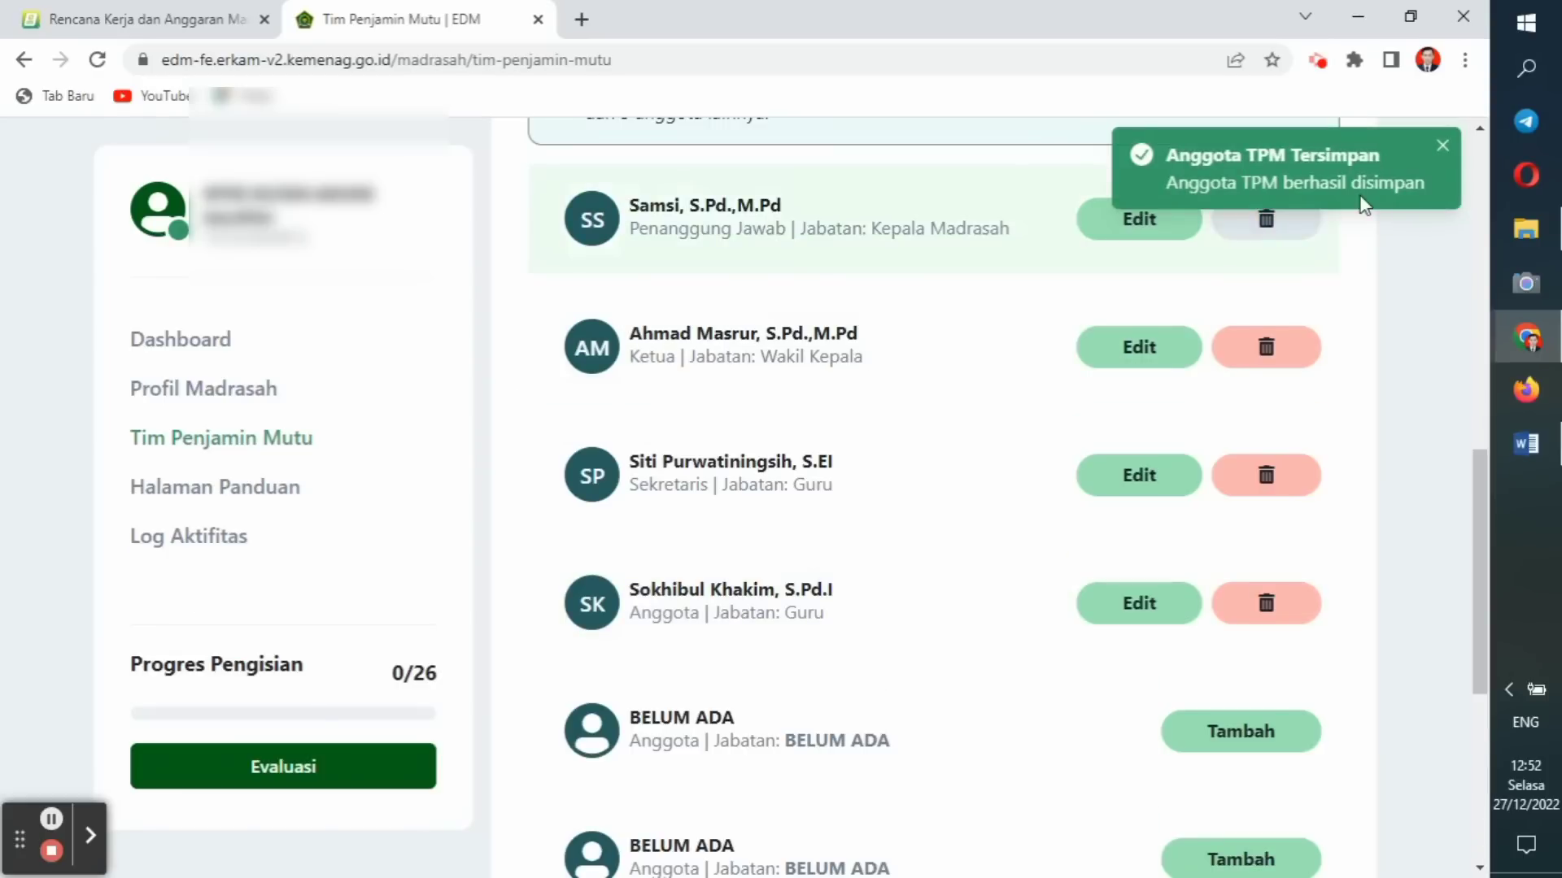
{"action": "left_click", "coordinate": [1444, 147]}
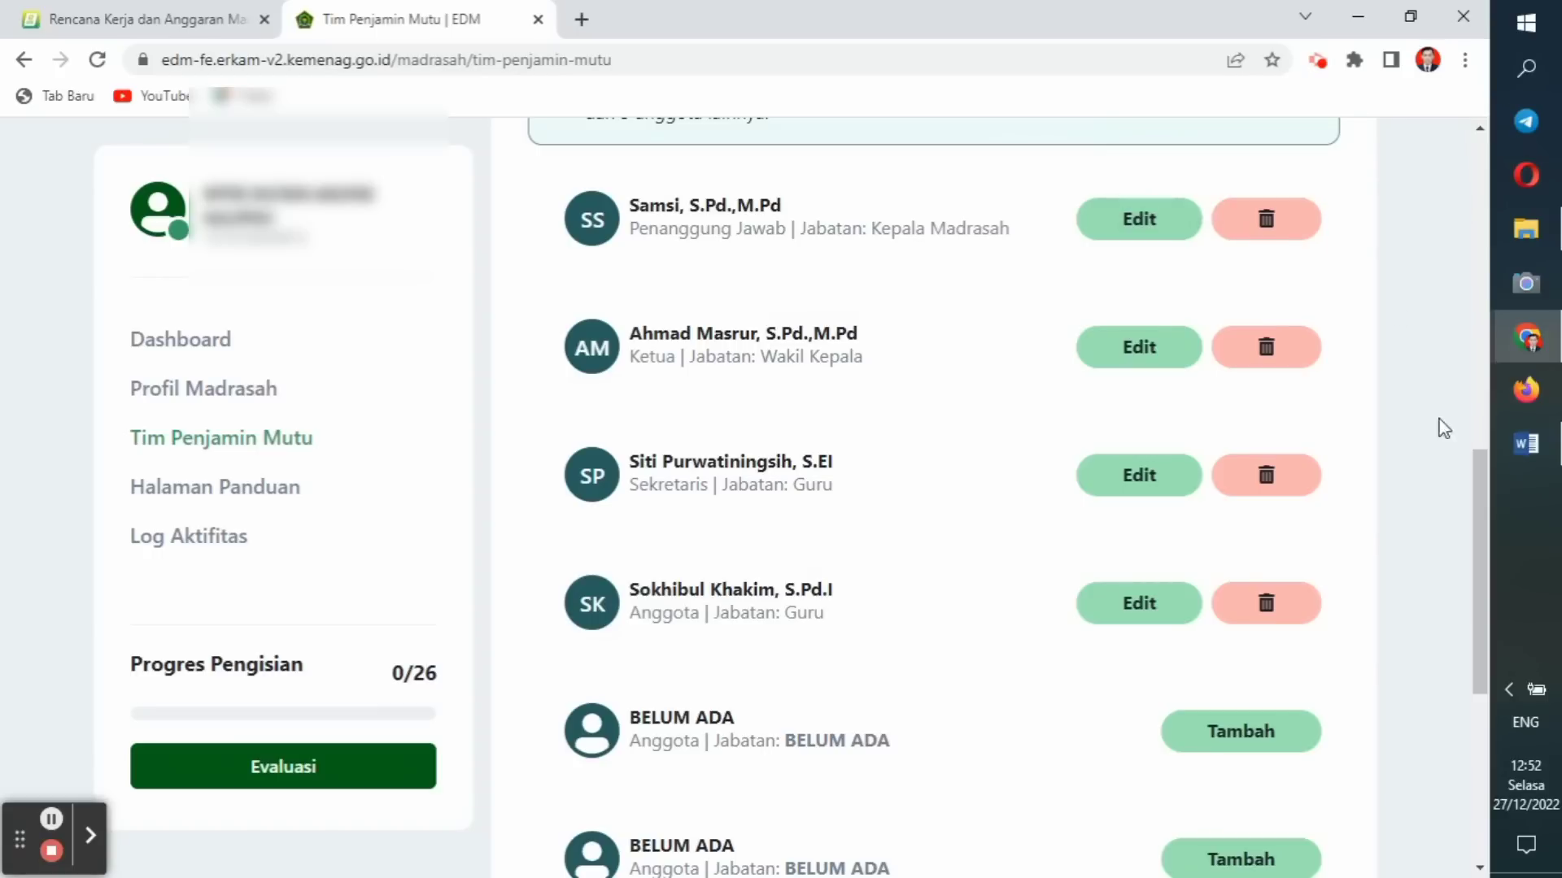
{"action": "left_click_drag", "start_coordinate": [1482, 488], "coordinate": [1464, 714]}
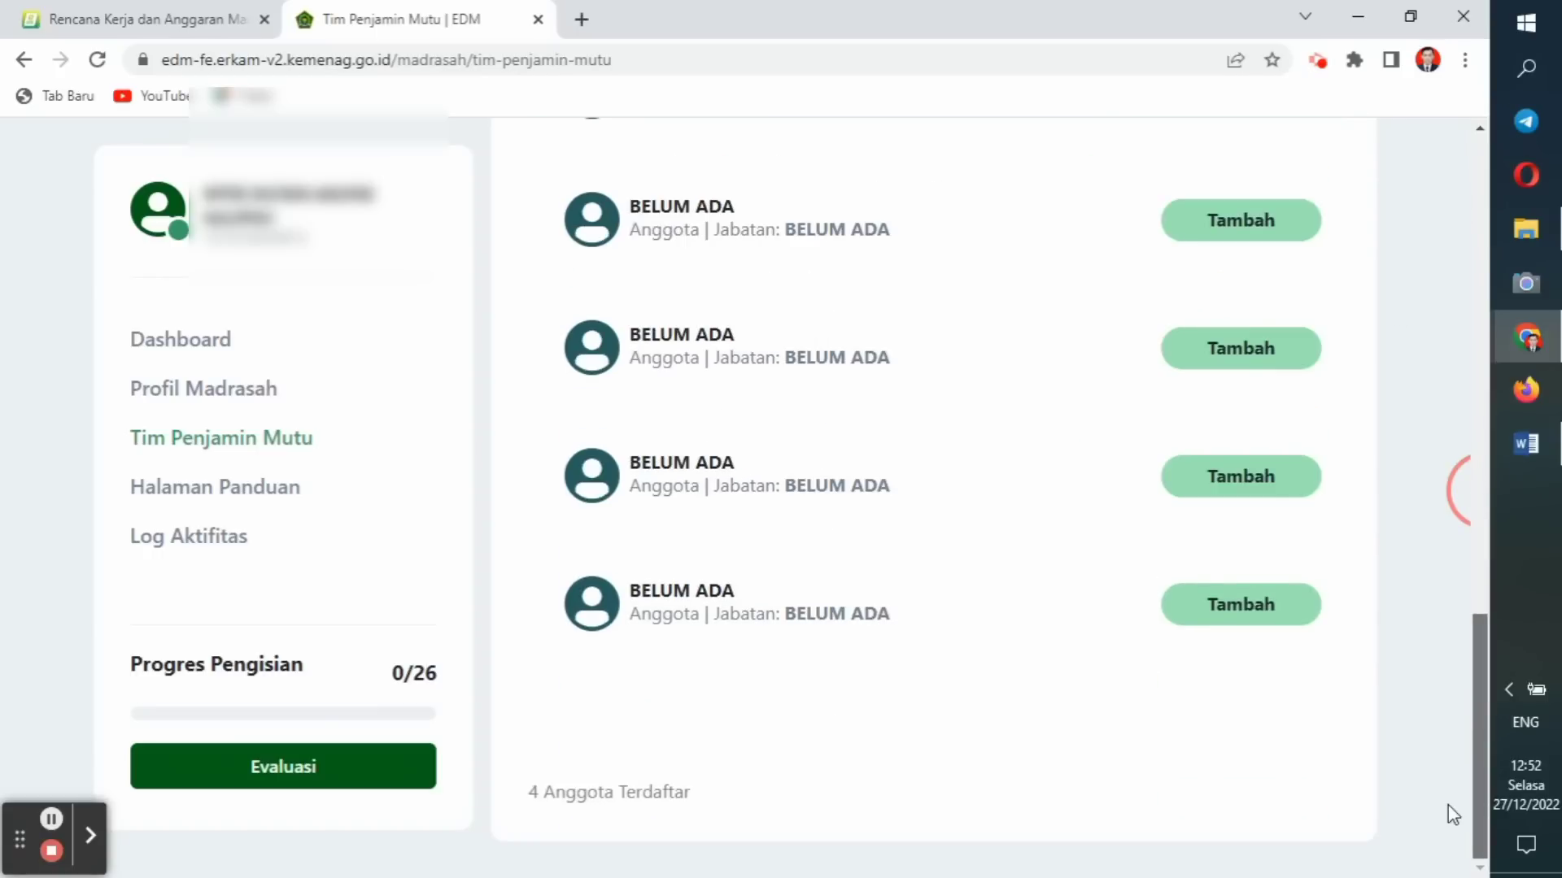
Scroll through the TPM list to check the Guru, Komite, Yayasan, Orangtua wali and Siswa entries.
{"action": "scroll", "coordinate": [1423, 495], "scroll_direction": "up", "scroll_amount": 10}
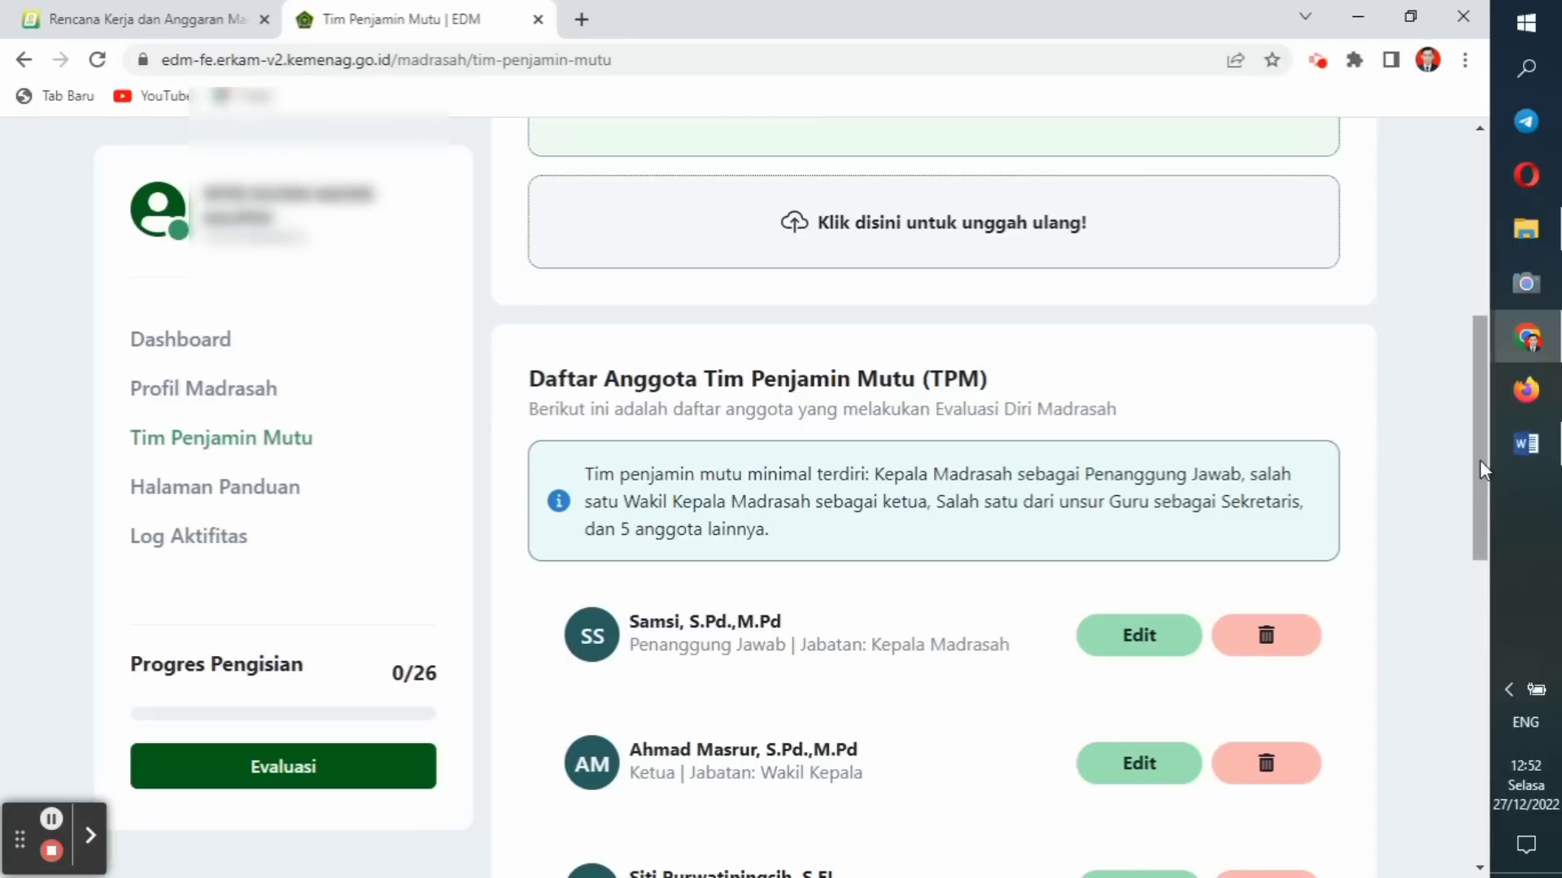
{"action": "left_click_drag", "start_coordinate": [1481, 461], "coordinate": [1475, 411]}
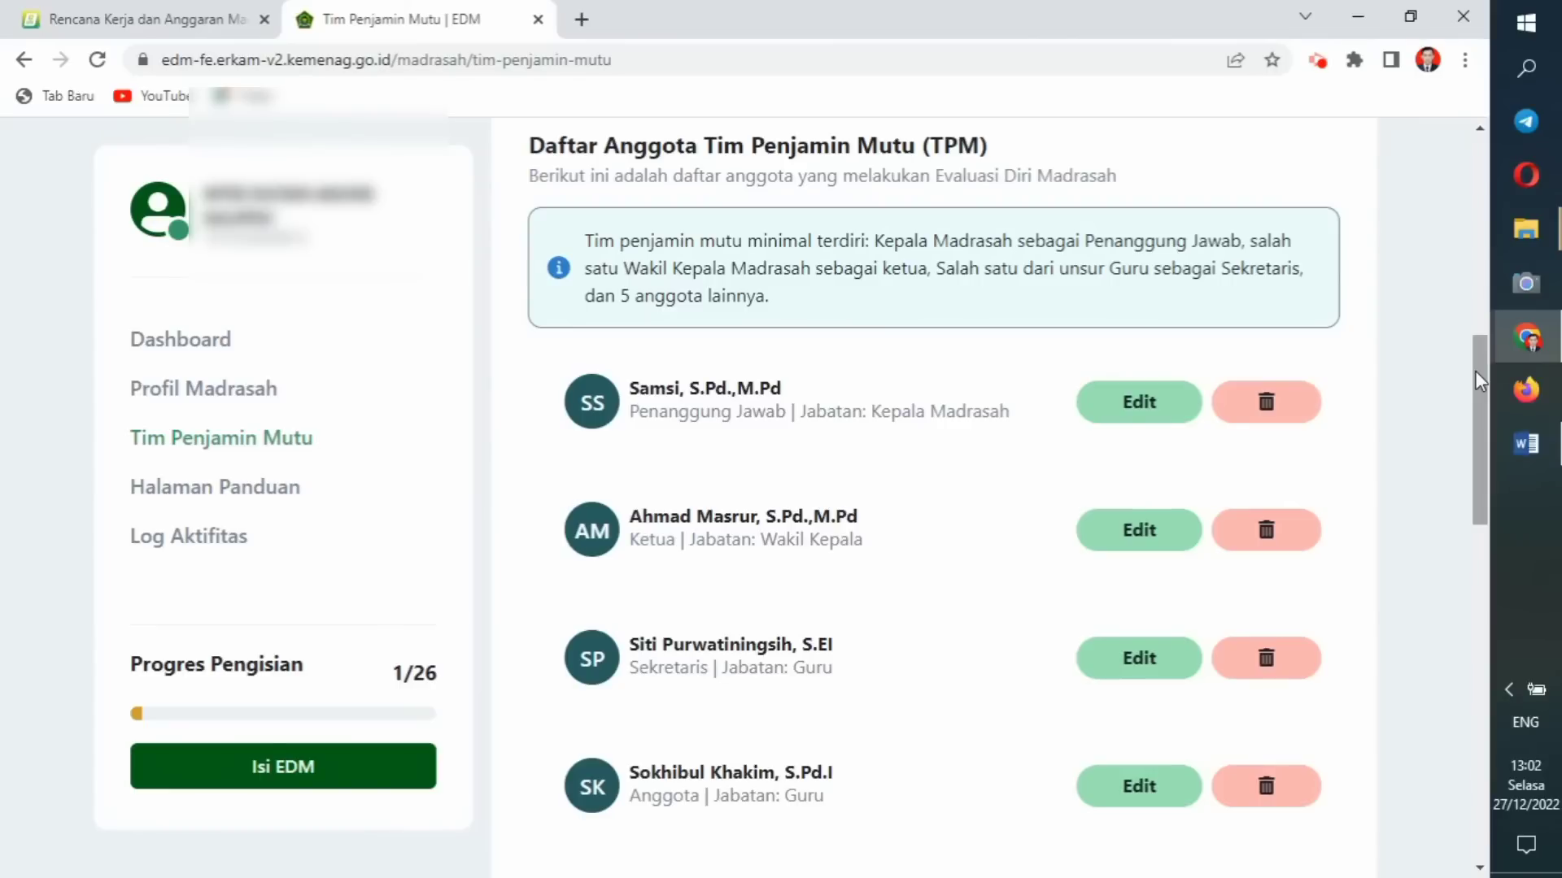
{"action": "left_click_drag", "start_coordinate": [1477, 381], "coordinate": [1394, 453]}
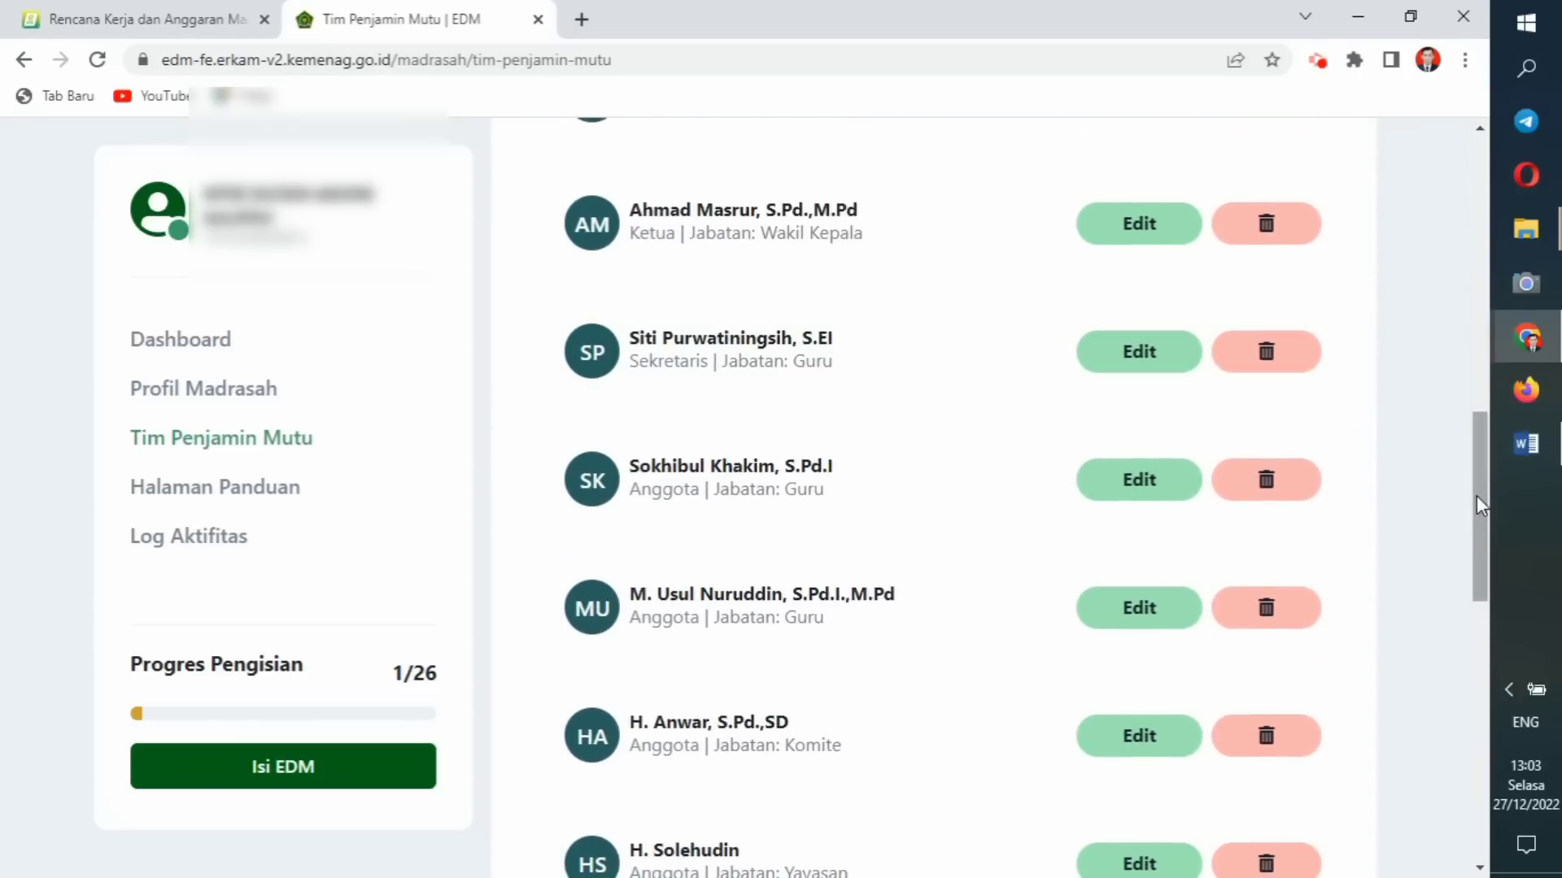
{"action": "left_click_drag", "start_coordinate": [1478, 505], "coordinate": [1480, 685]}
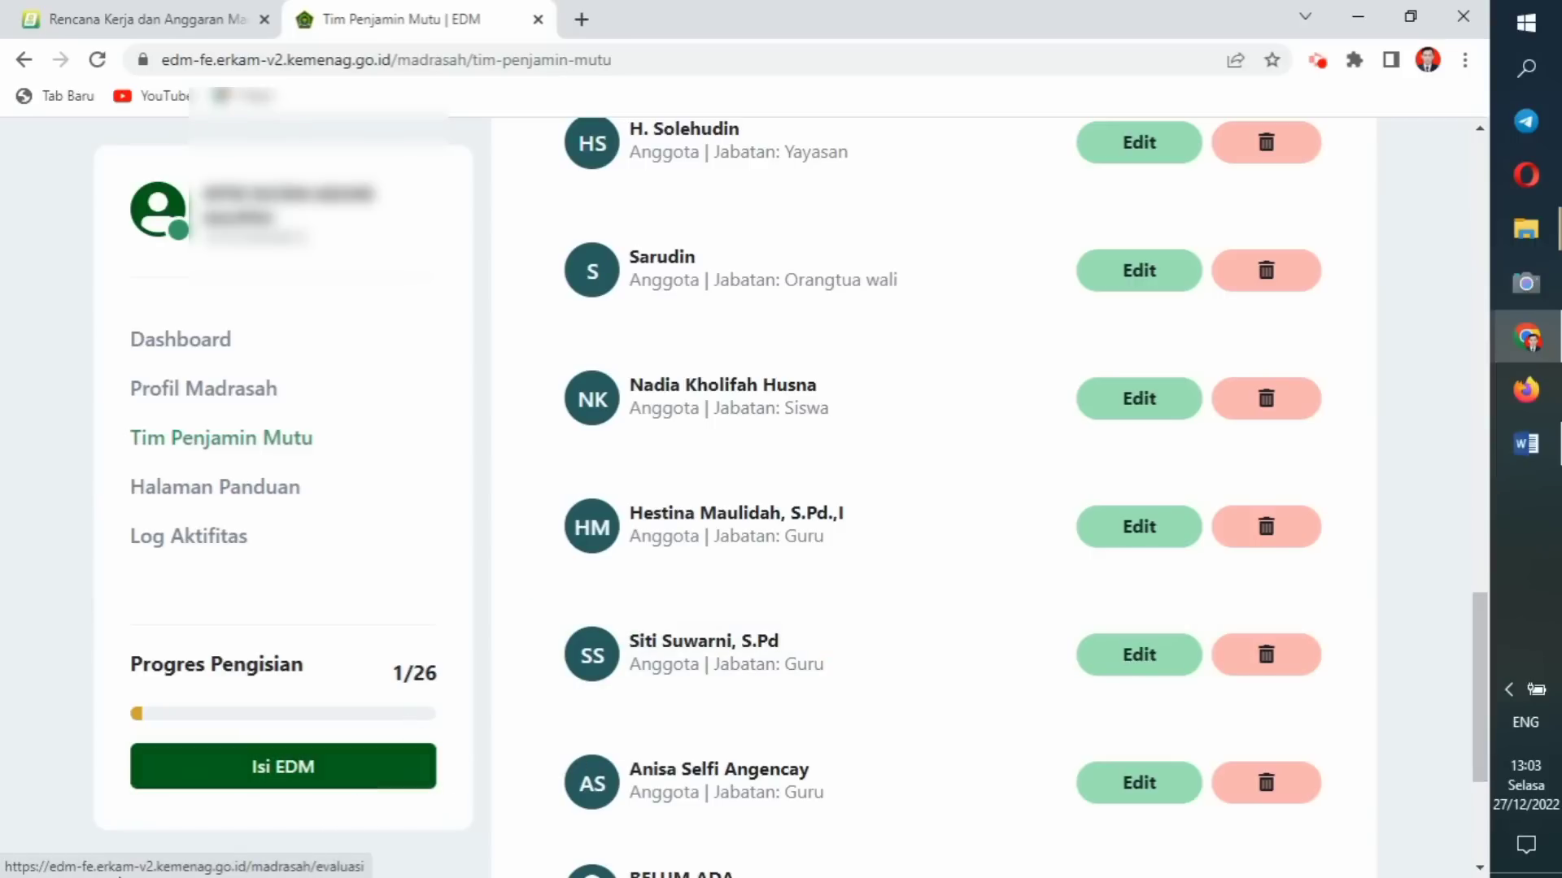
{"action": "left_click", "coordinate": [259, 781]}
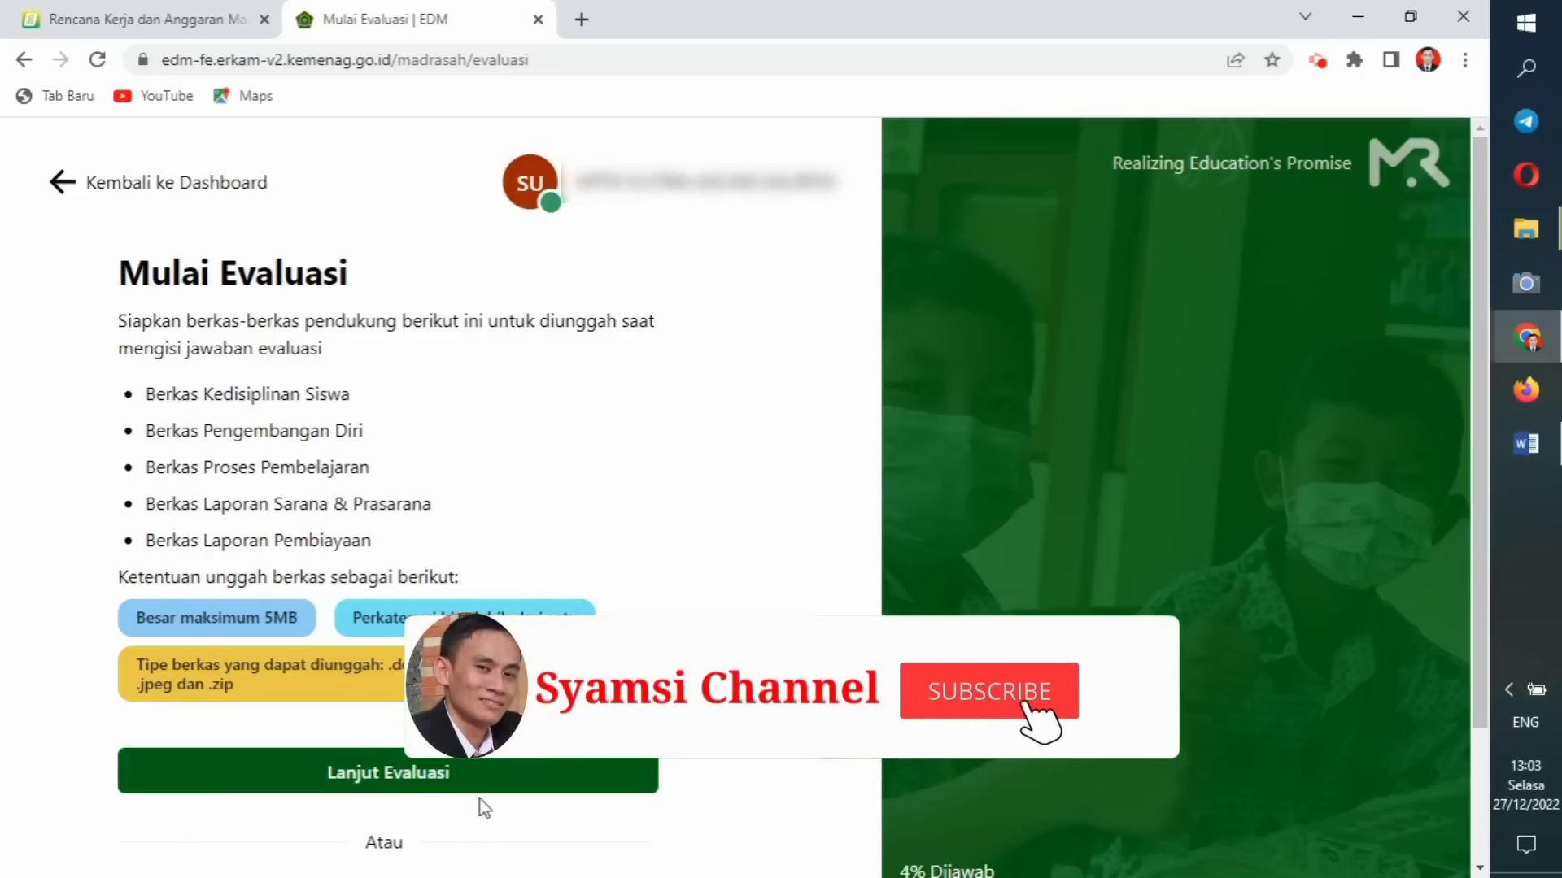
Open indicator A.1, collapse the supporting-document list, and cancel the Unggah Berkas file dialog.
{"action": "left_click", "coordinate": [407, 779]}
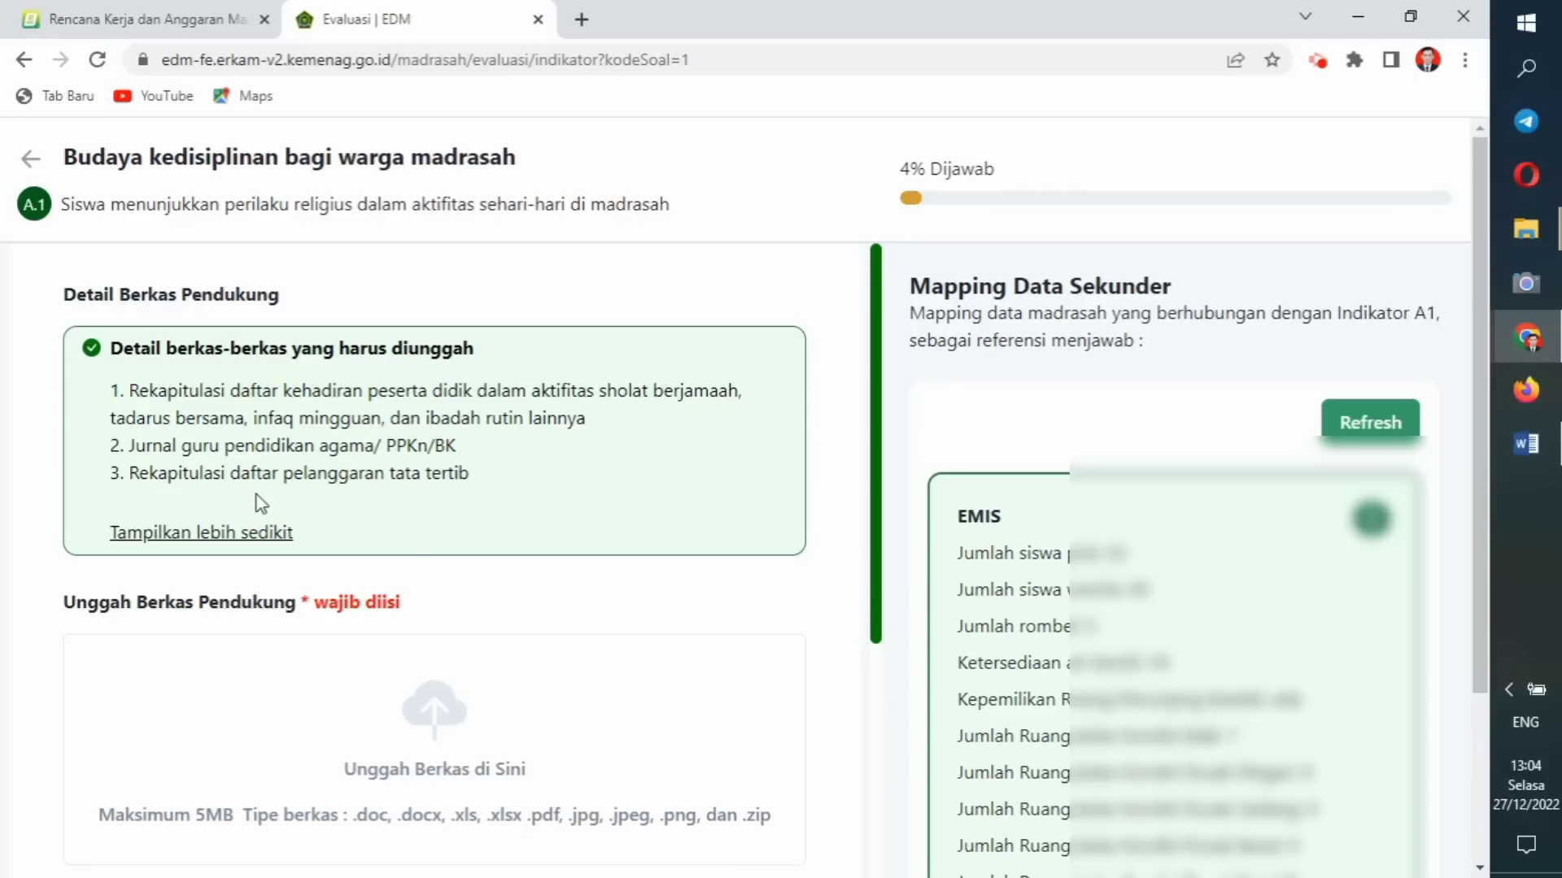
{"action": "left_click", "coordinate": [279, 533]}
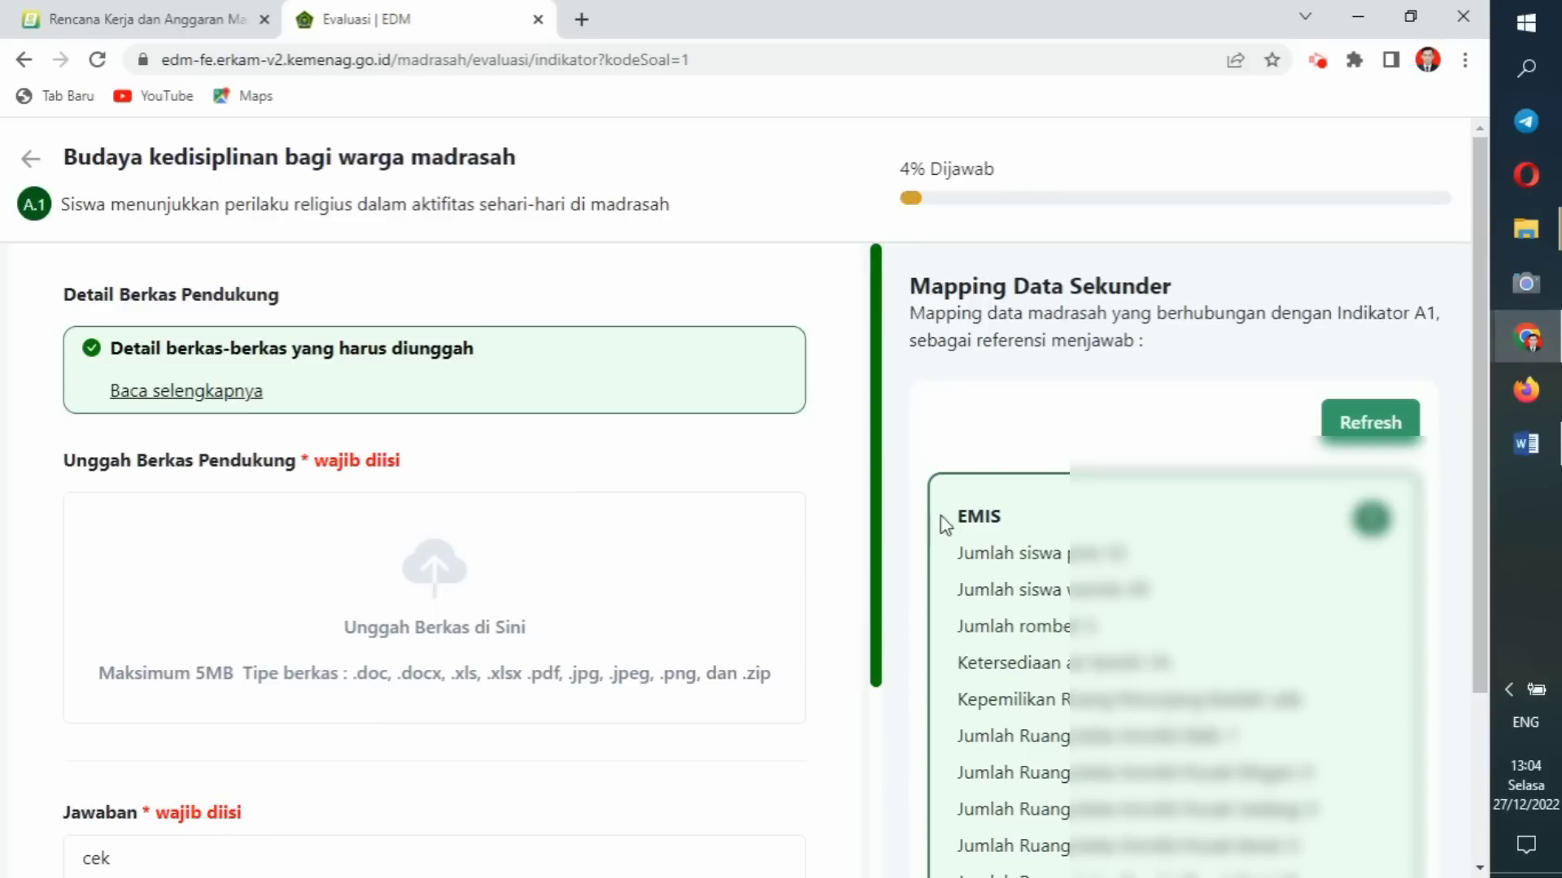
{"action": "left_click", "coordinate": [452, 609]}
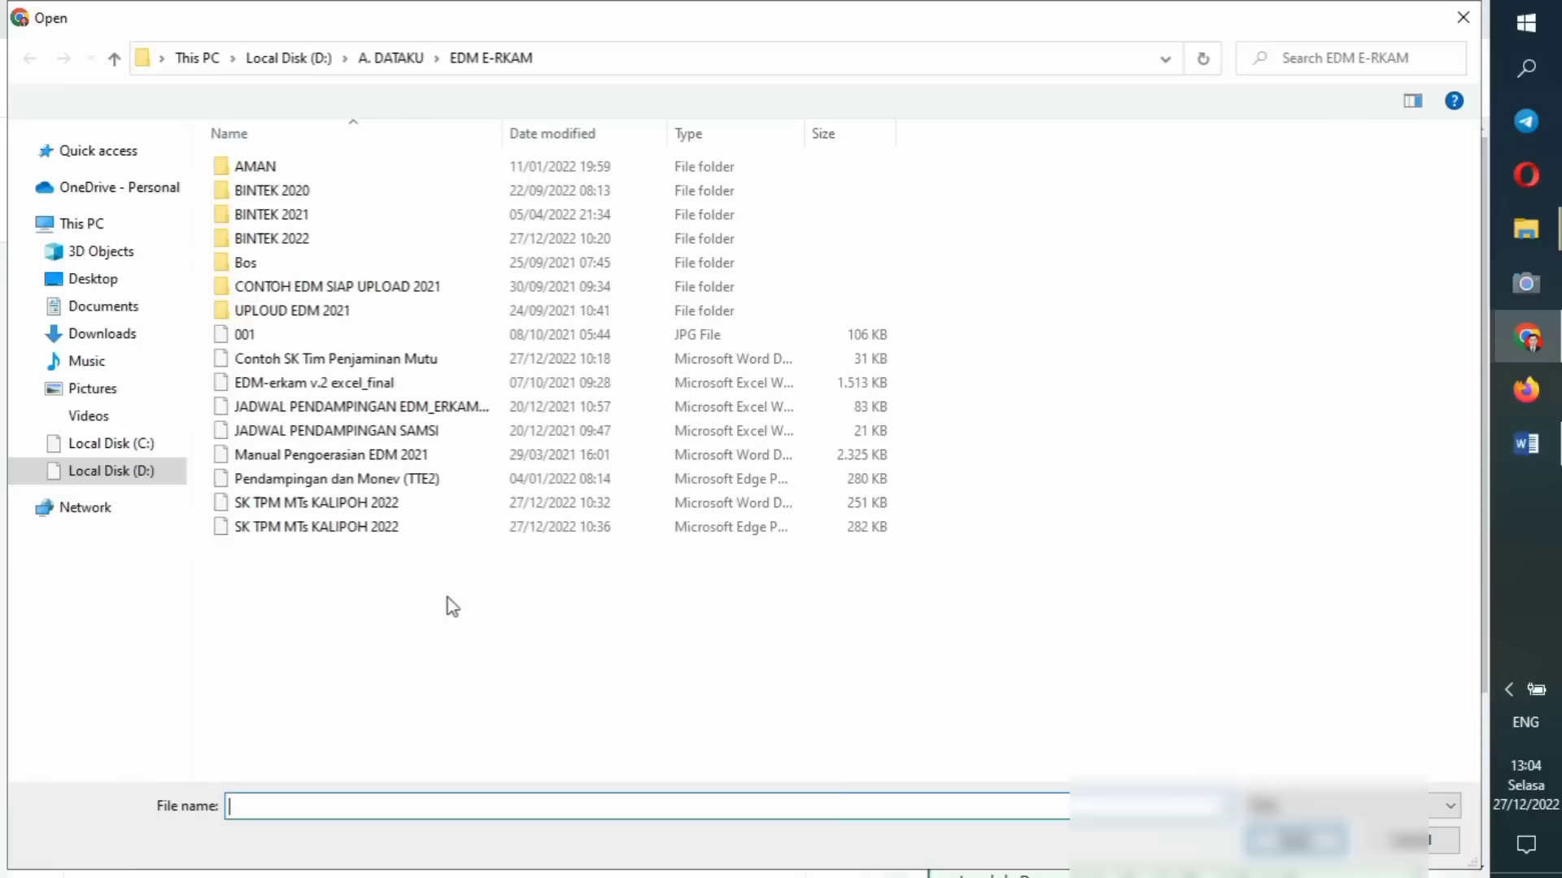
{"action": "left_click", "coordinate": [1462, 18]}
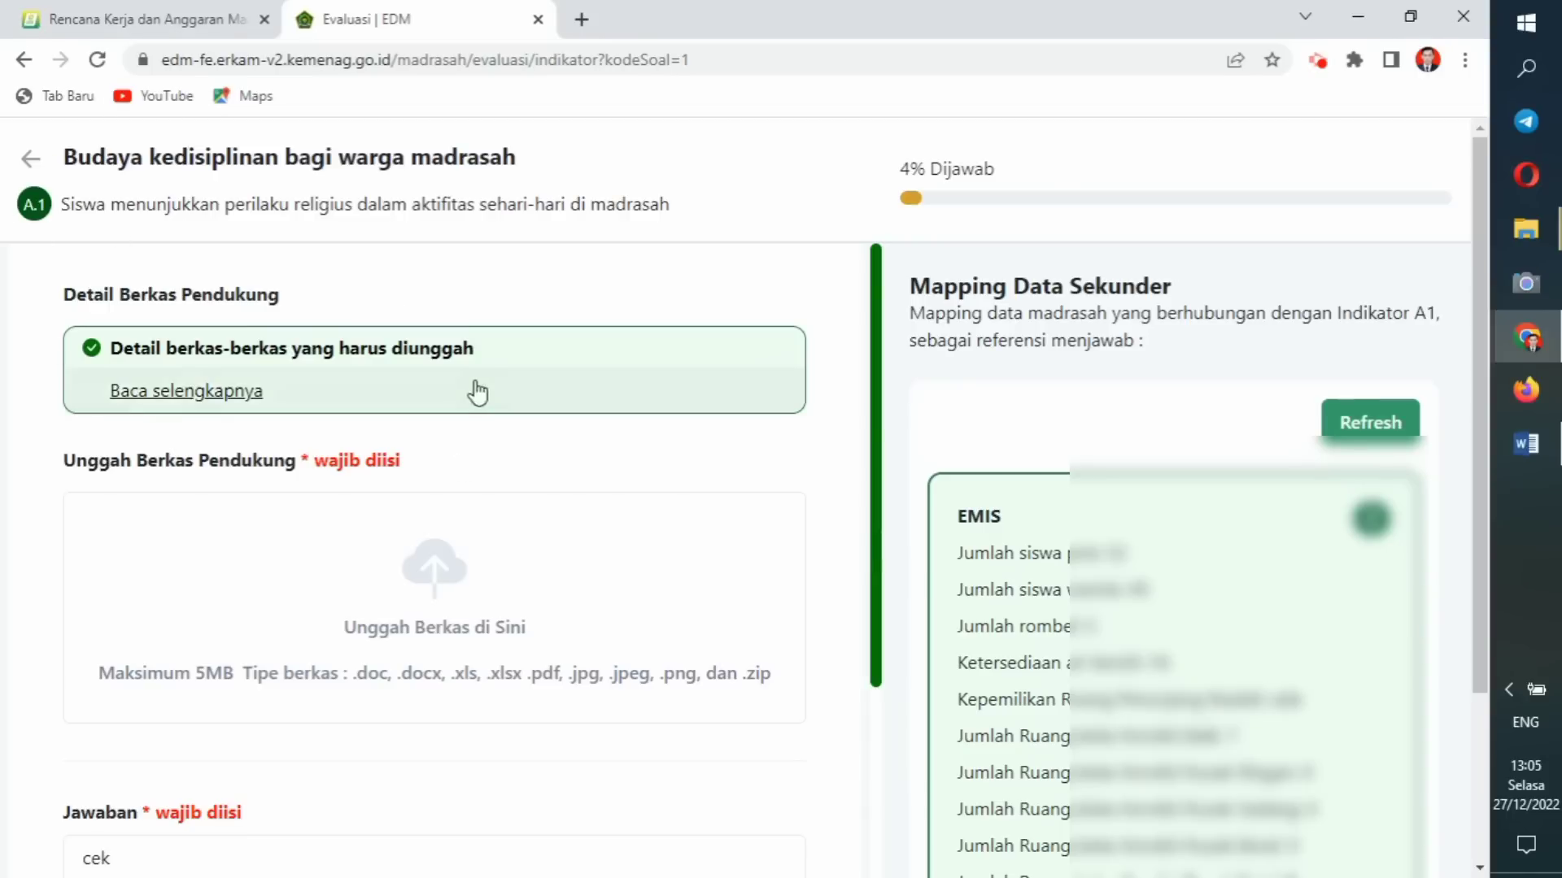
{"action": "left_click_drag", "start_coordinate": [879, 412], "coordinate": [861, 560]}
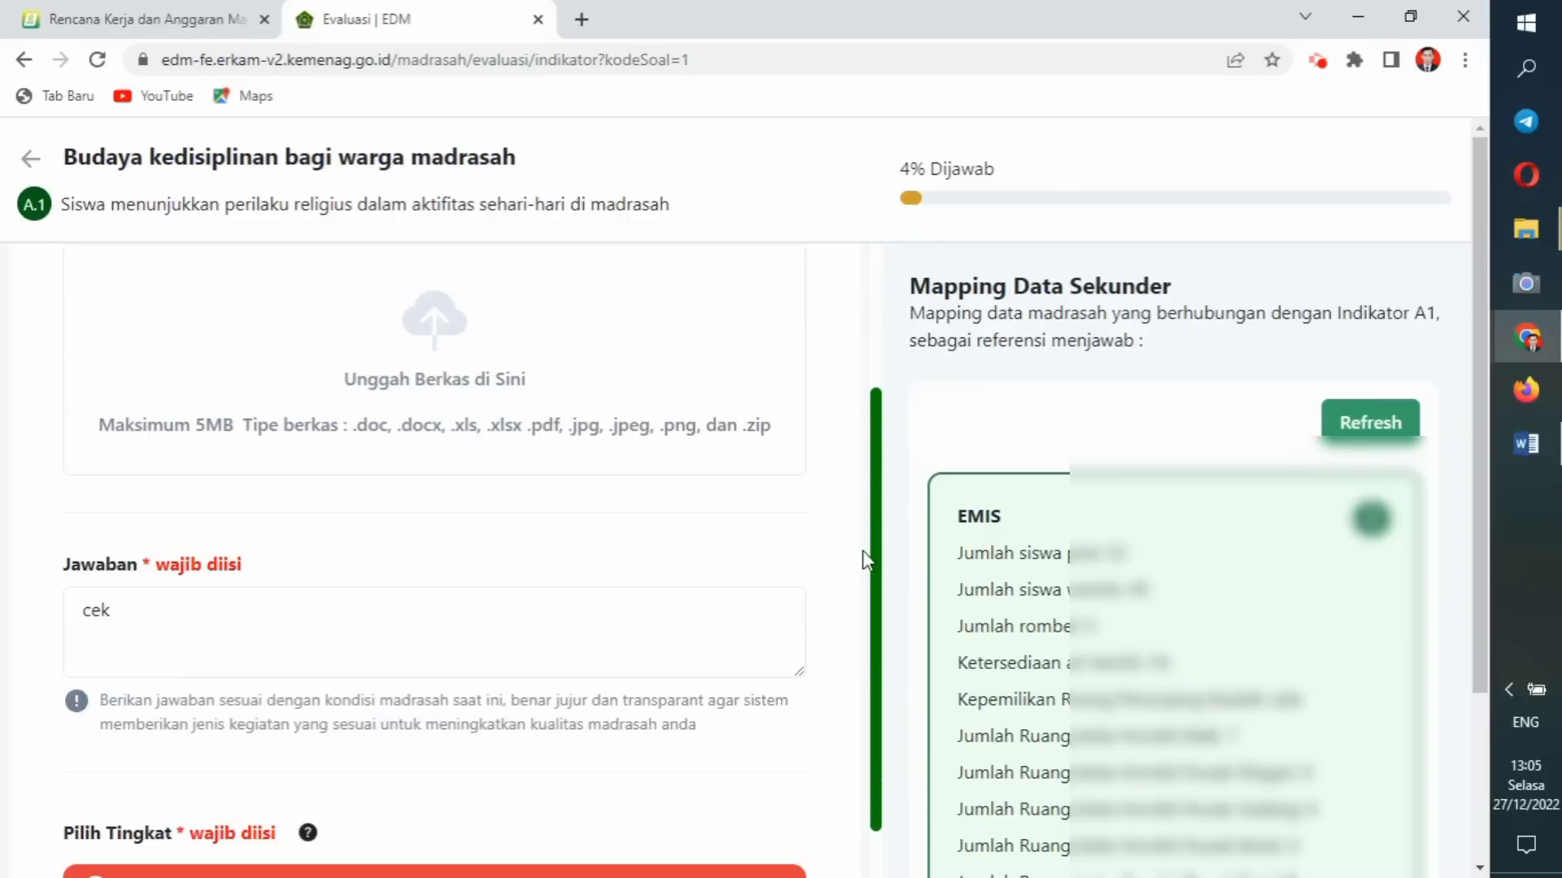
Replace the A.1 Jawaban text 'cek' with 'ck'.
{"action": "left_click", "coordinate": [130, 594]}
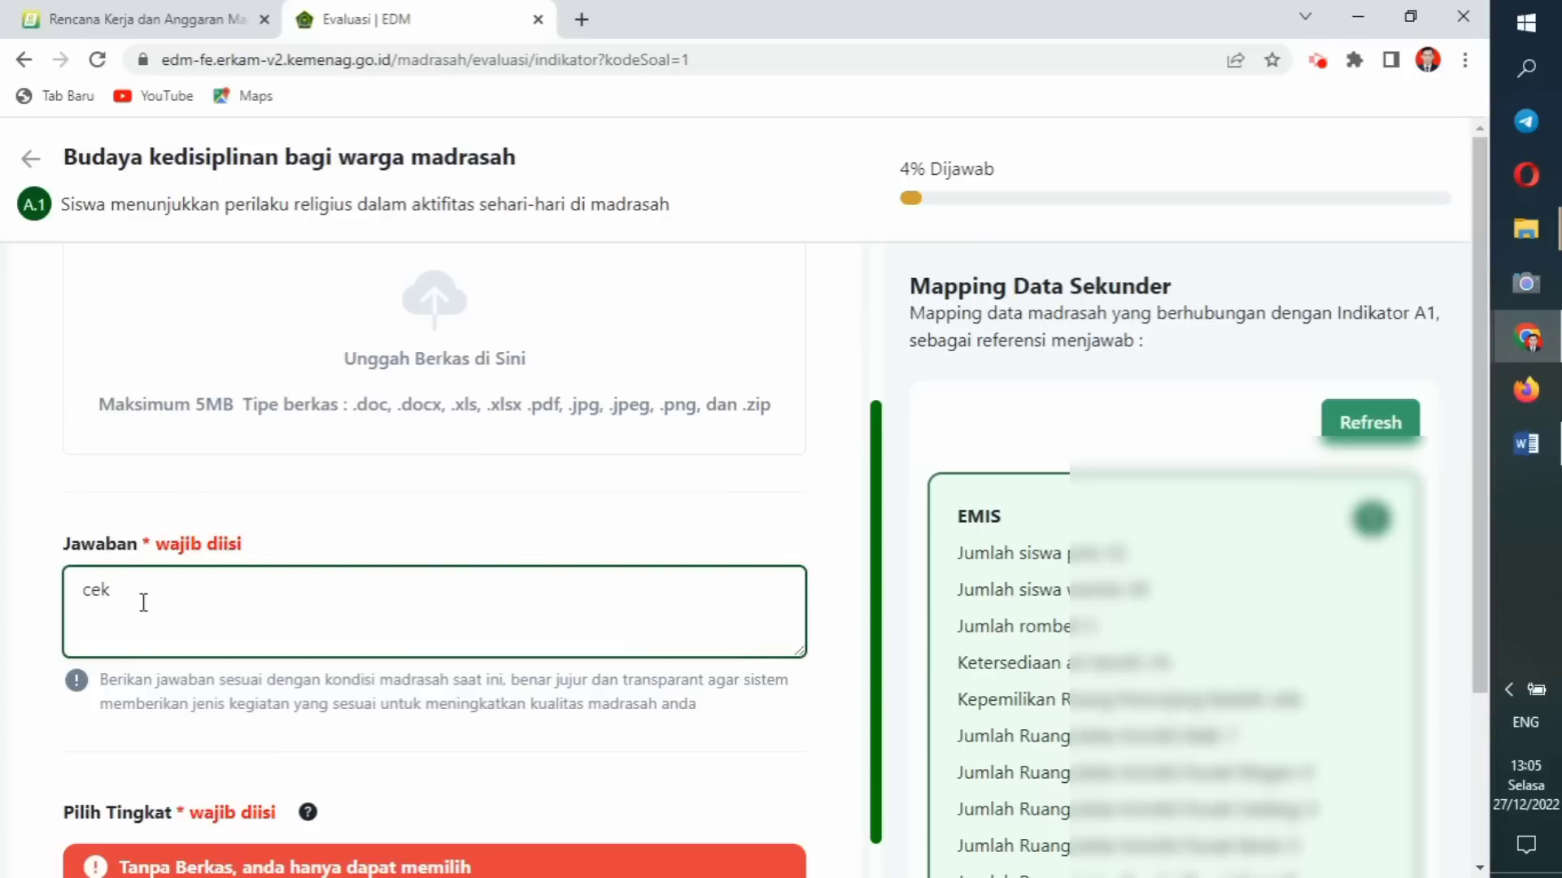
{"action": "key", "text": "BackSpace"}
{"action": "key", "text": "BackSpace"}
{"action": "key", "text": "BackSpace"}
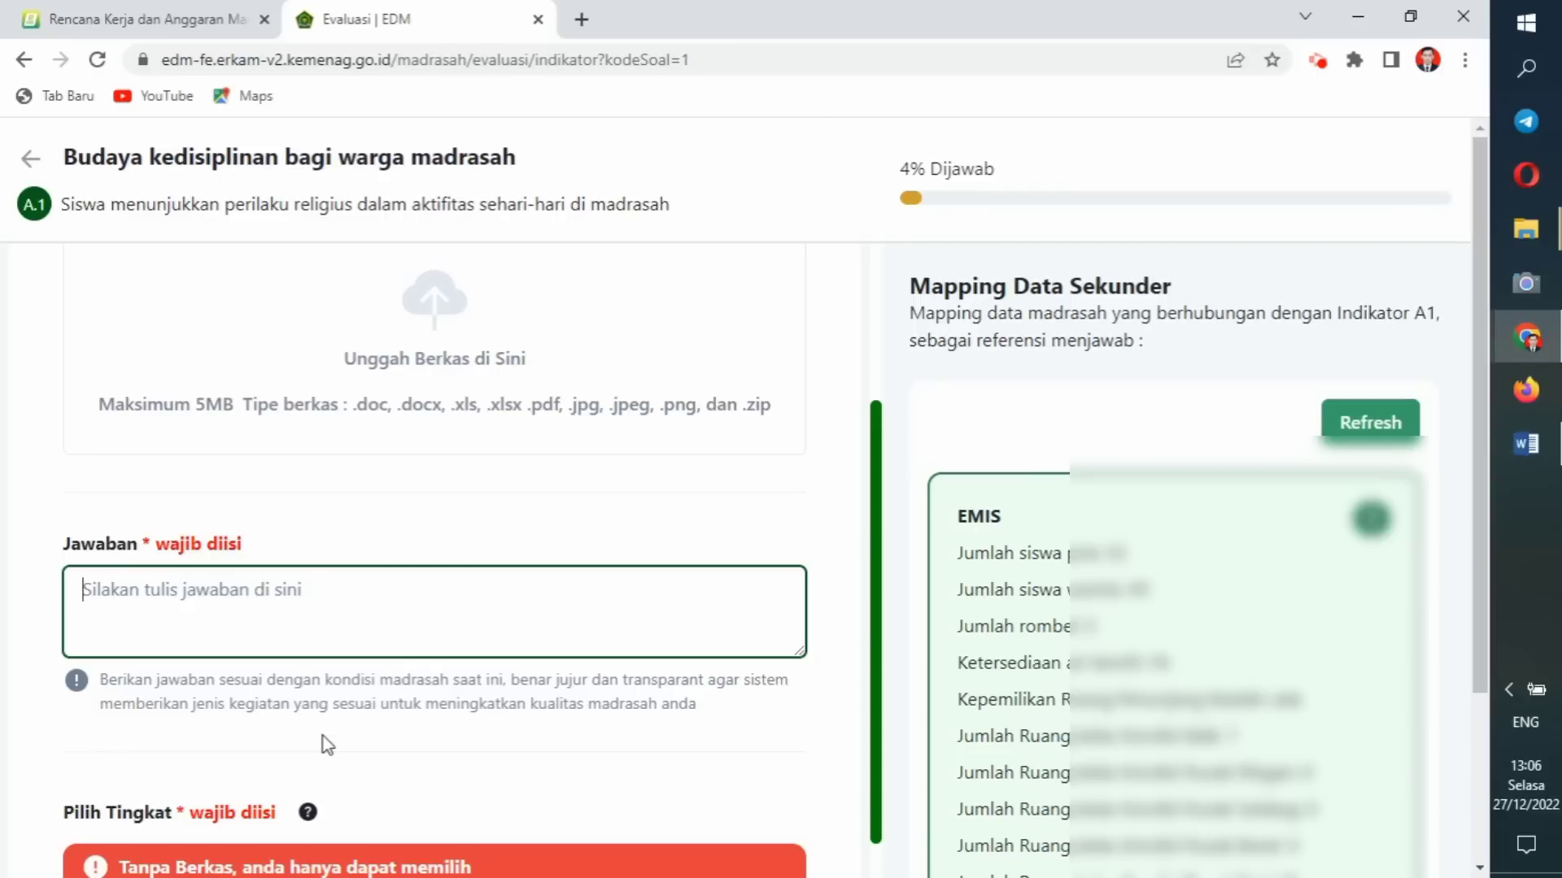
{"action": "type", "text": "ck"}
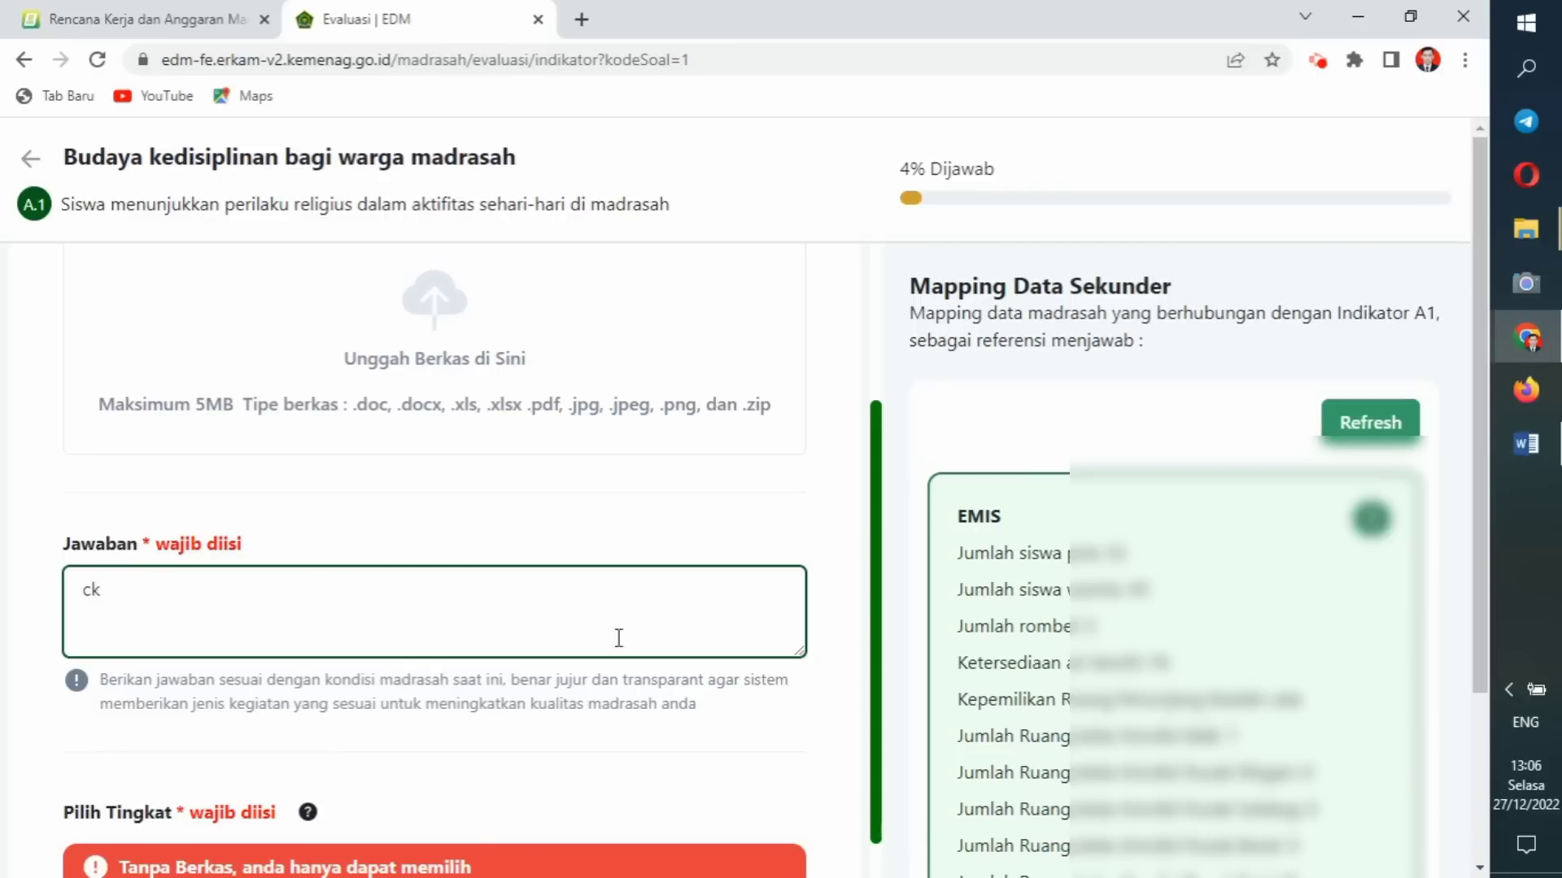
{"action": "scroll", "coordinate": [1480, 431], "scroll_direction": "down", "scroll_amount": 3}
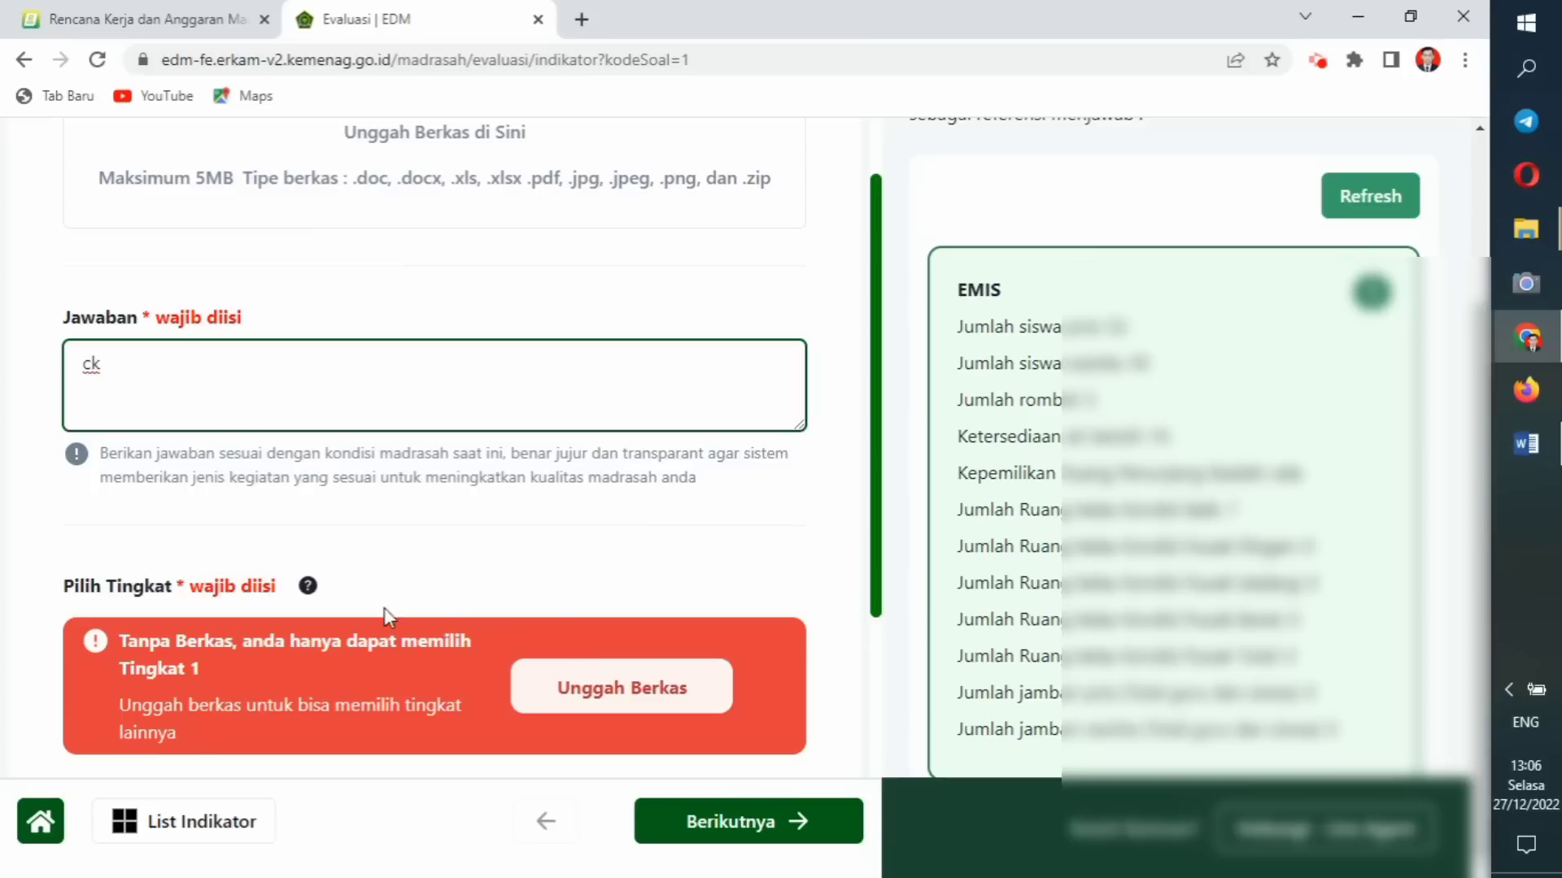
Select Tingkat 1 for indicator A.1 and read the locked Tingkat level descriptions.
{"action": "left_click", "coordinate": [456, 548]}
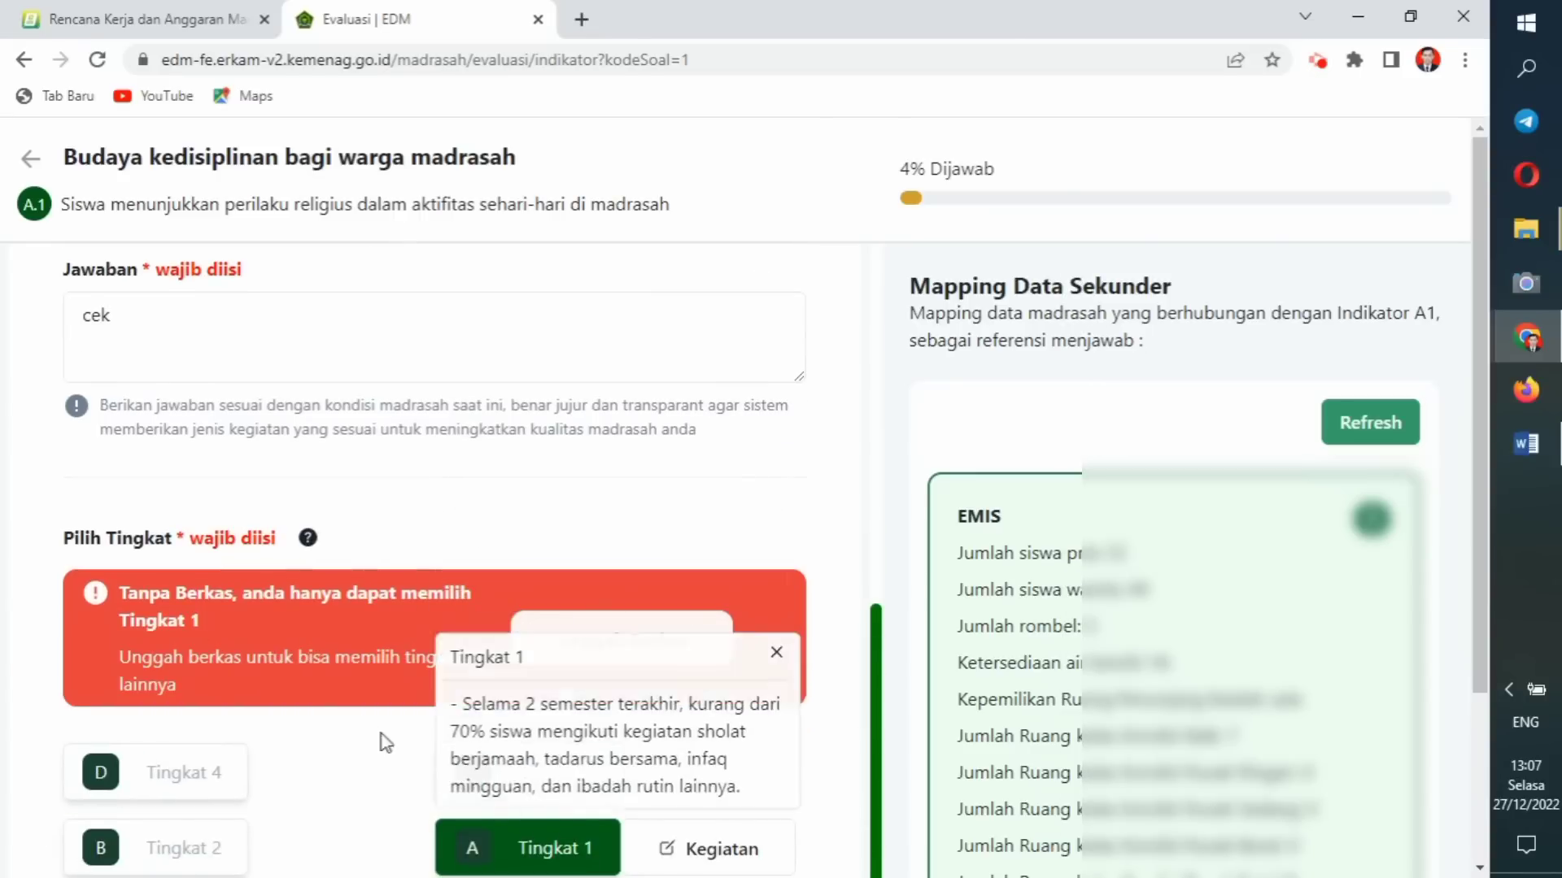
{"action": "left_click", "coordinate": [524, 867]}
{"action": "scroll", "coordinate": [753, 680], "scroll_direction": "down", "scroll_amount": 3}
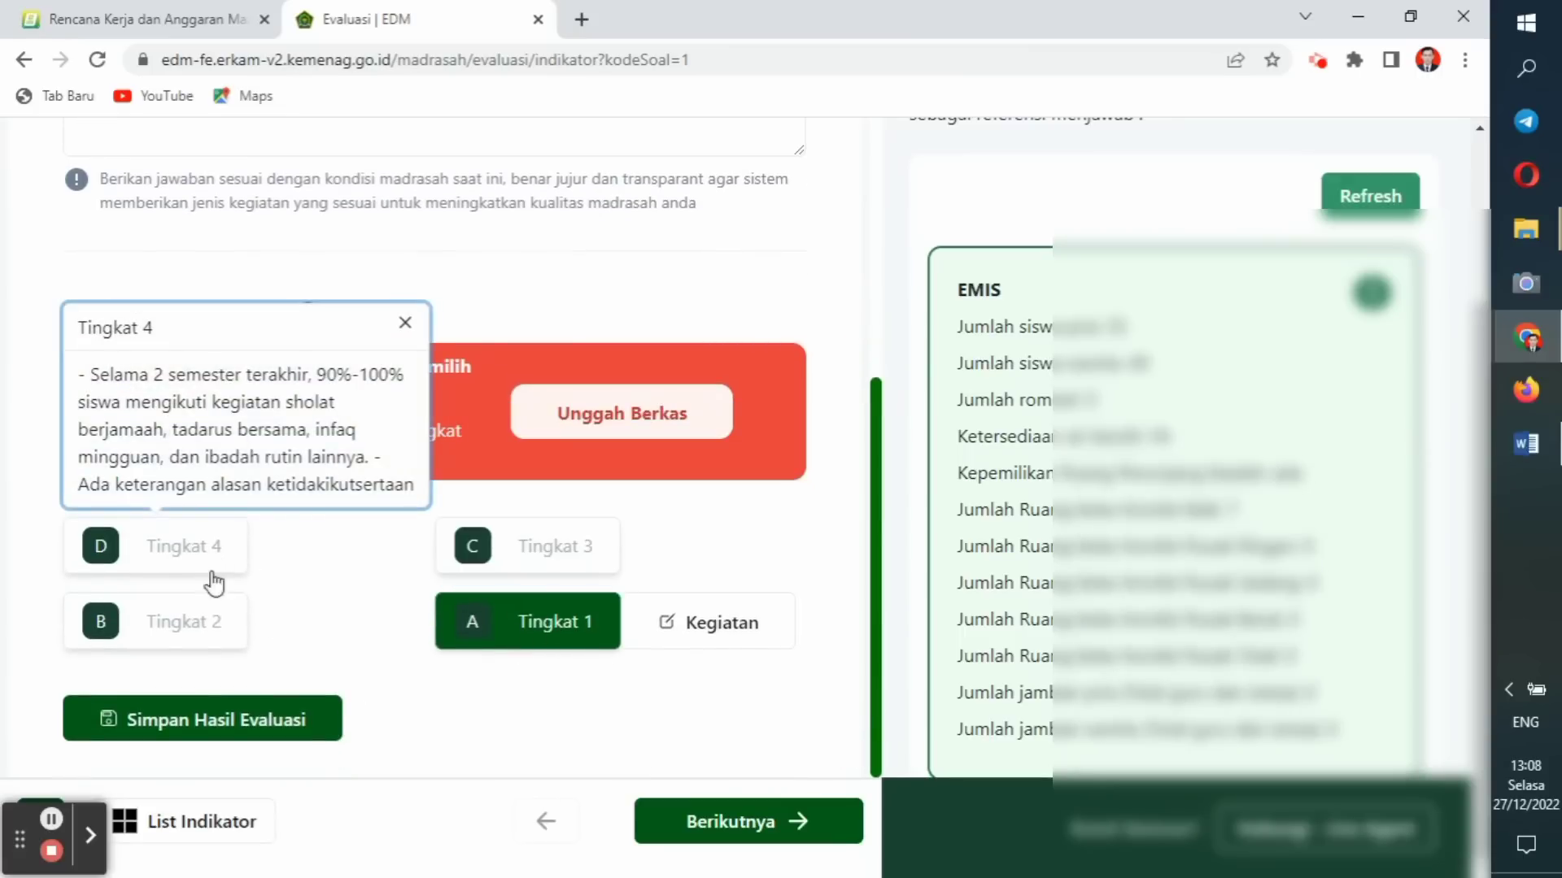
{"action": "mouse_move", "coordinate": [214, 626]}
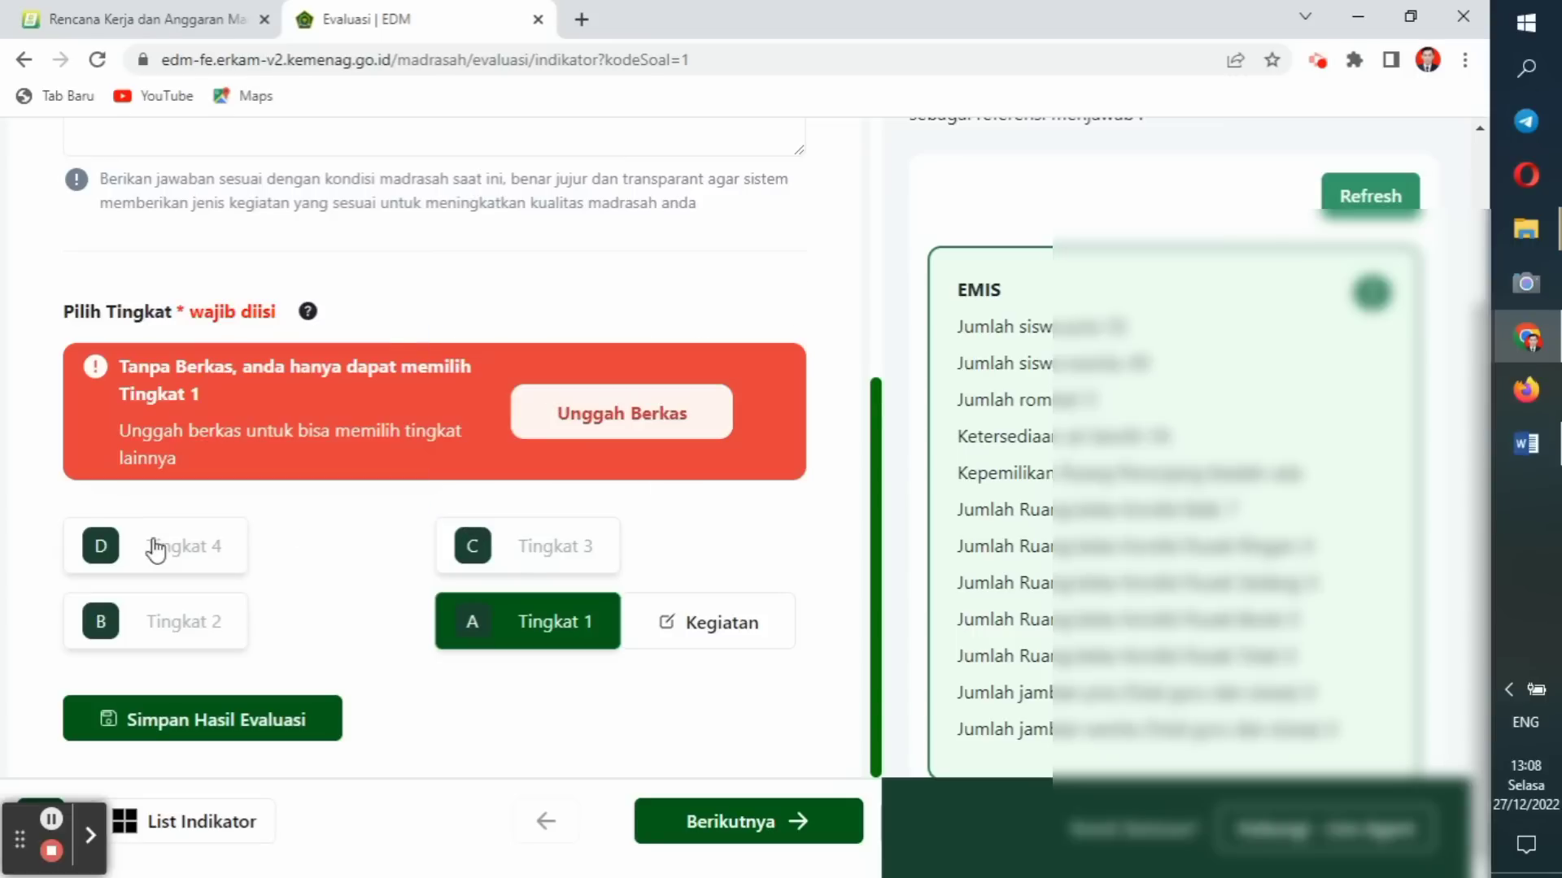
{"action": "mouse_move", "coordinate": [154, 558]}
Tick activities 6.3.5 and 6.2.44 for Tingkat 1, save them, then save the A1 evaluation.
{"action": "left_click", "coordinate": [681, 639]}
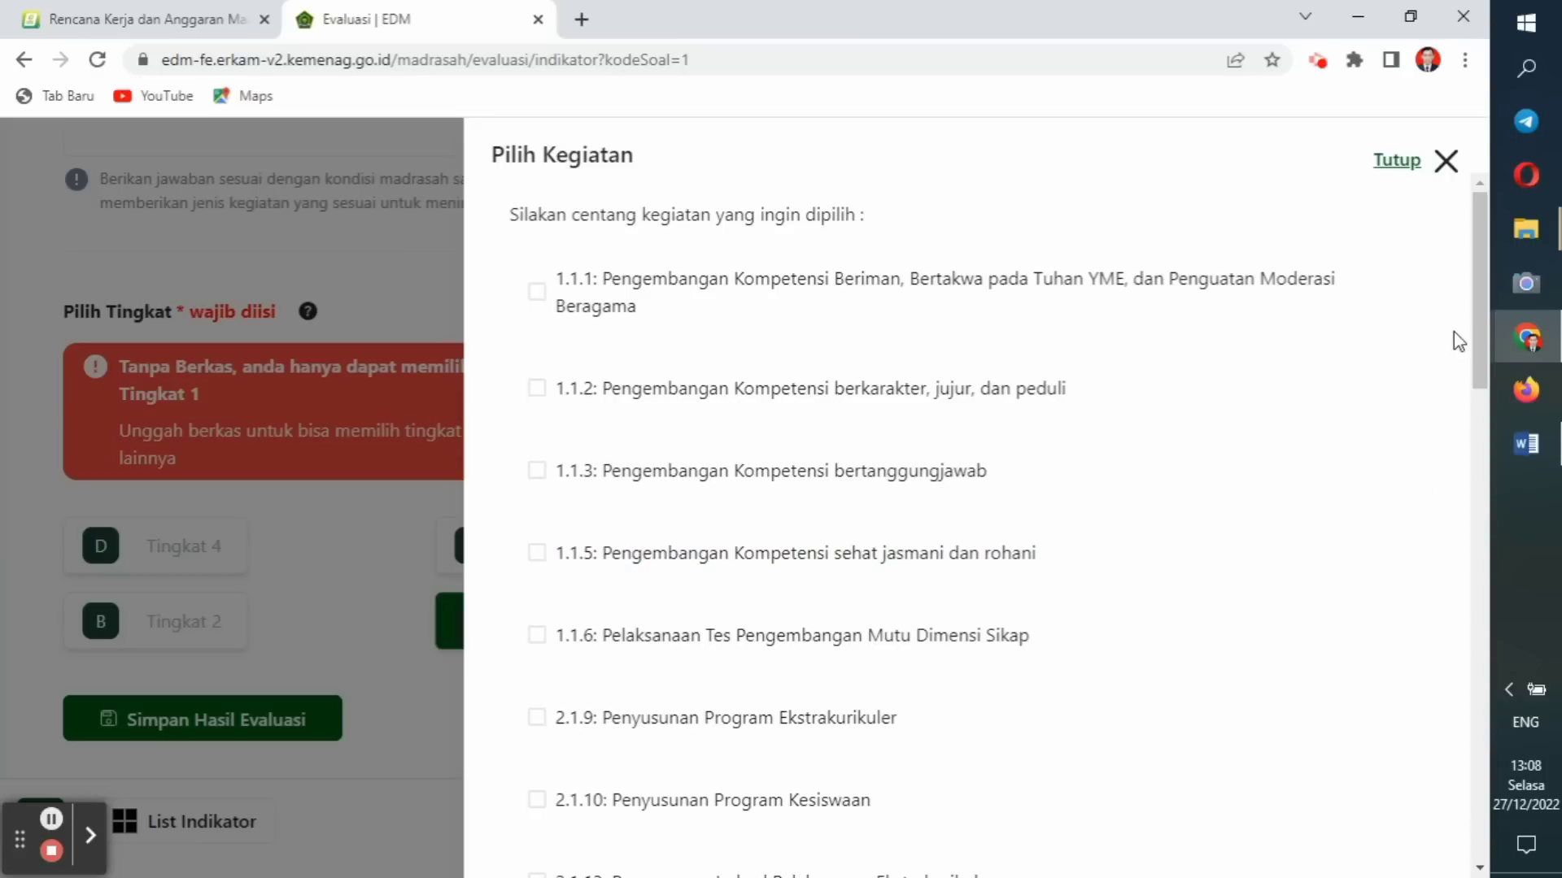
{"action": "left_click_drag", "start_coordinate": [1478, 321], "coordinate": [1385, 652]}
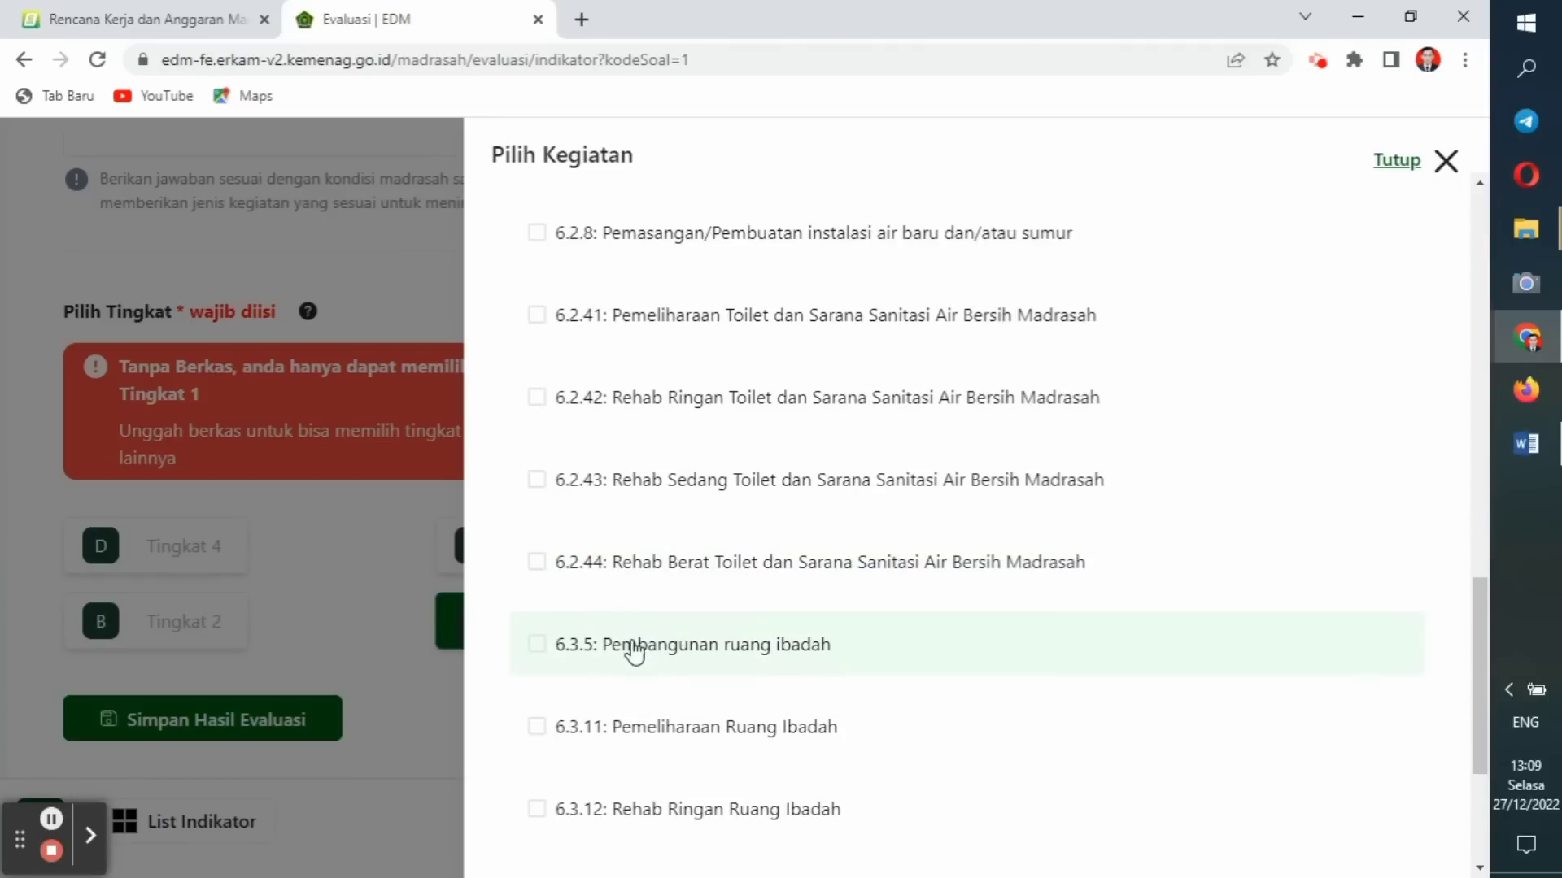
{"action": "left_click", "coordinate": [539, 646]}
{"action": "left_click", "coordinate": [537, 567]}
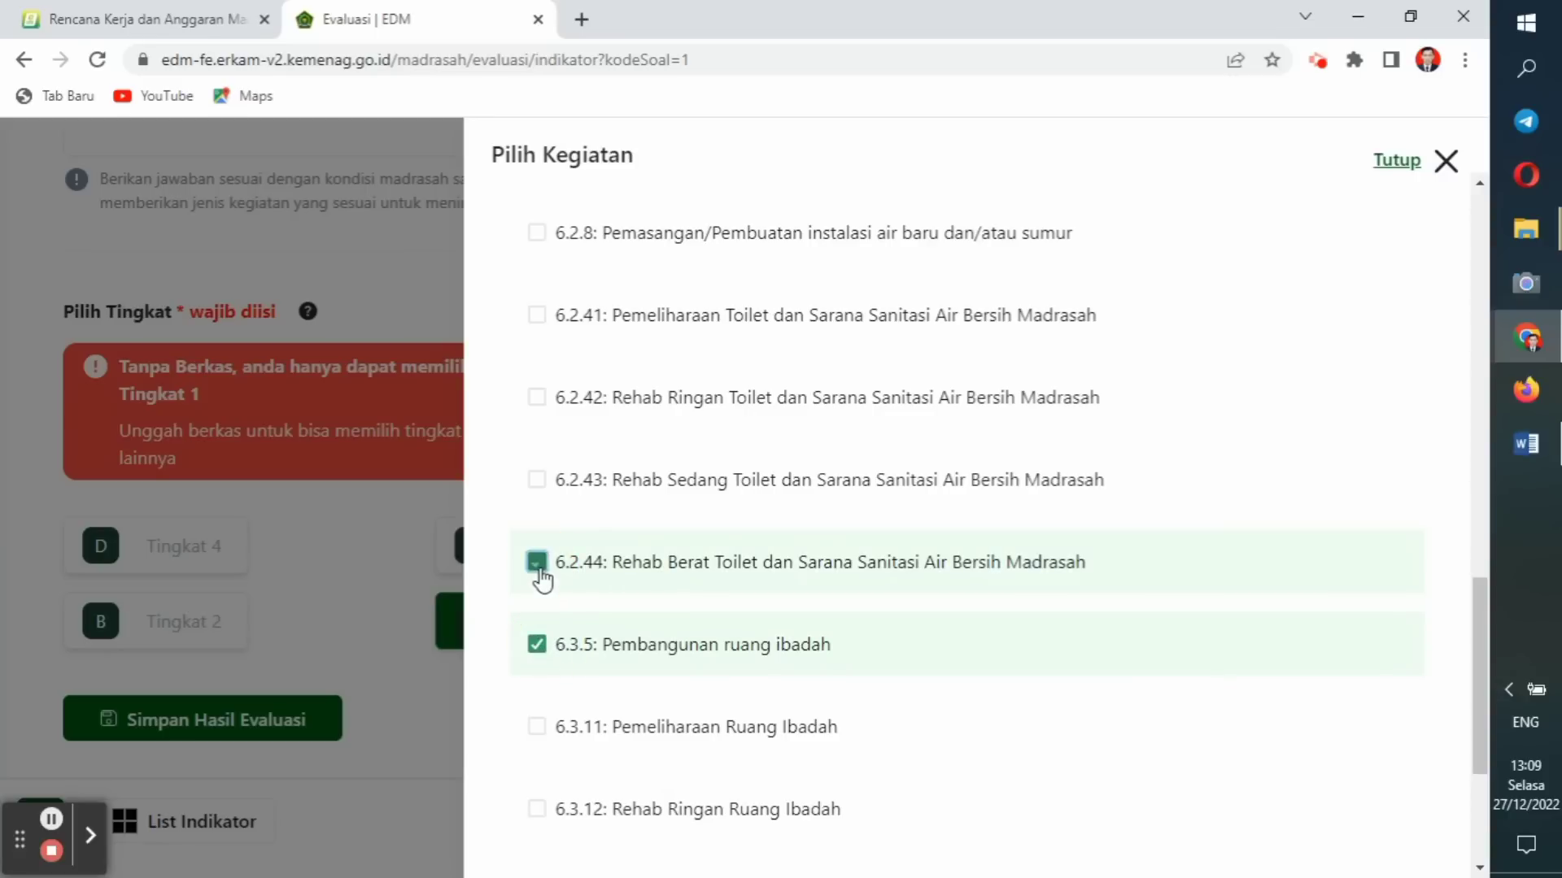
{"action": "left_click_drag", "start_coordinate": [1481, 654], "coordinate": [1481, 787]}
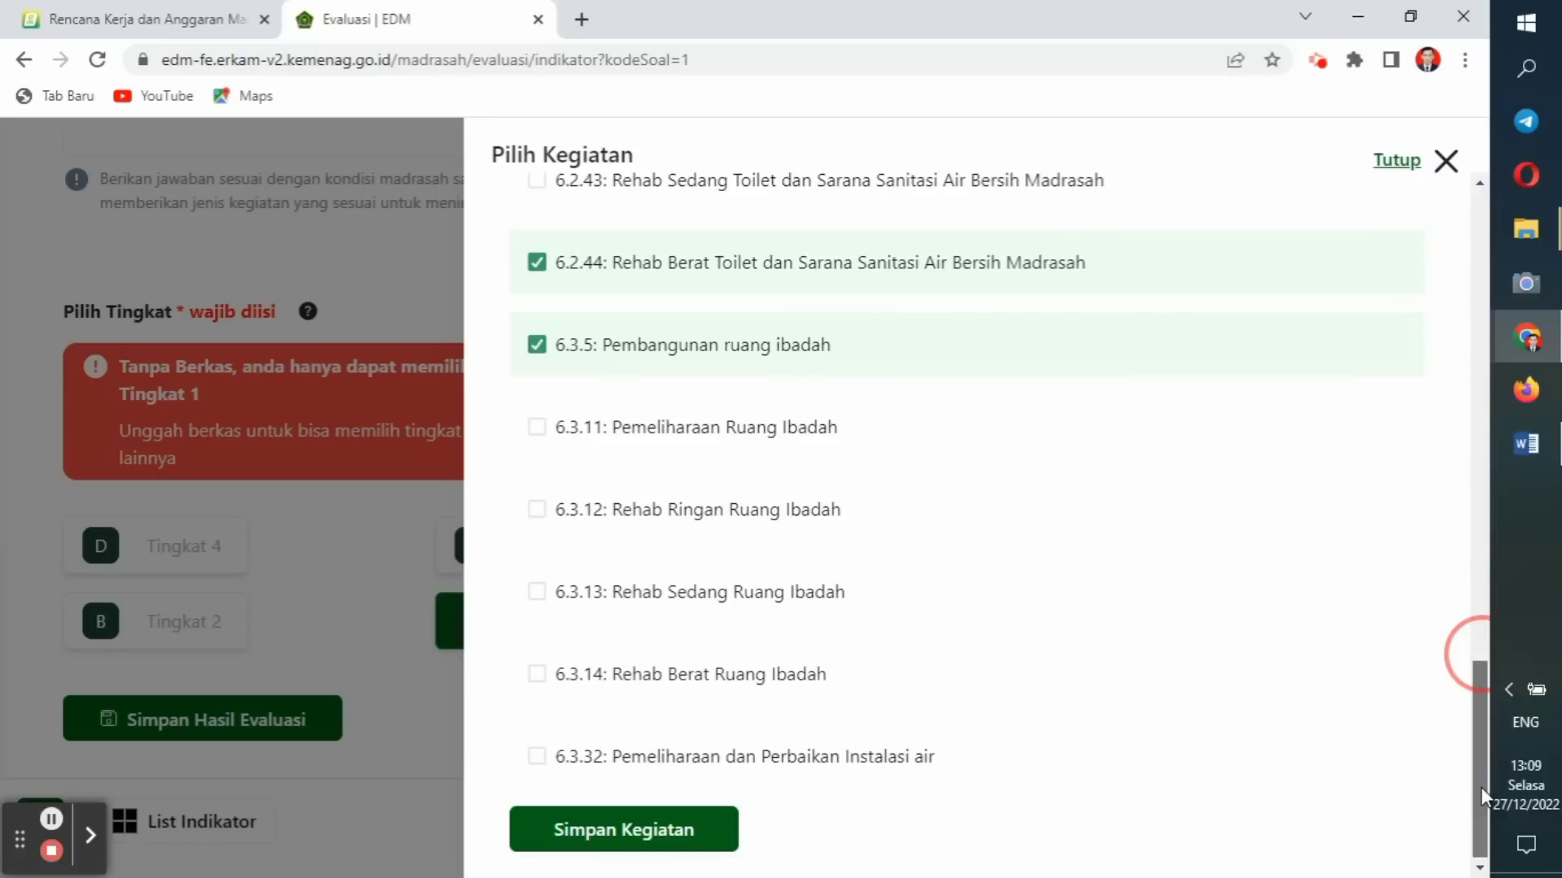
{"action": "left_click", "coordinate": [683, 837]}
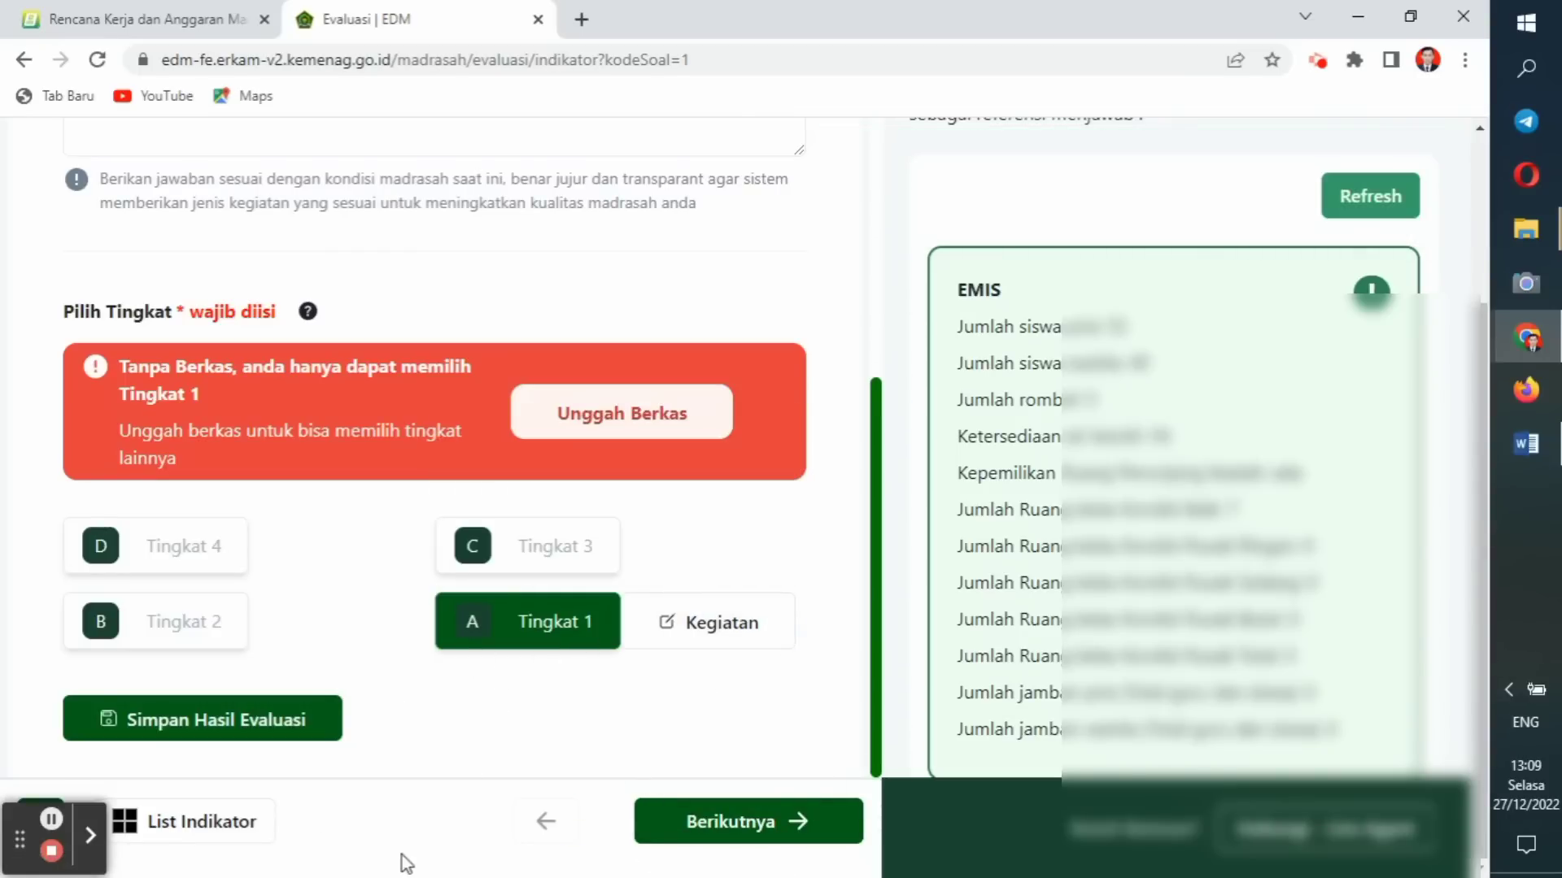
{"action": "left_click", "coordinate": [253, 735]}
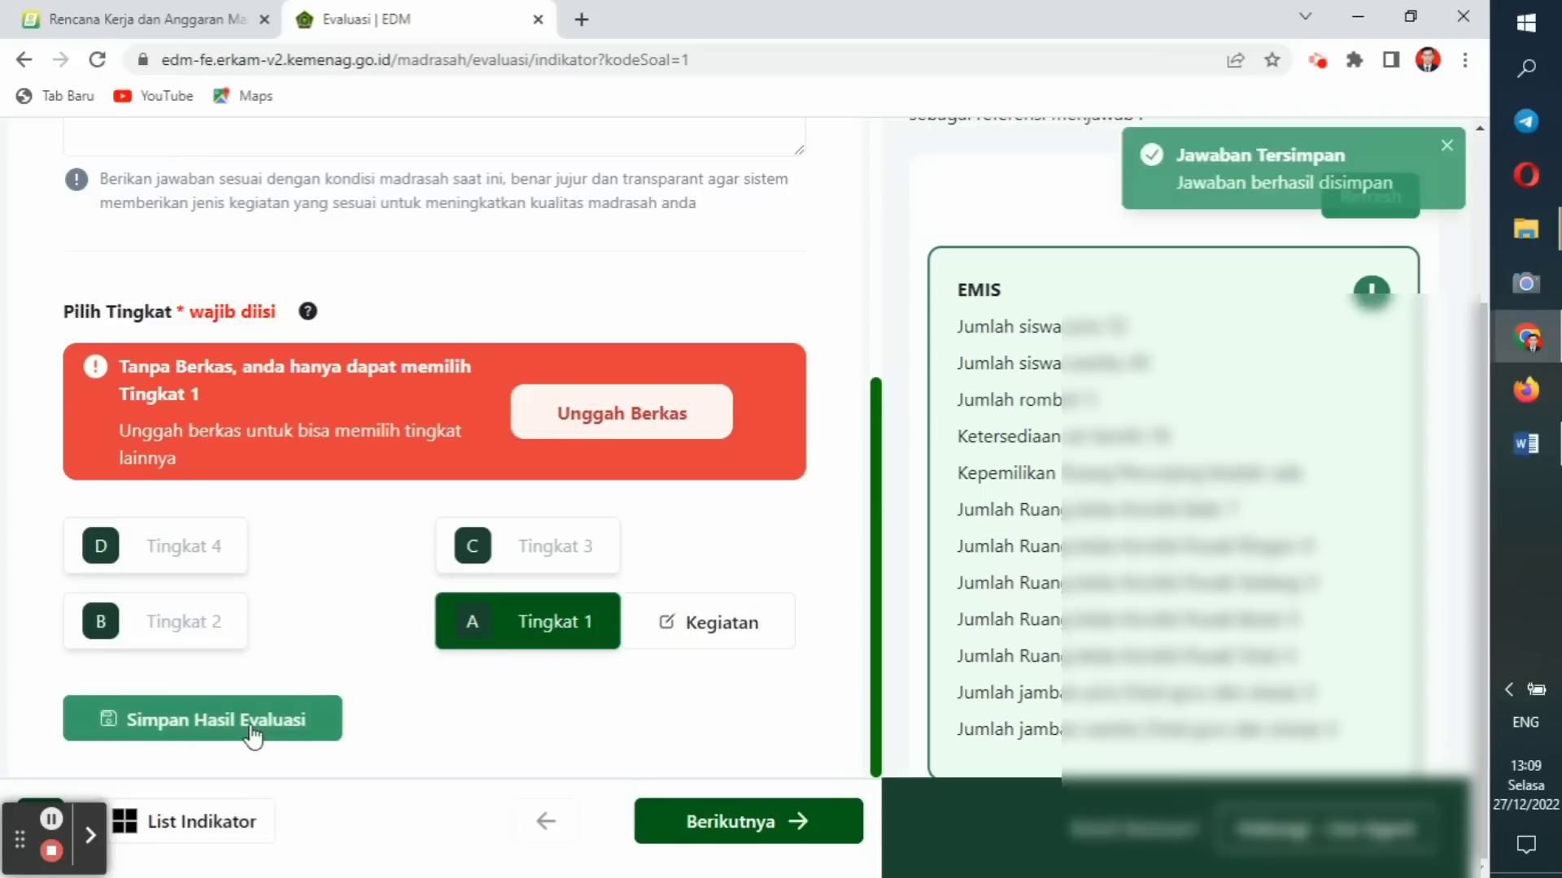
{"action": "left_click", "coordinate": [706, 823]}
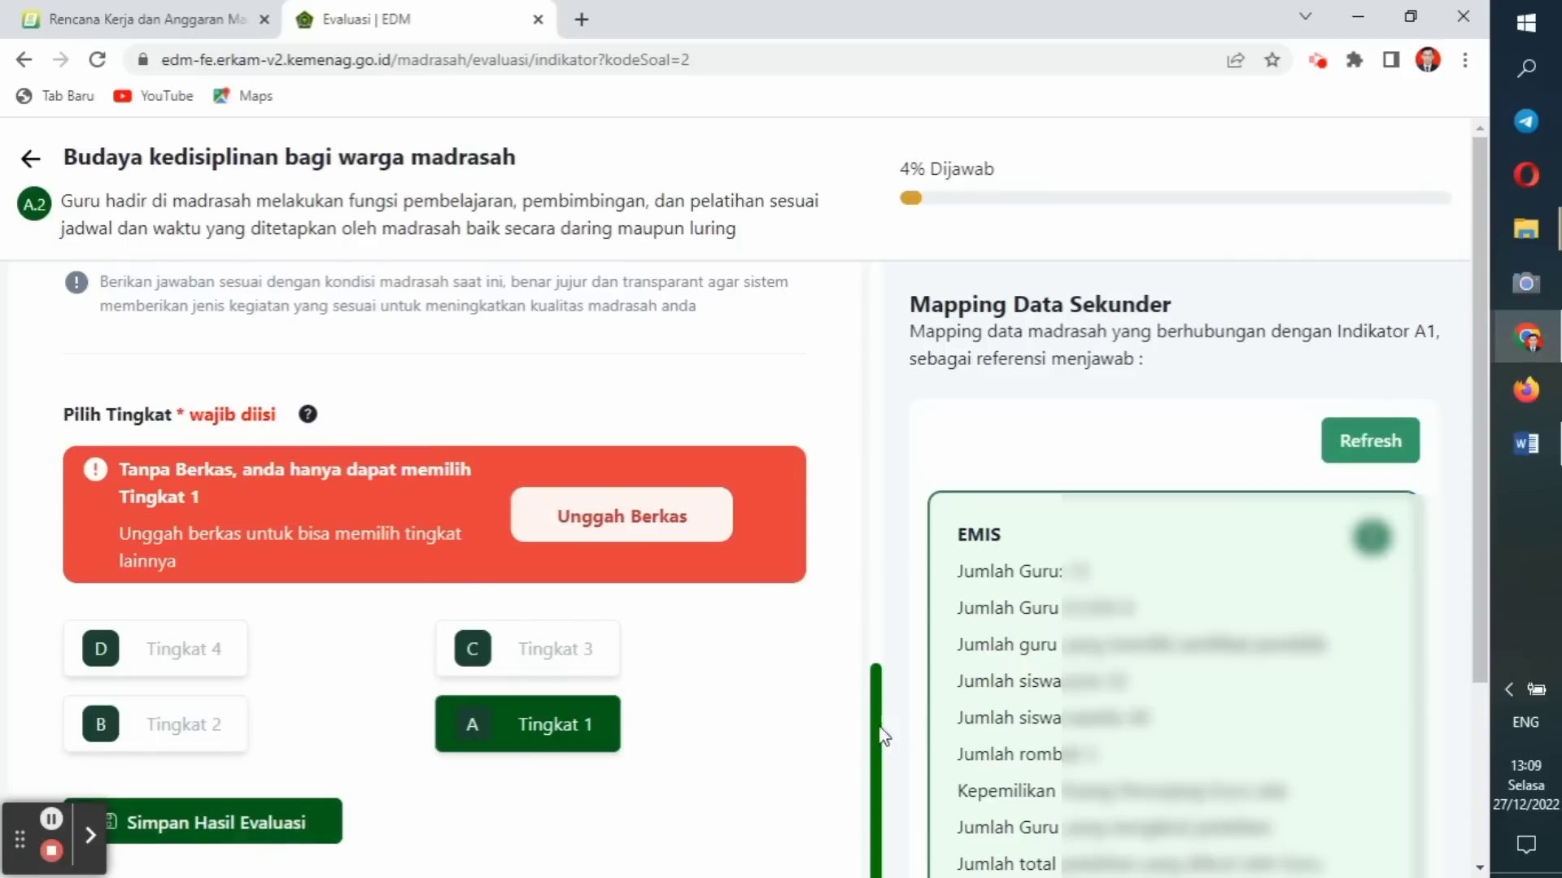
{"action": "left_click_drag", "start_coordinate": [875, 728], "coordinate": [855, 837]}
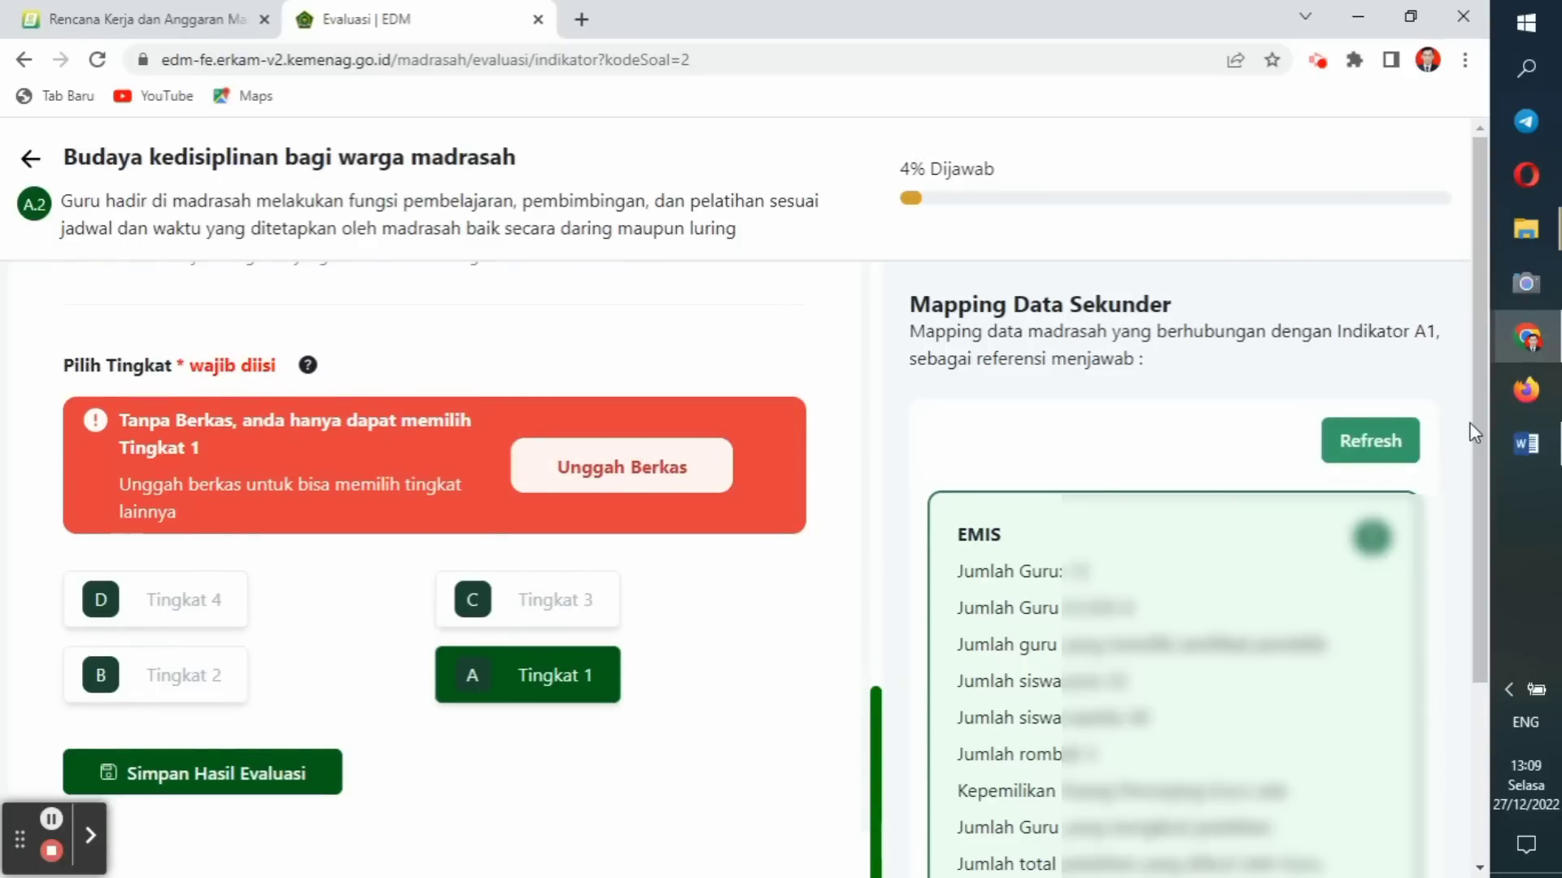
{"action": "scroll", "coordinate": [1476, 428], "scroll_direction": "down", "scroll_amount": 3}
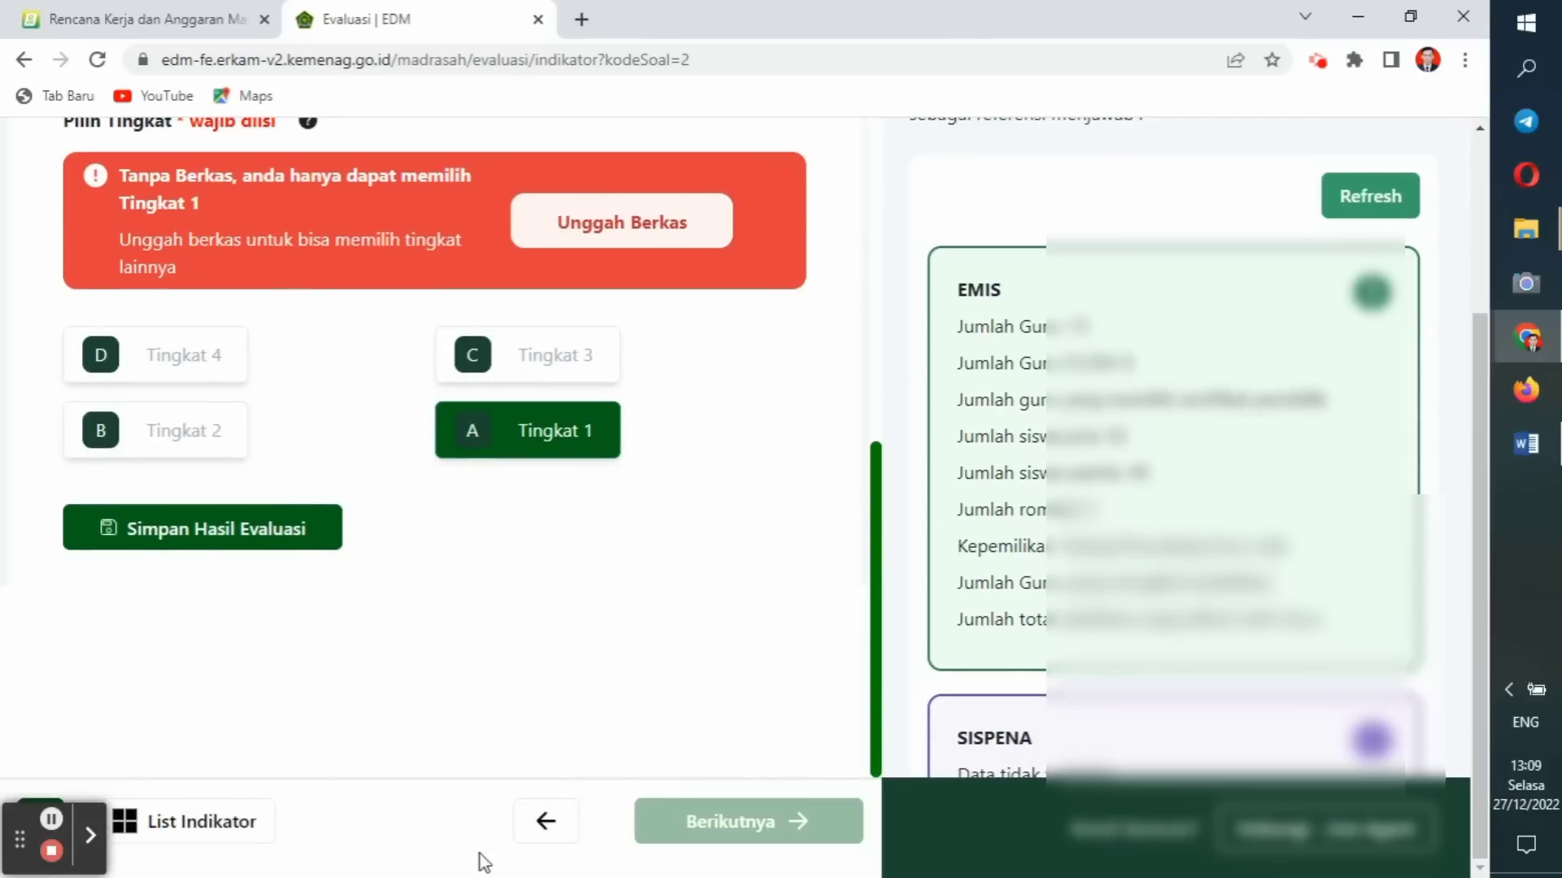
{"action": "left_click", "coordinate": [548, 823]}
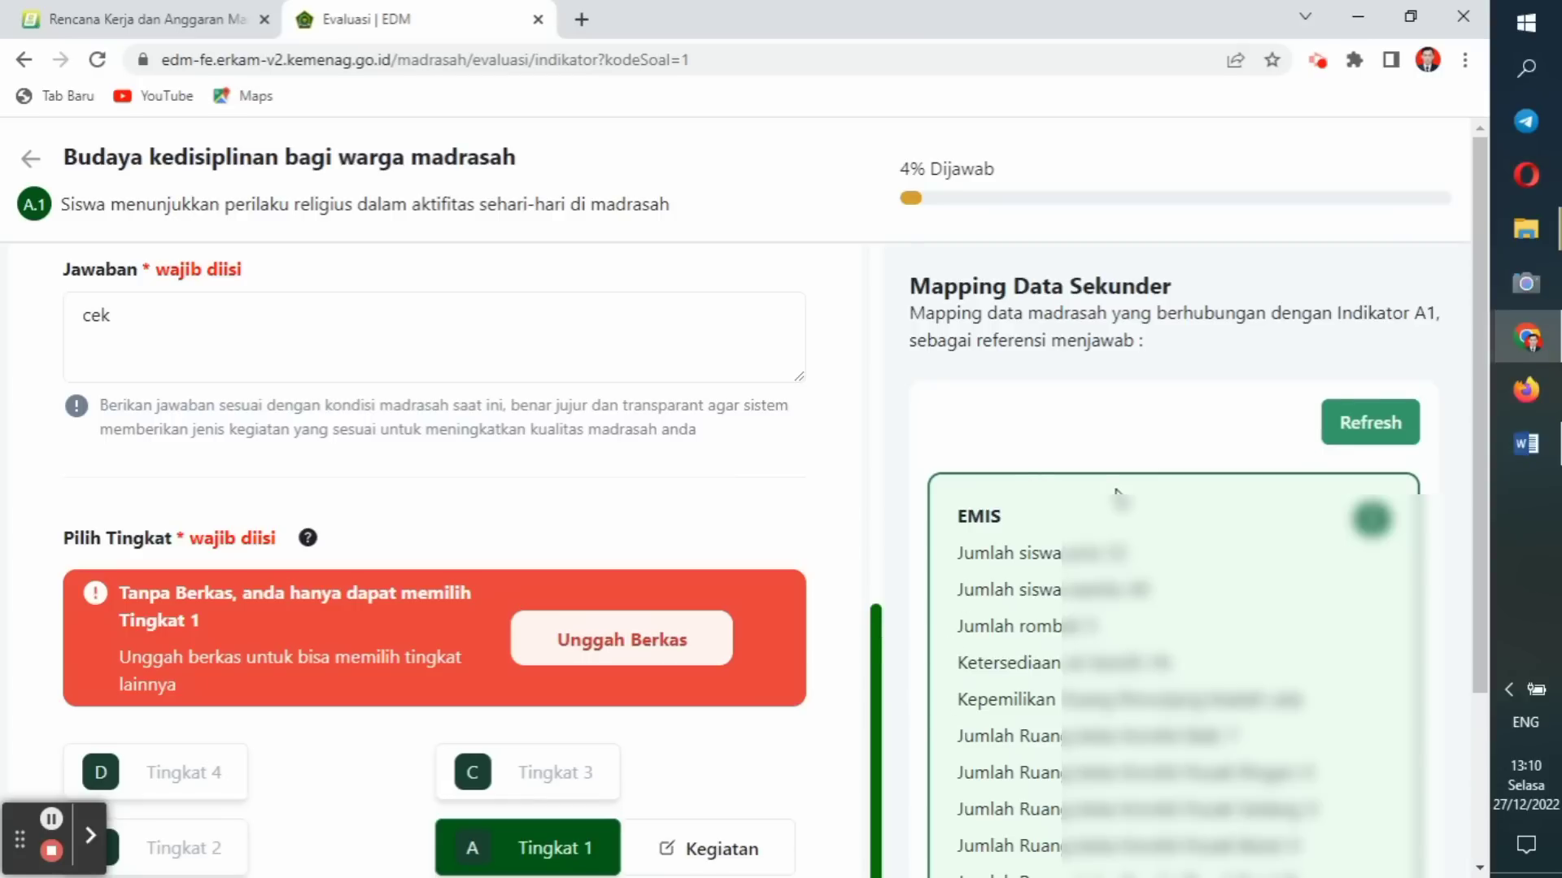
Scroll to the bottom of the A1 page and advance to indicator A2.
{"action": "left_click_drag", "start_coordinate": [1478, 293], "coordinate": [1462, 468]}
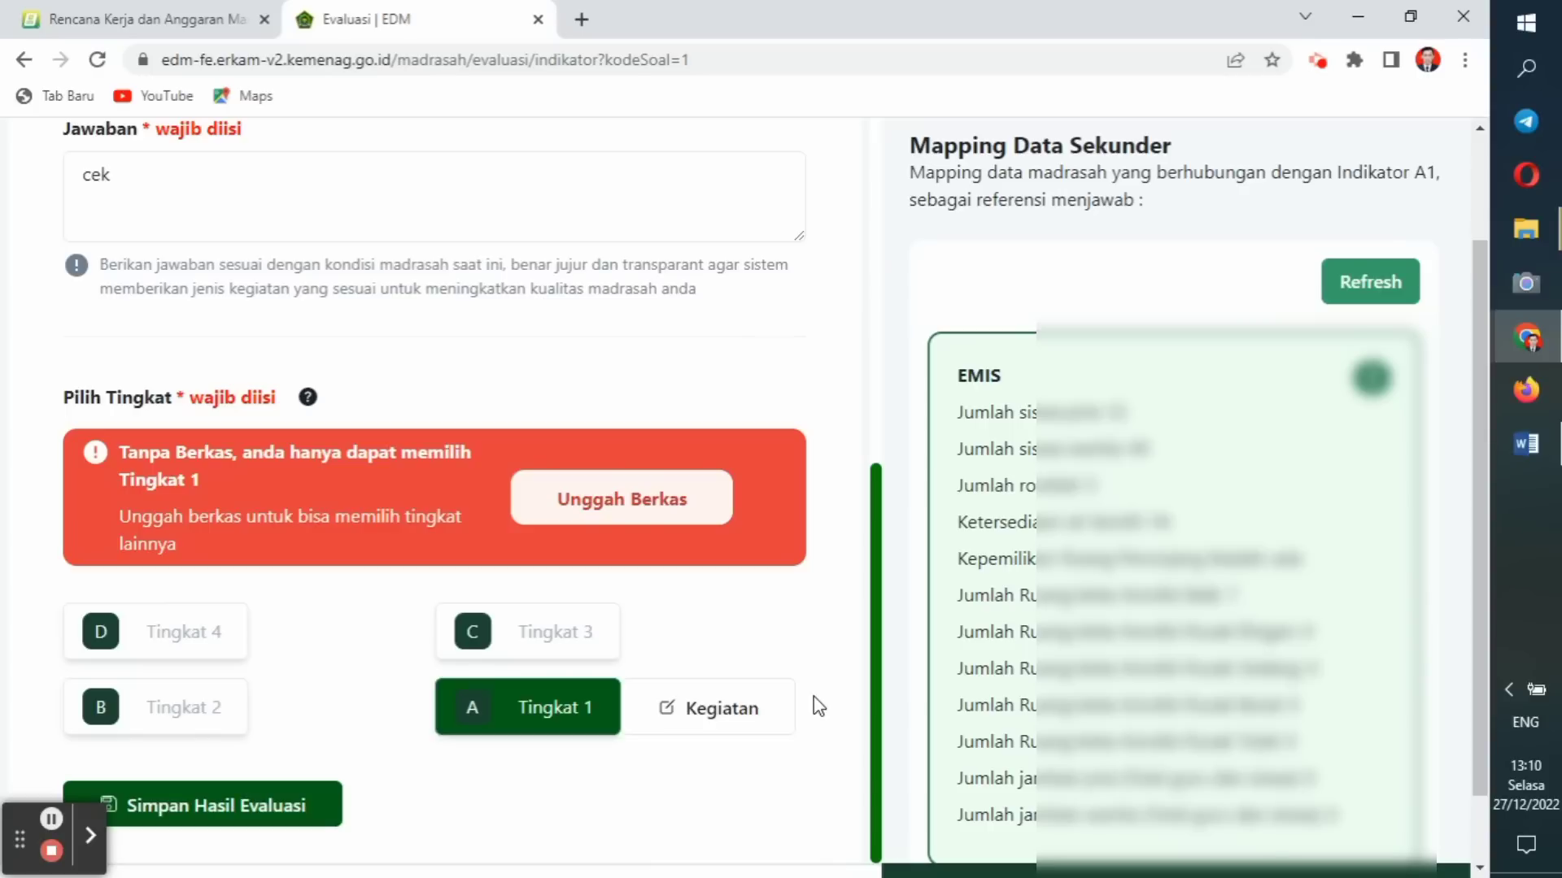
{"action": "left_click_drag", "start_coordinate": [1478, 461], "coordinate": [1481, 569]}
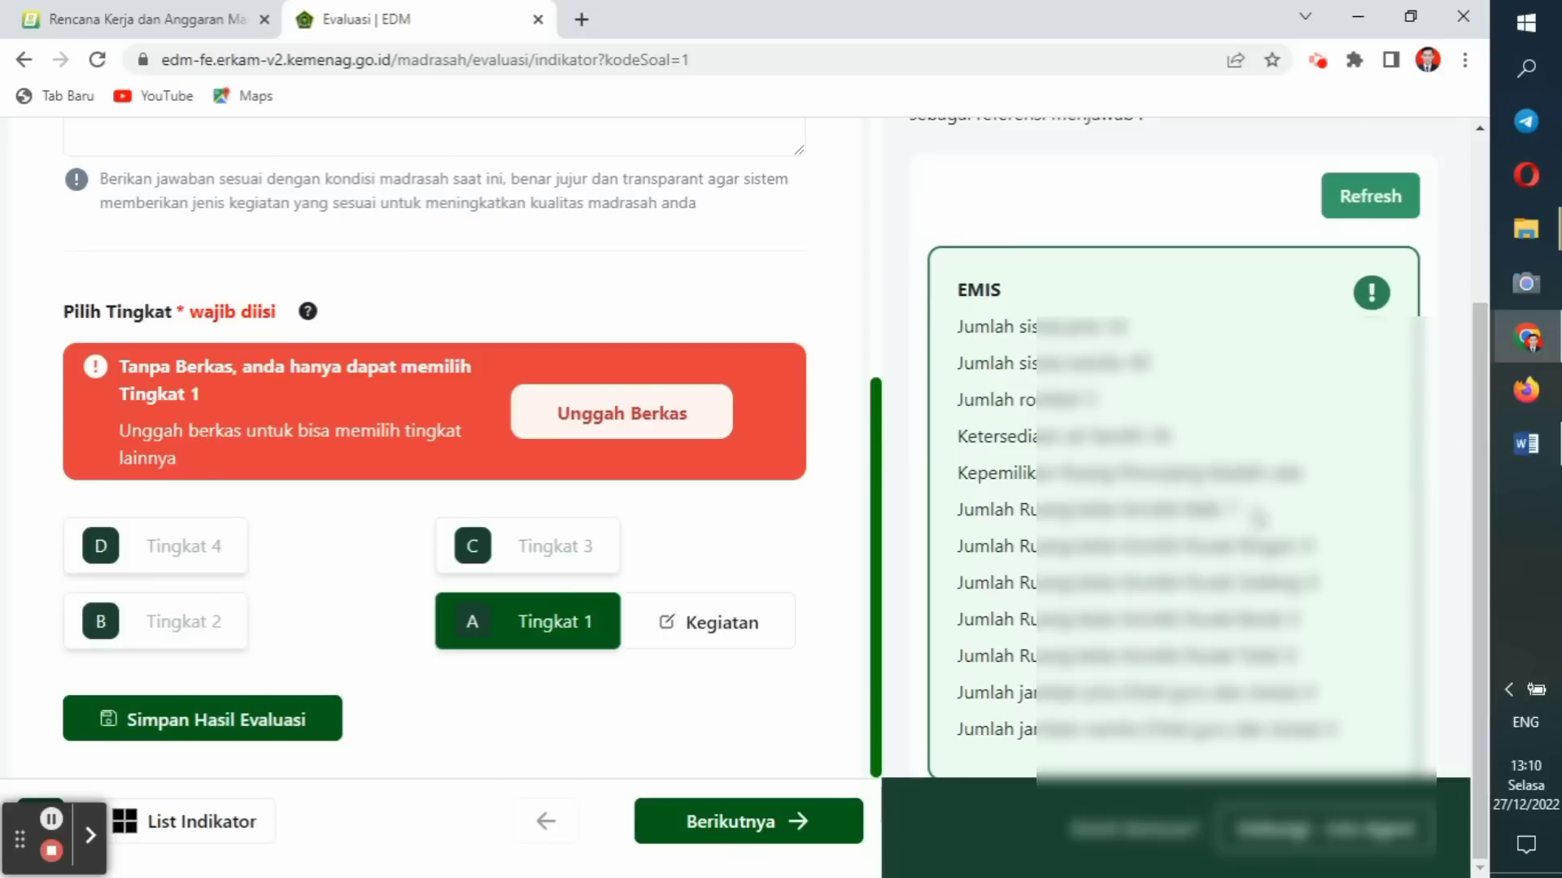
{"action": "left_click", "coordinate": [795, 820]}
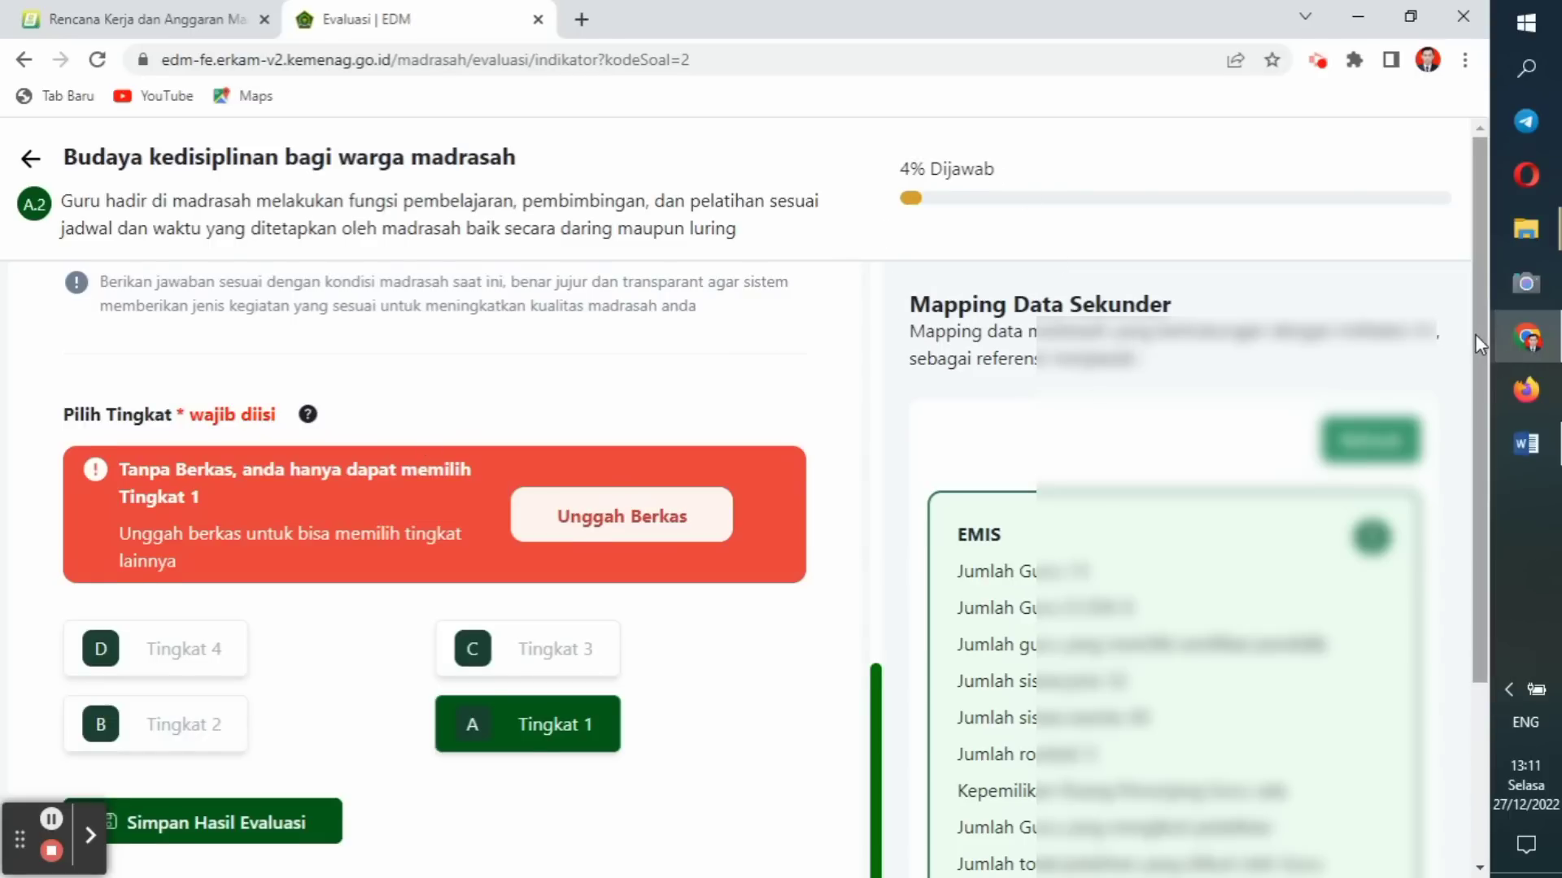
Choose Tingkat 1 for indicator A2 and try saving the evaluation.
{"action": "left_click_drag", "start_coordinate": [1476, 334], "coordinate": [1459, 514]}
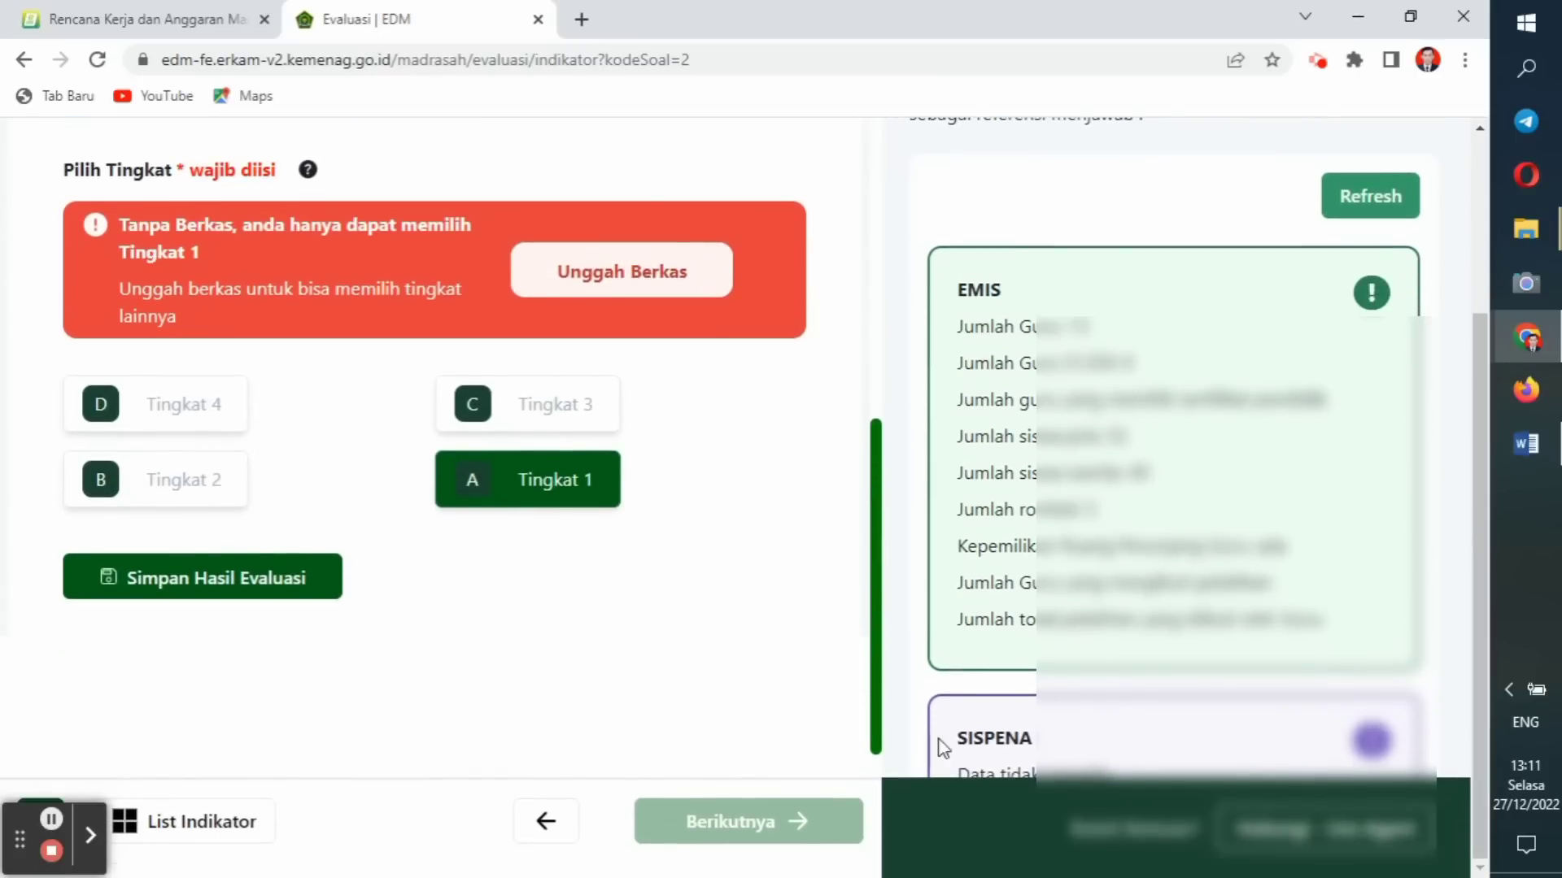
{"action": "left_click_drag", "start_coordinate": [1476, 497], "coordinate": [1464, 241]}
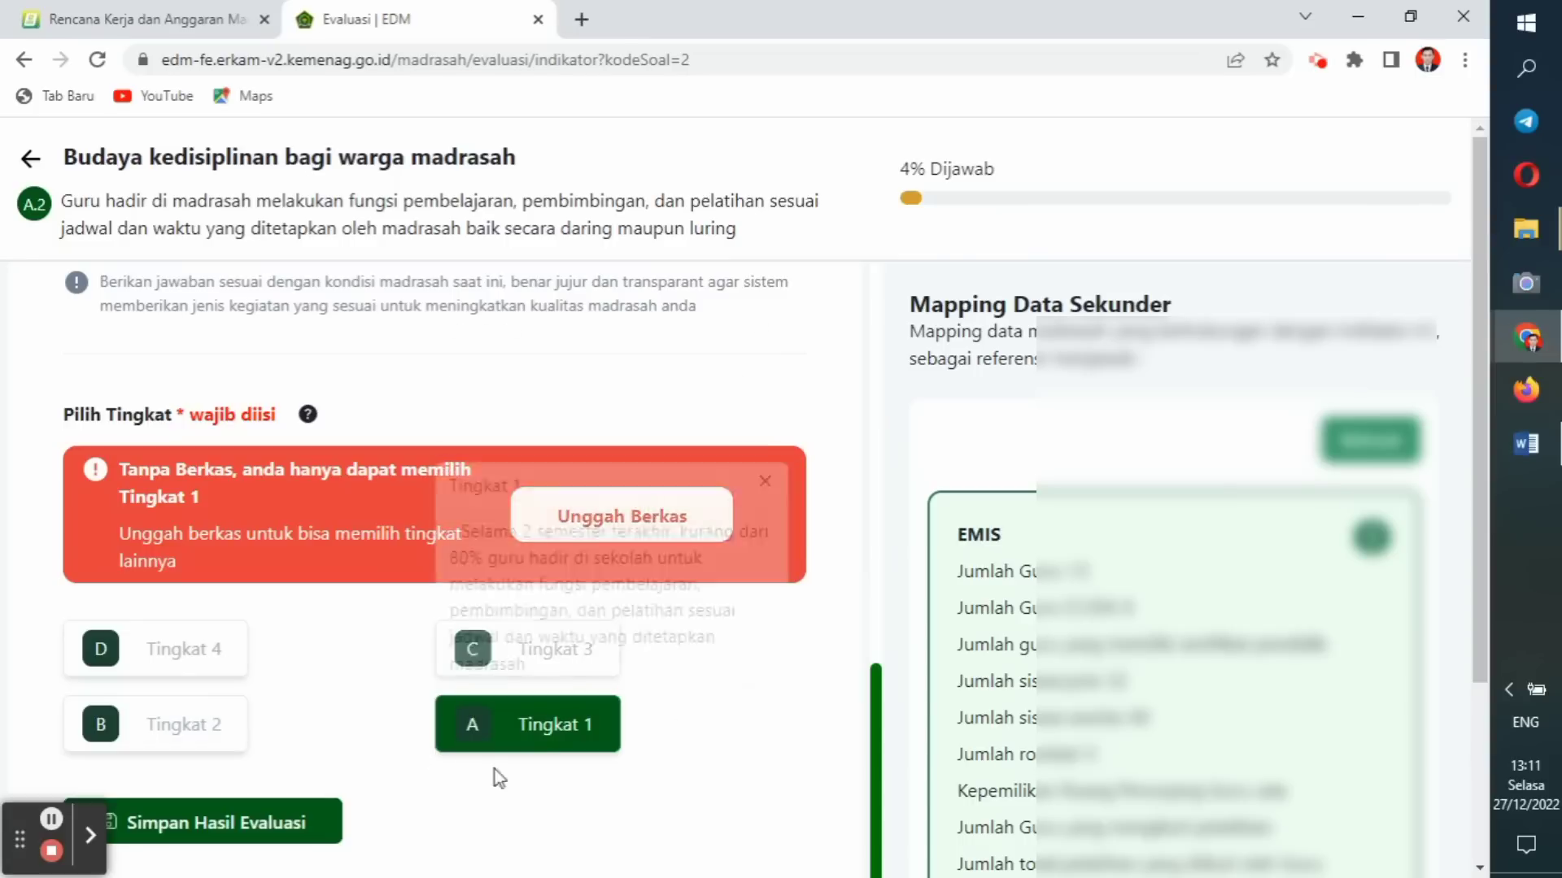
{"action": "mouse_move", "coordinate": [599, 740]}
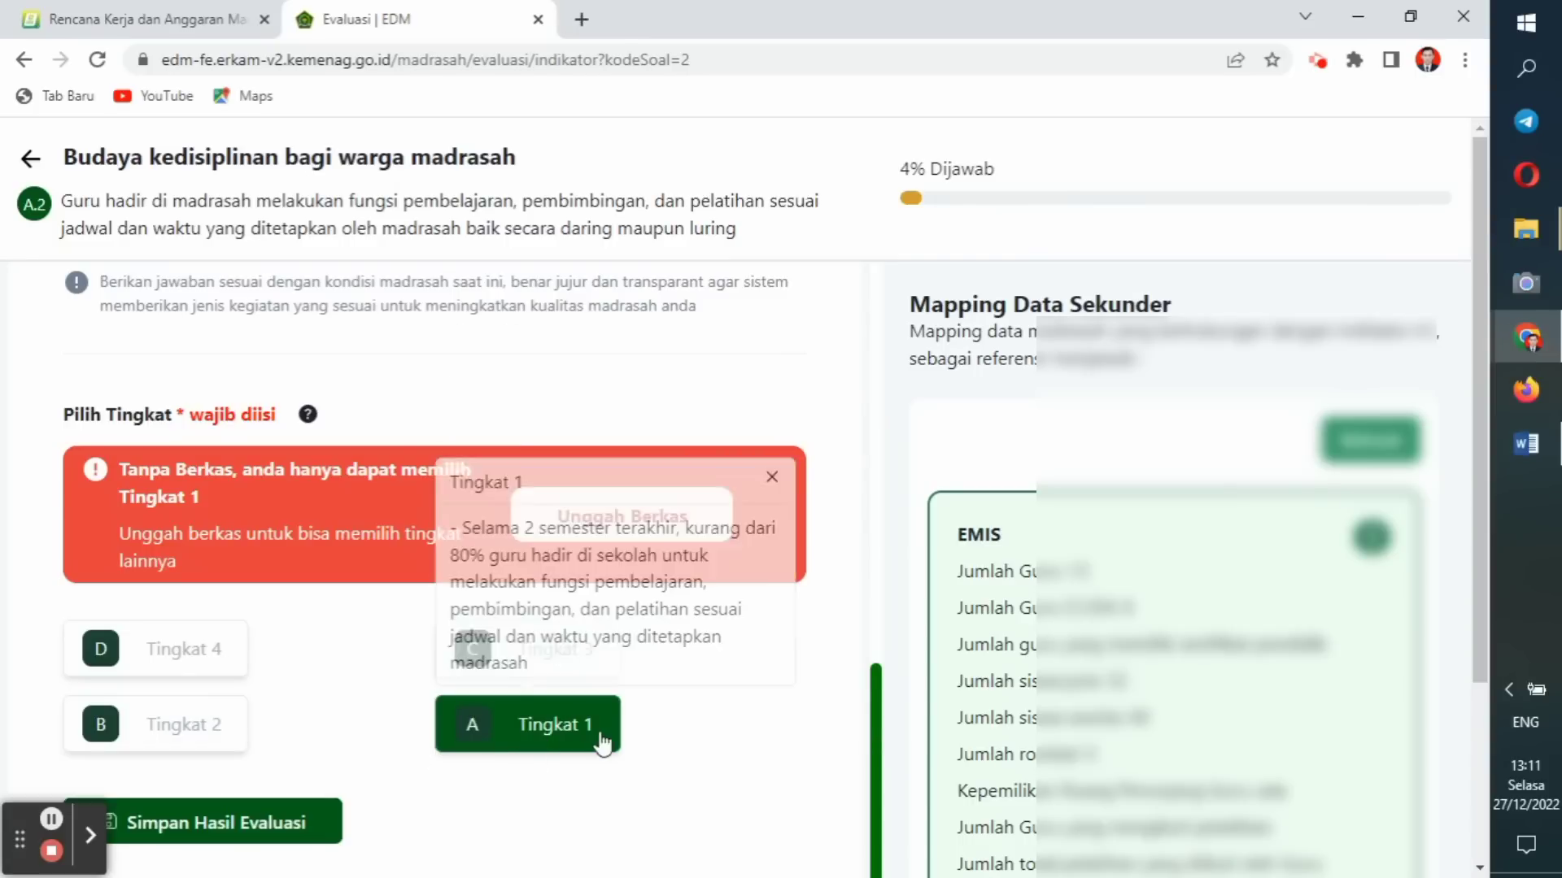
{"action": "left_click", "coordinate": [539, 736]}
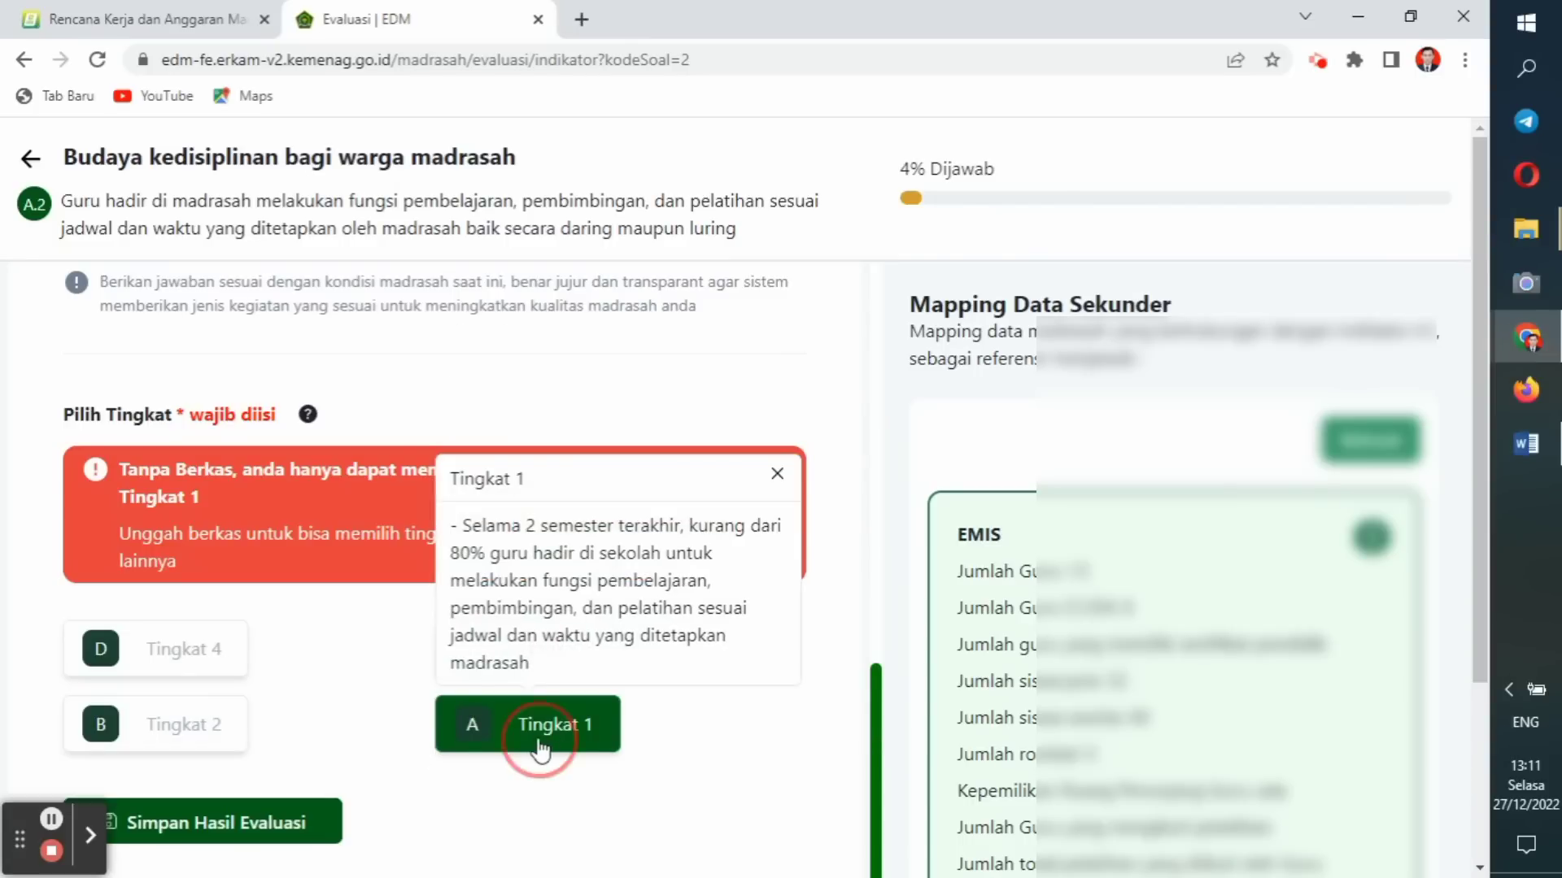
{"action": "left_click", "coordinate": [292, 838]}
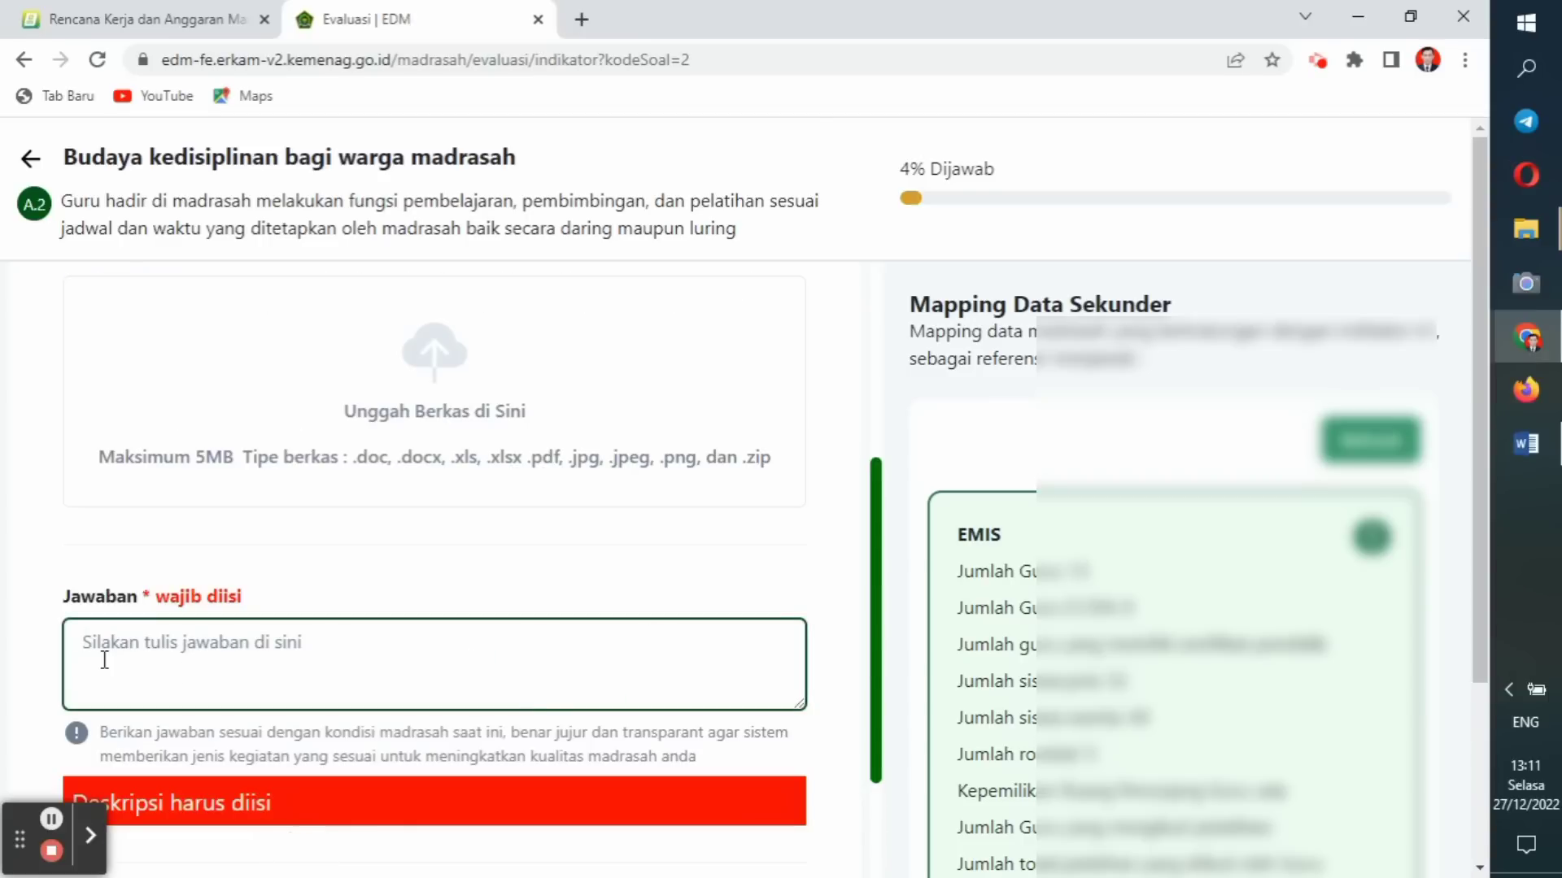
Enter 'testing' as the A2 answer and save it at Tingkat 1.
{"action": "type", "text": "tes"}
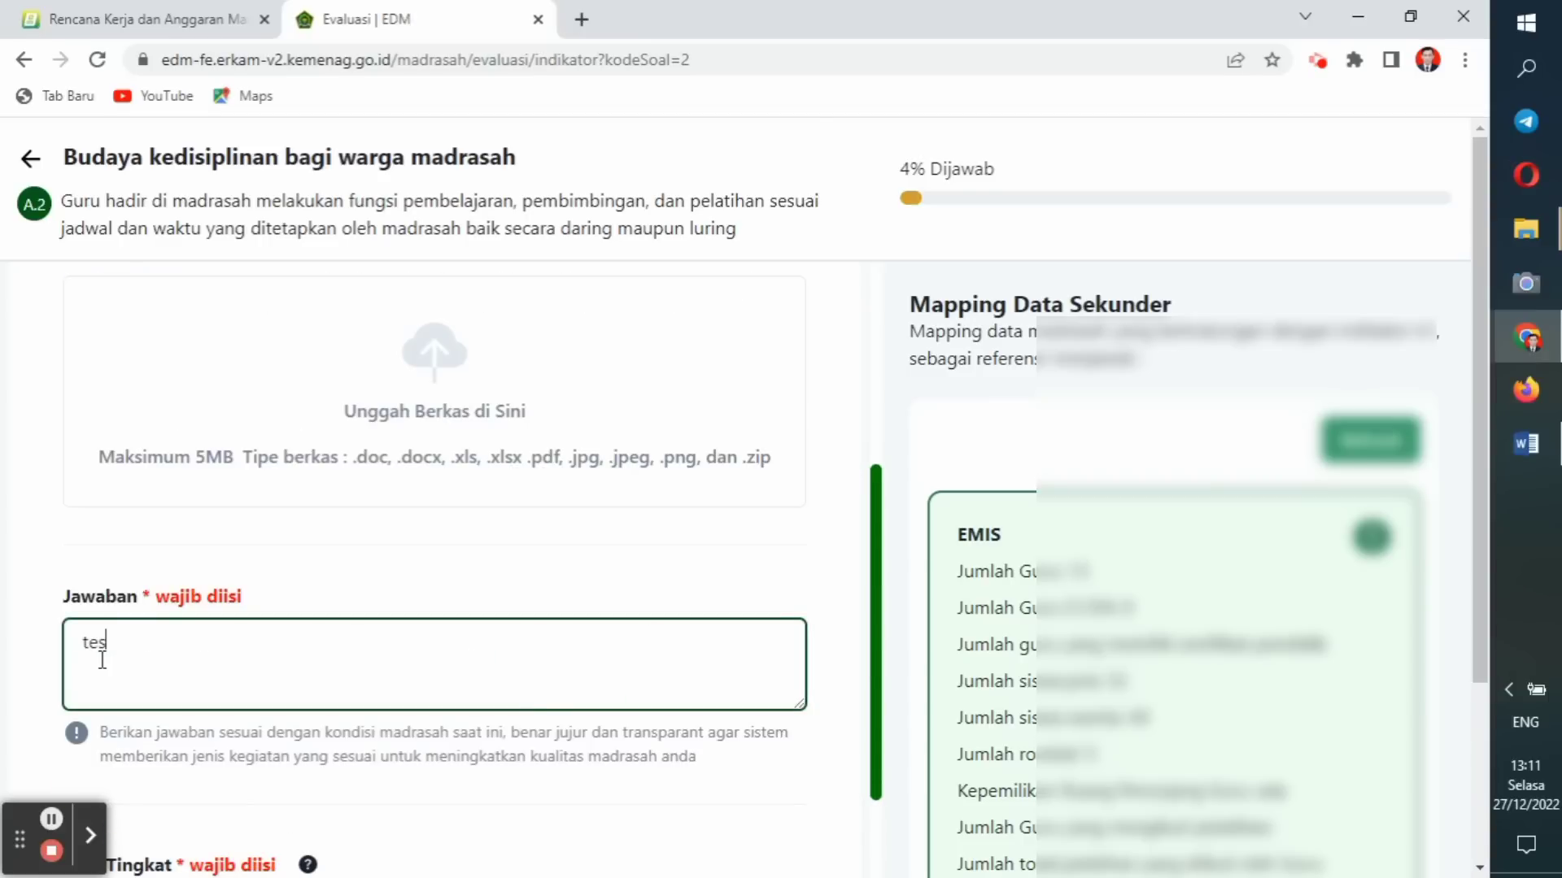
{"action": "type", "text": "ting"}
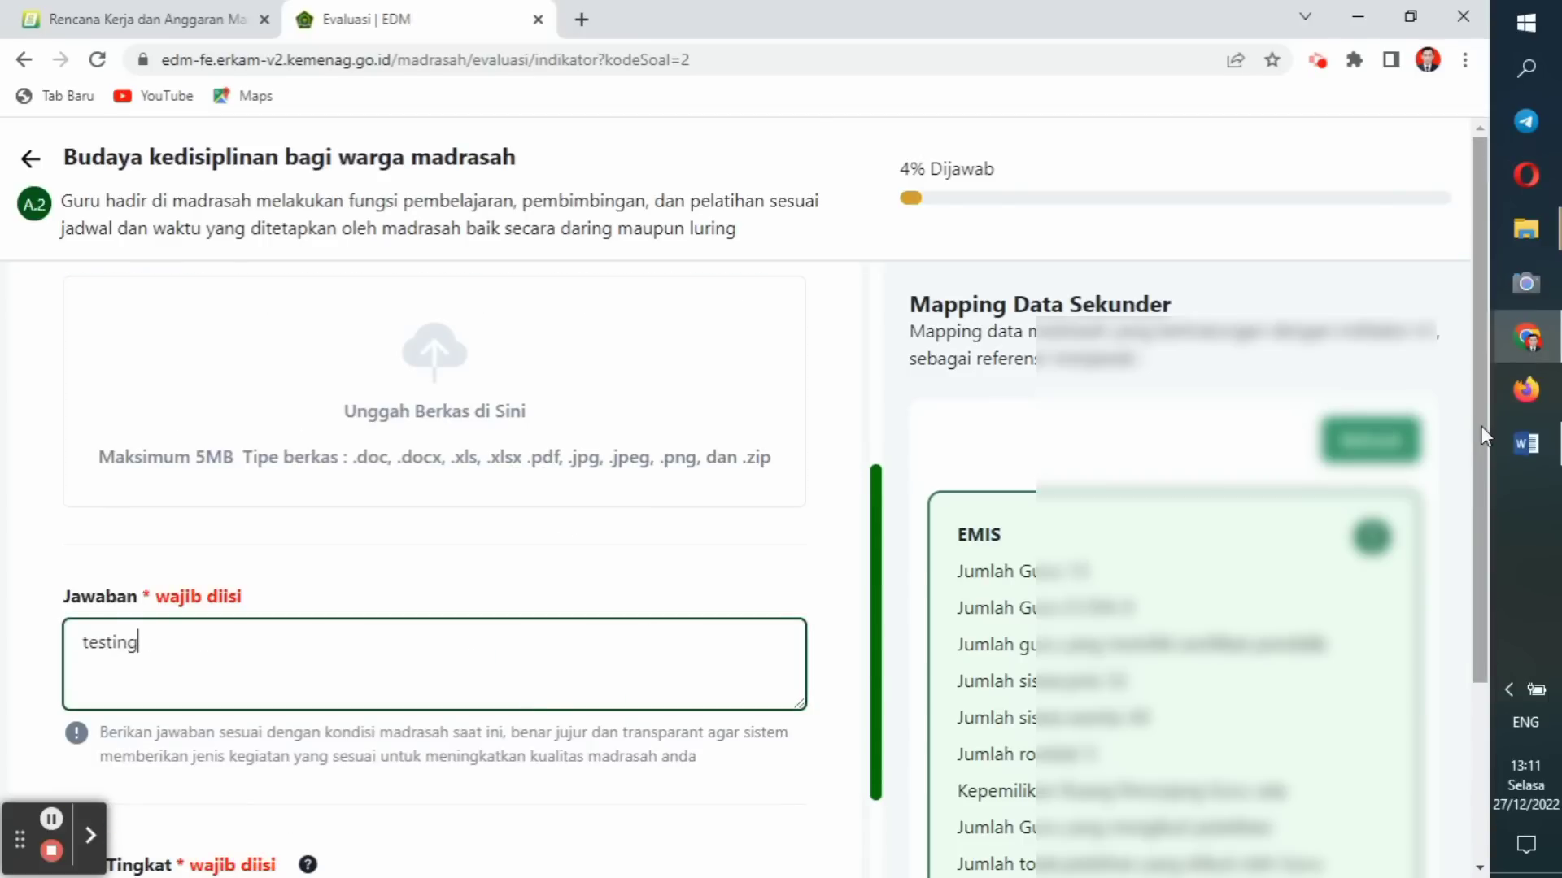
{"action": "left_click_drag", "start_coordinate": [1480, 427], "coordinate": [1464, 677]}
{"action": "left_click_drag", "start_coordinate": [1062, 583], "coordinate": [276, 646]}
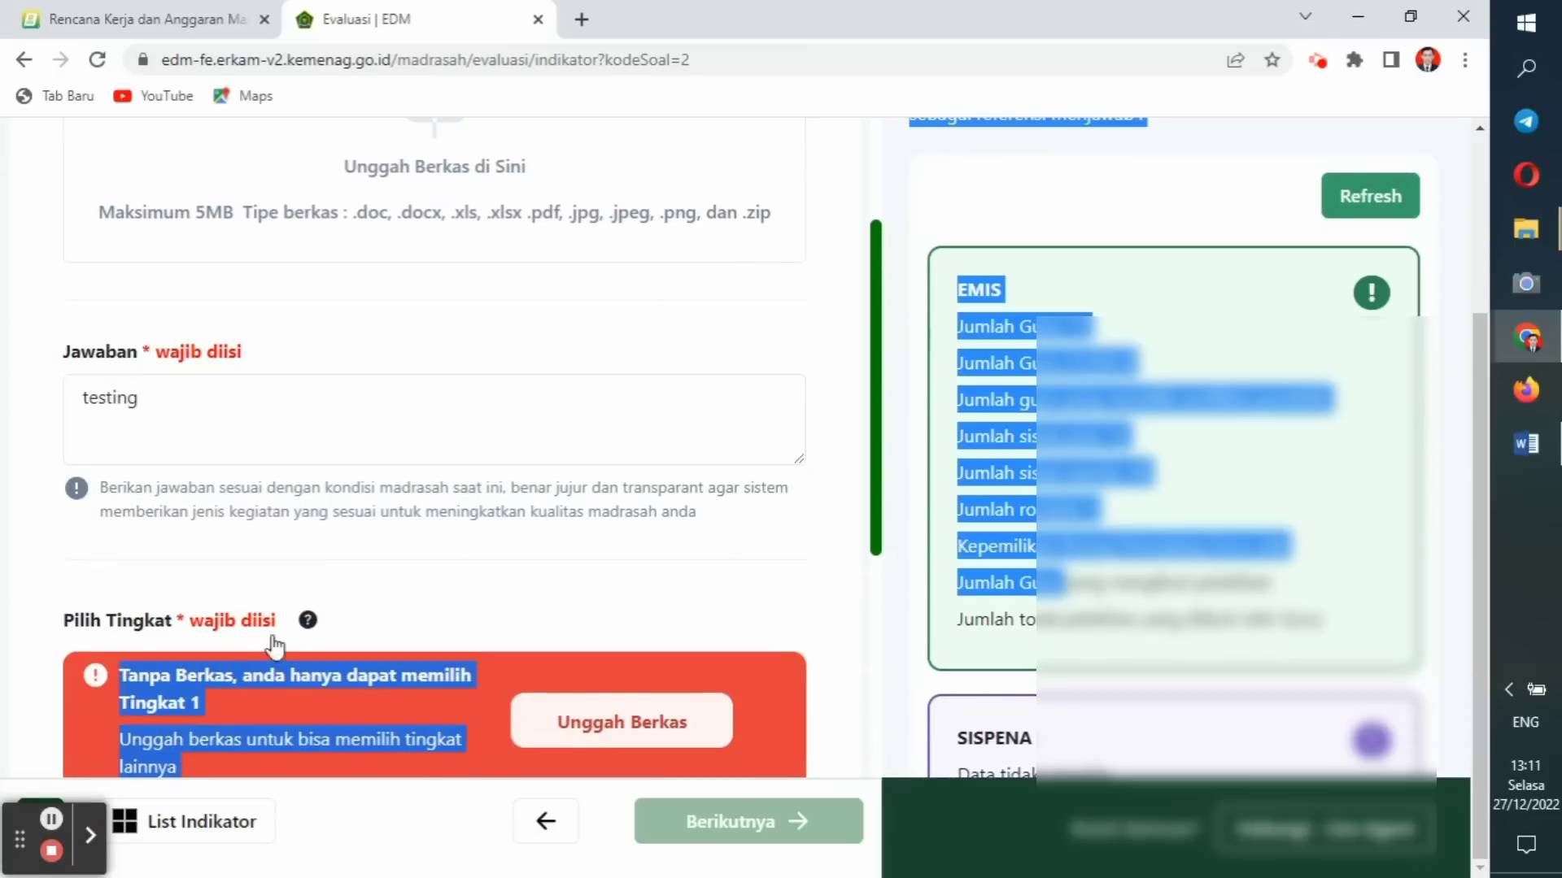
{"action": "left_click", "coordinate": [782, 350]}
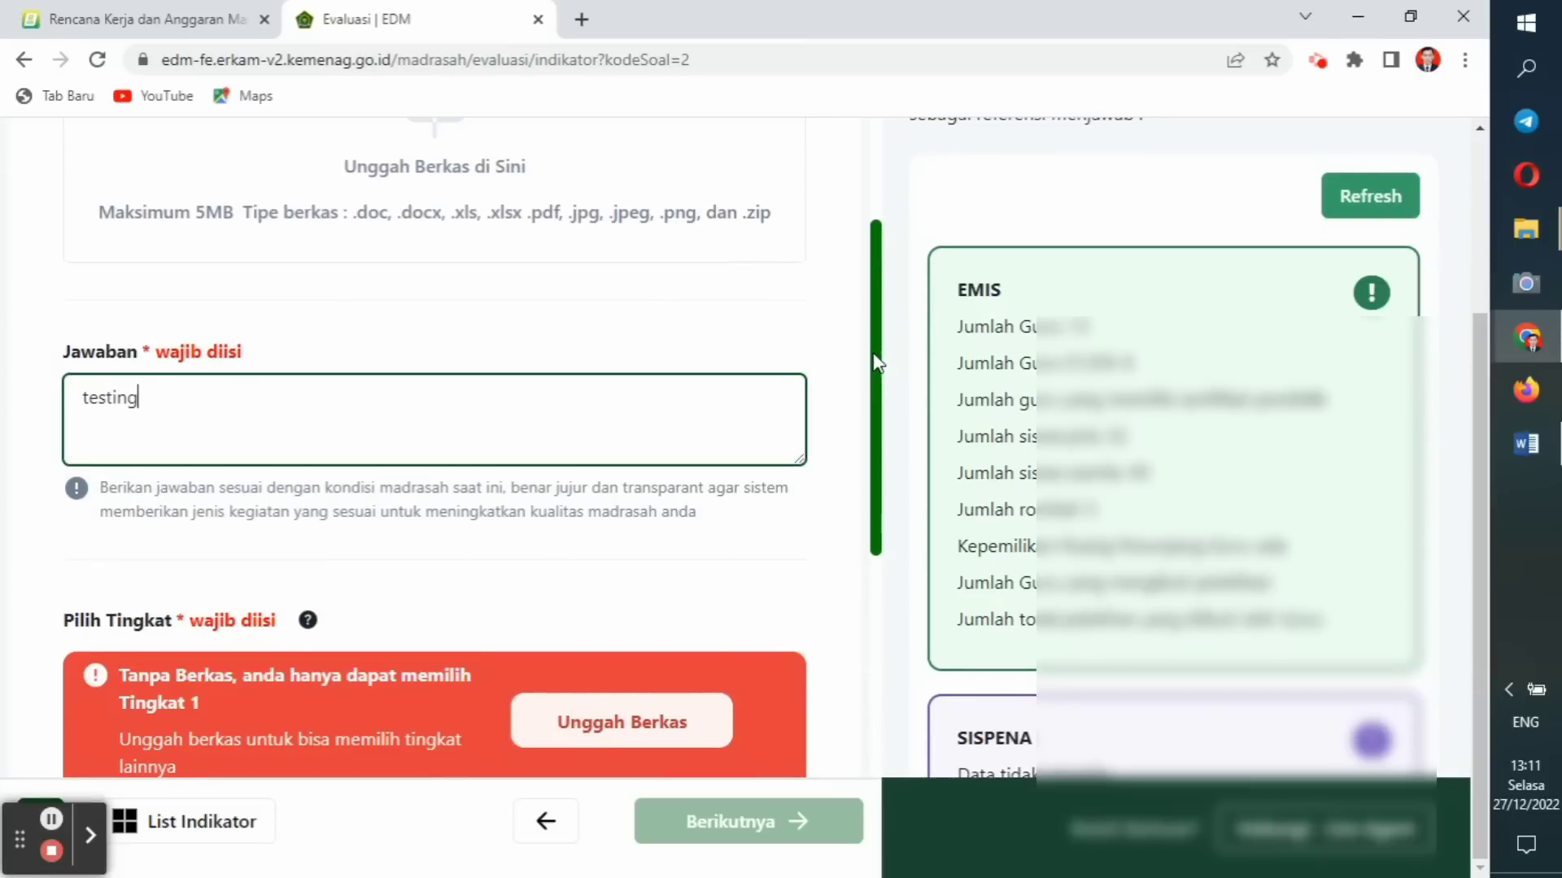
{"action": "left_click_drag", "start_coordinate": [875, 362], "coordinate": [870, 576]}
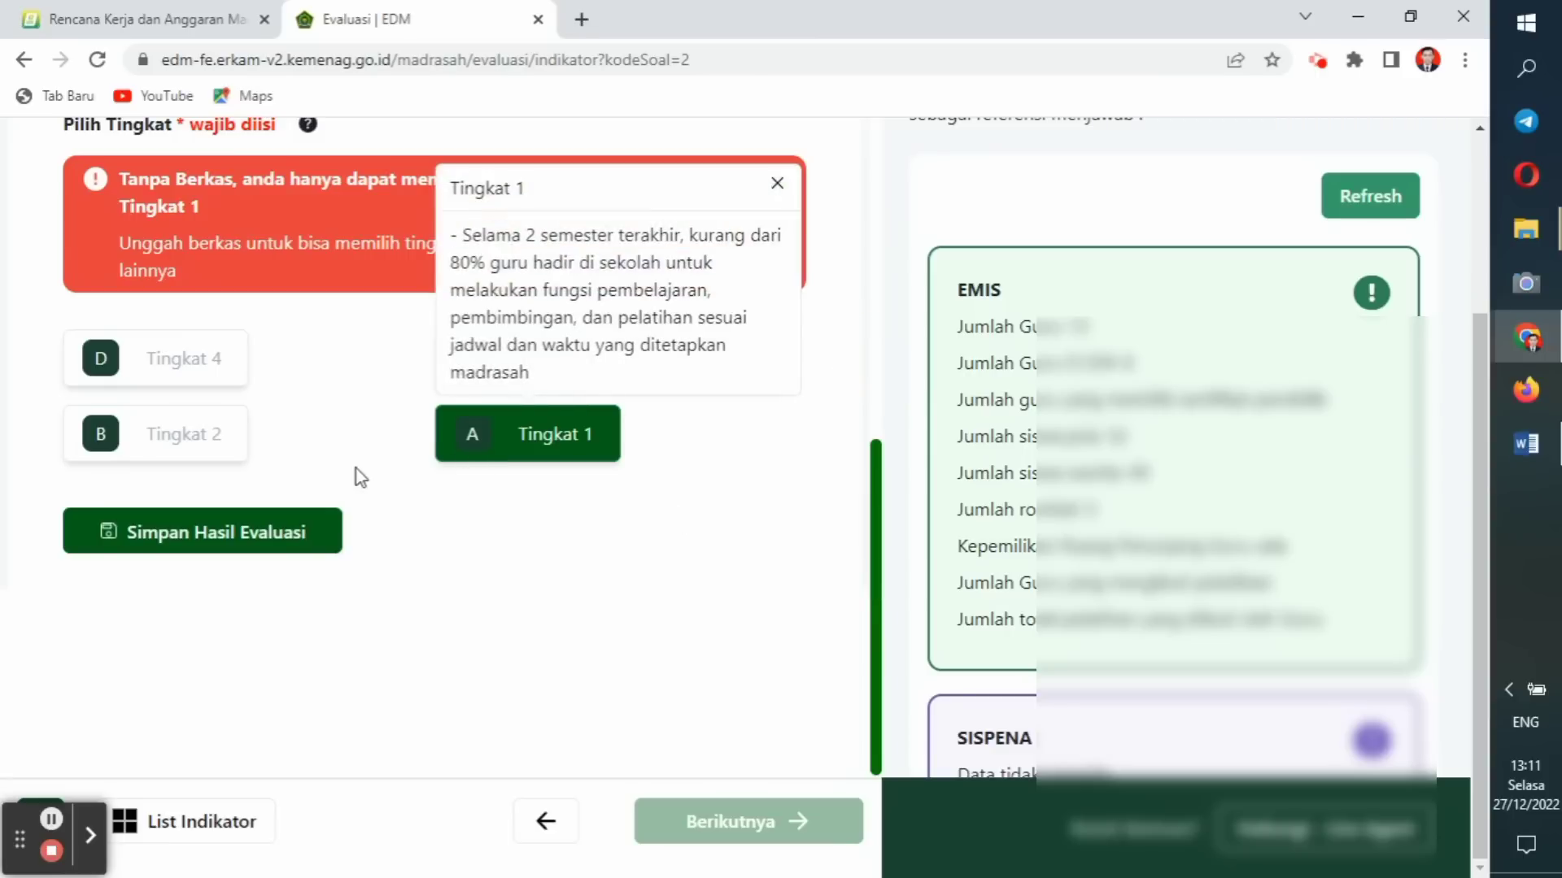
{"action": "left_click", "coordinate": [274, 537]}
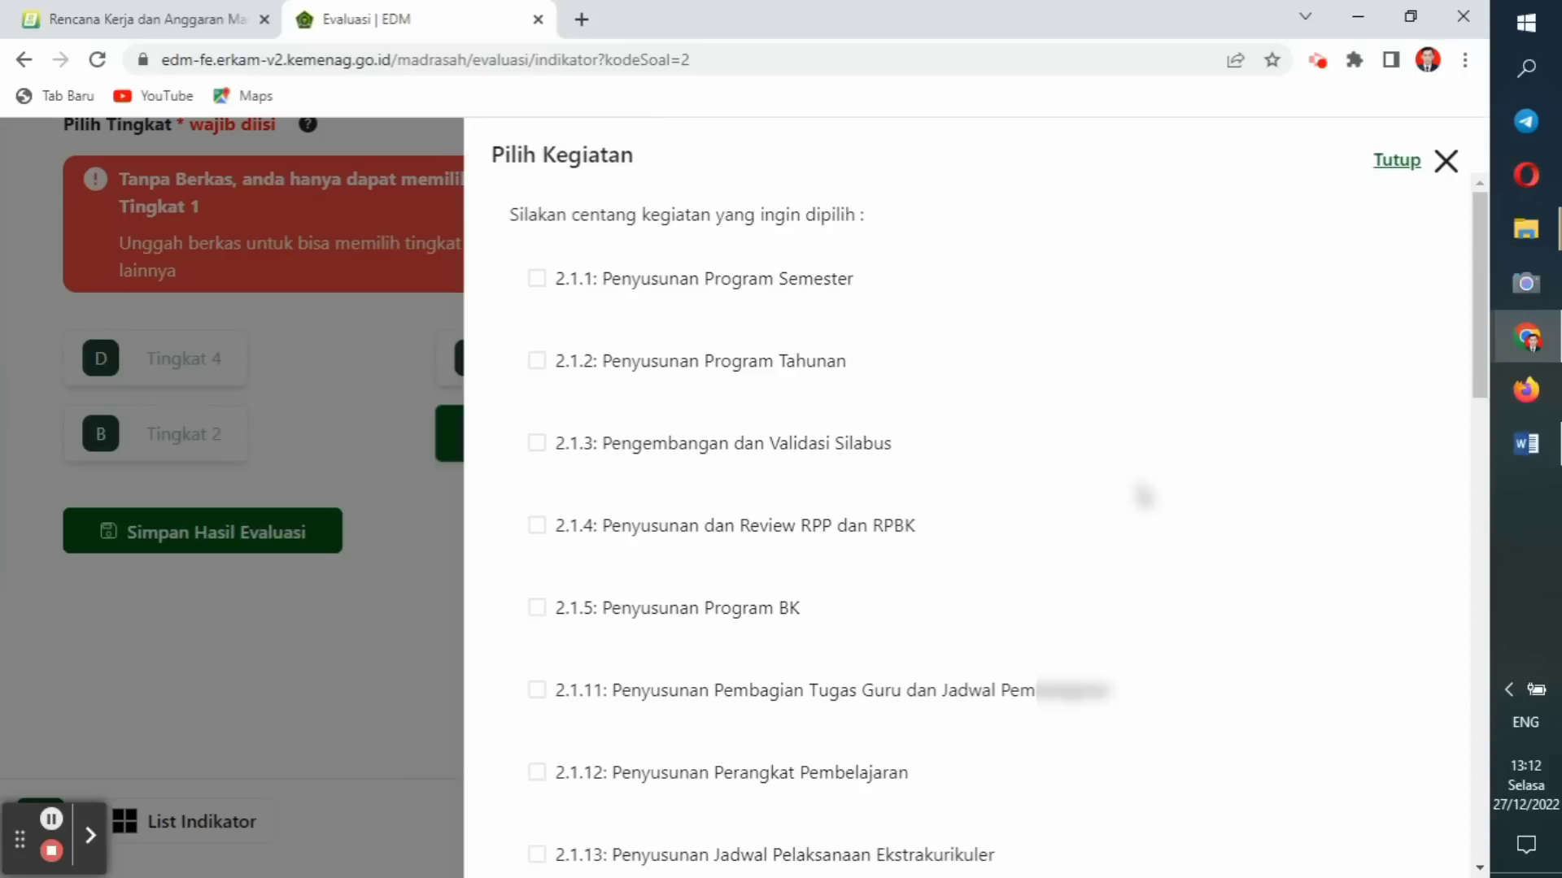
Tick activities 2.2.8, 6.2.12 and 2.1.11 in Pilih Kegiatan and save them.
{"action": "left_click_drag", "start_coordinate": [1476, 310], "coordinate": [1471, 511]}
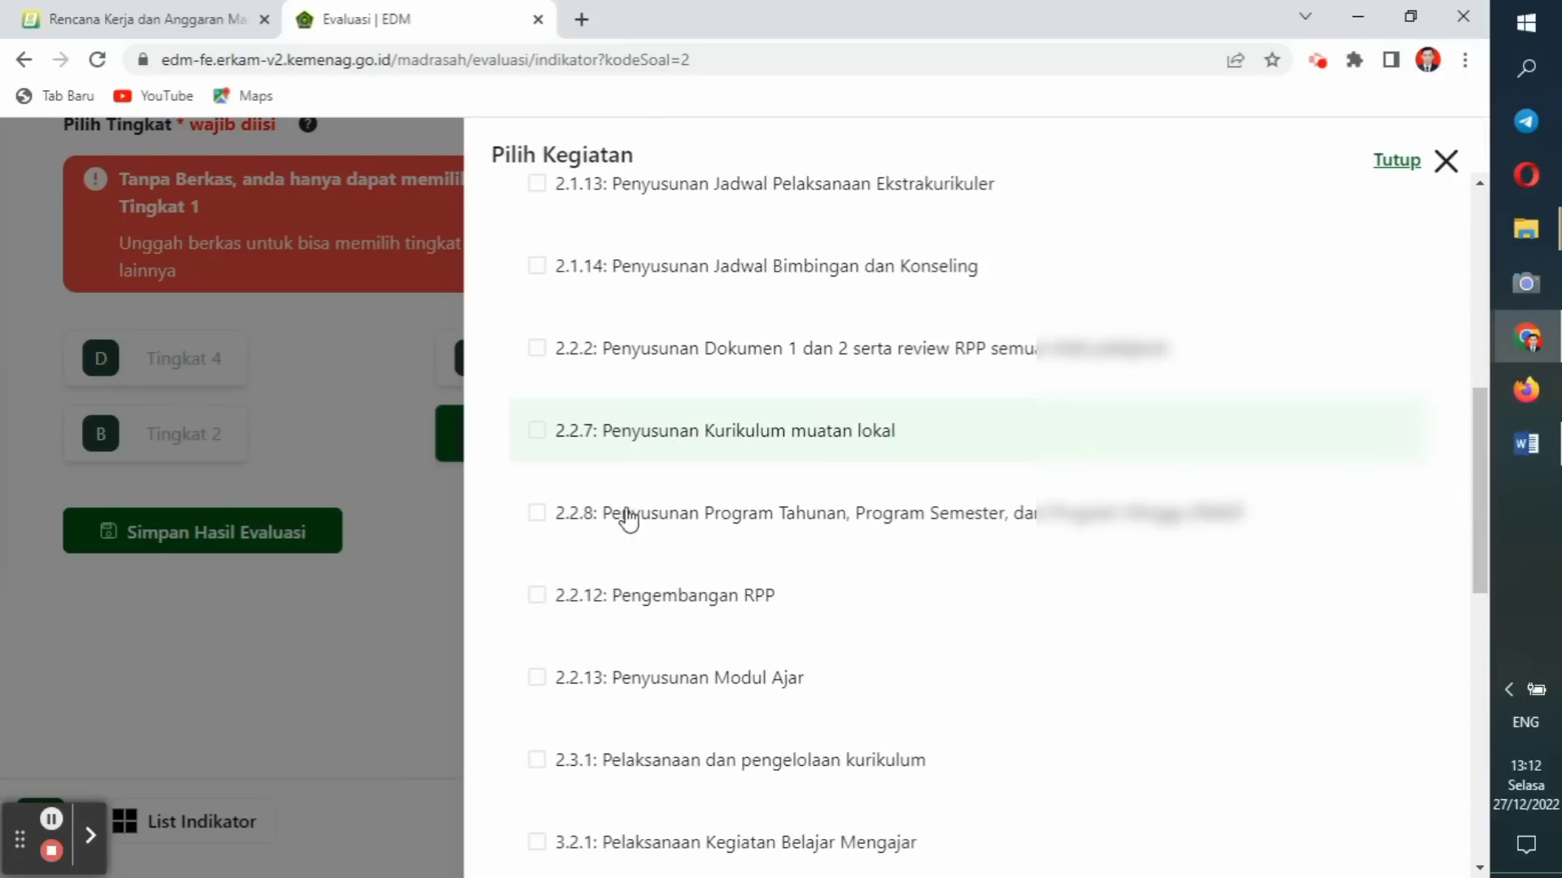
{"action": "left_click", "coordinate": [540, 516]}
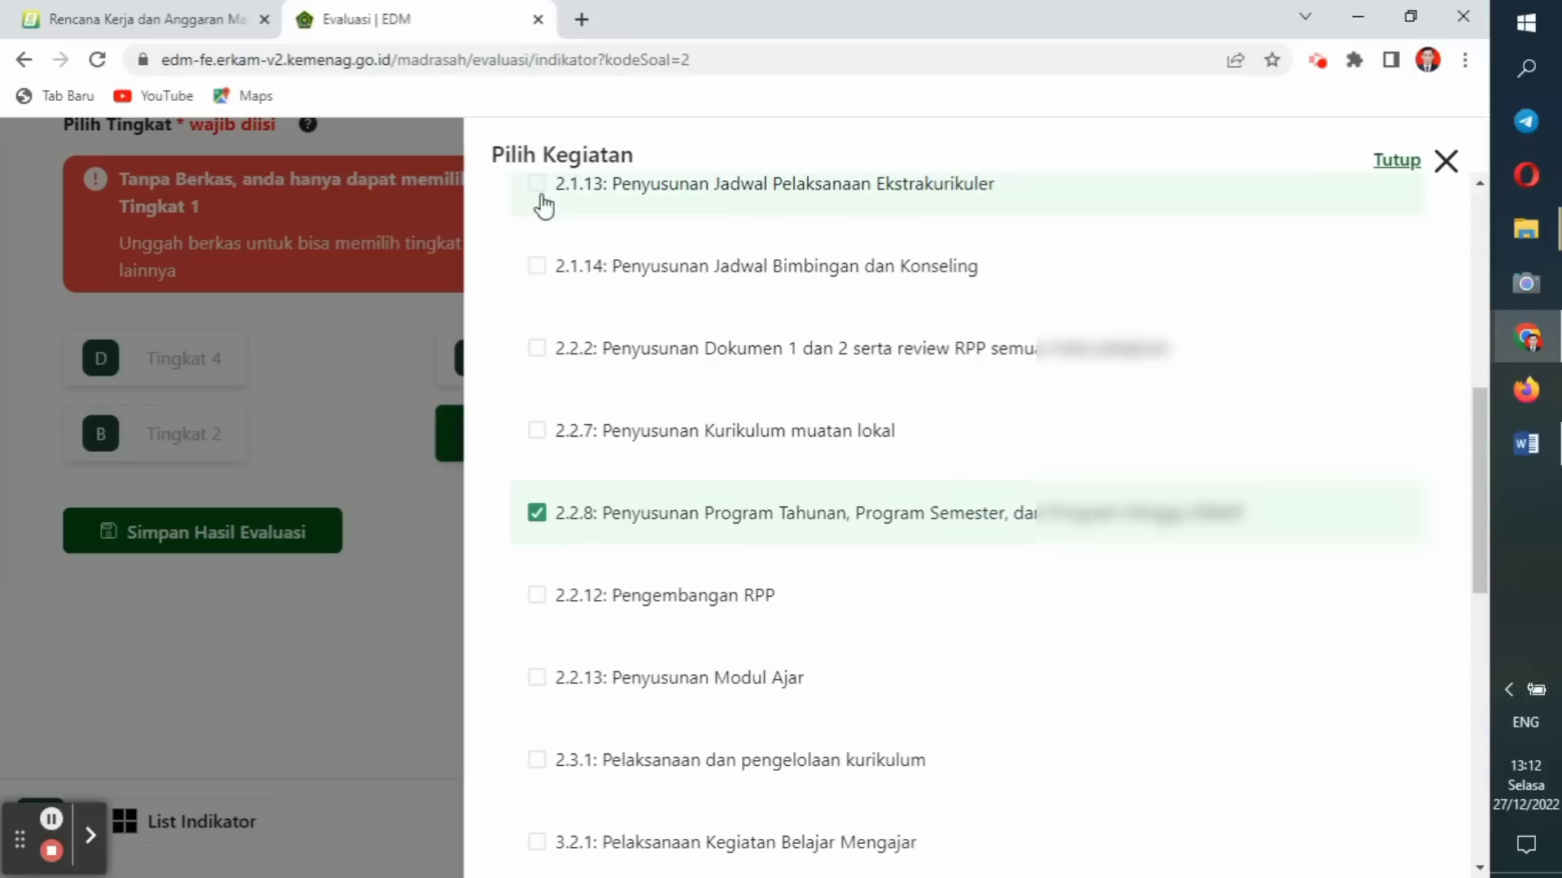
{"action": "left_click_drag", "start_coordinate": [1474, 494], "coordinate": [1461, 768]}
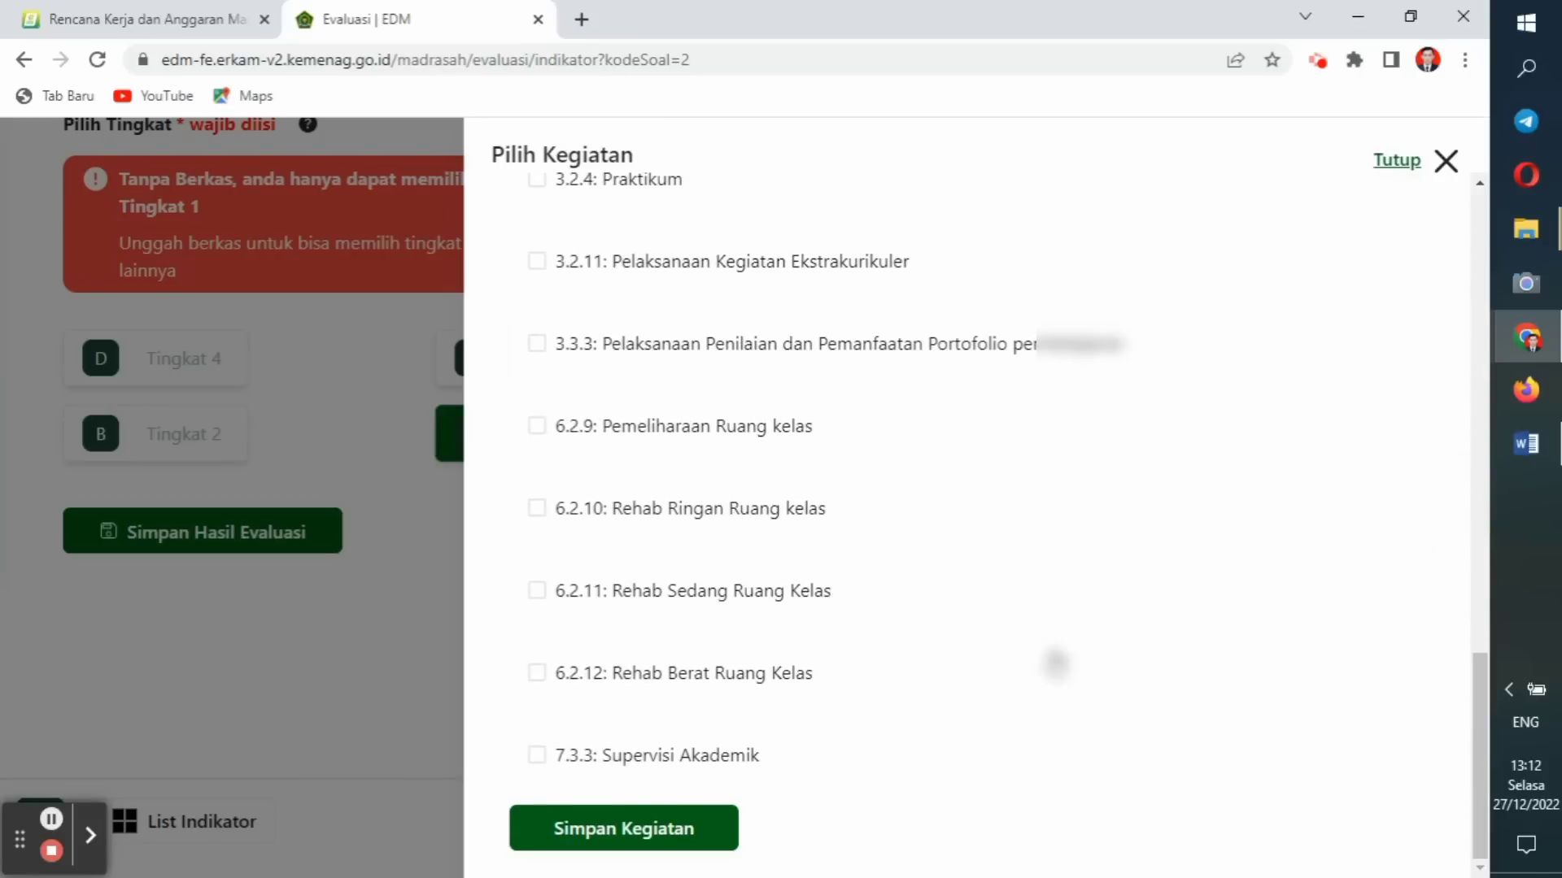
{"action": "left_click", "coordinate": [539, 676]}
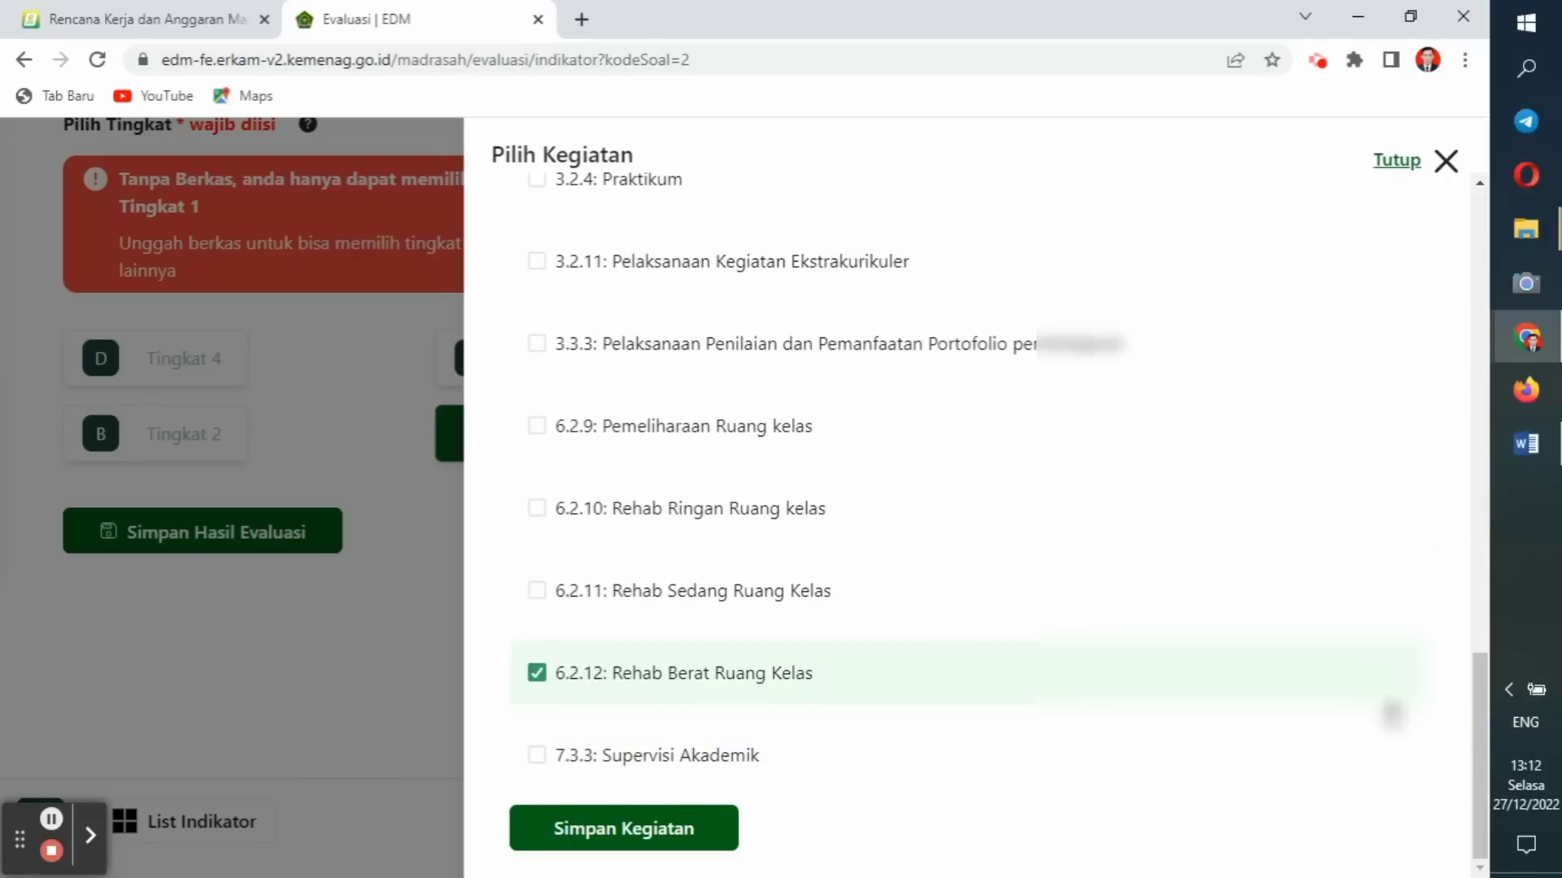
{"action": "left_click_drag", "start_coordinate": [1478, 727], "coordinate": [1493, 300]}
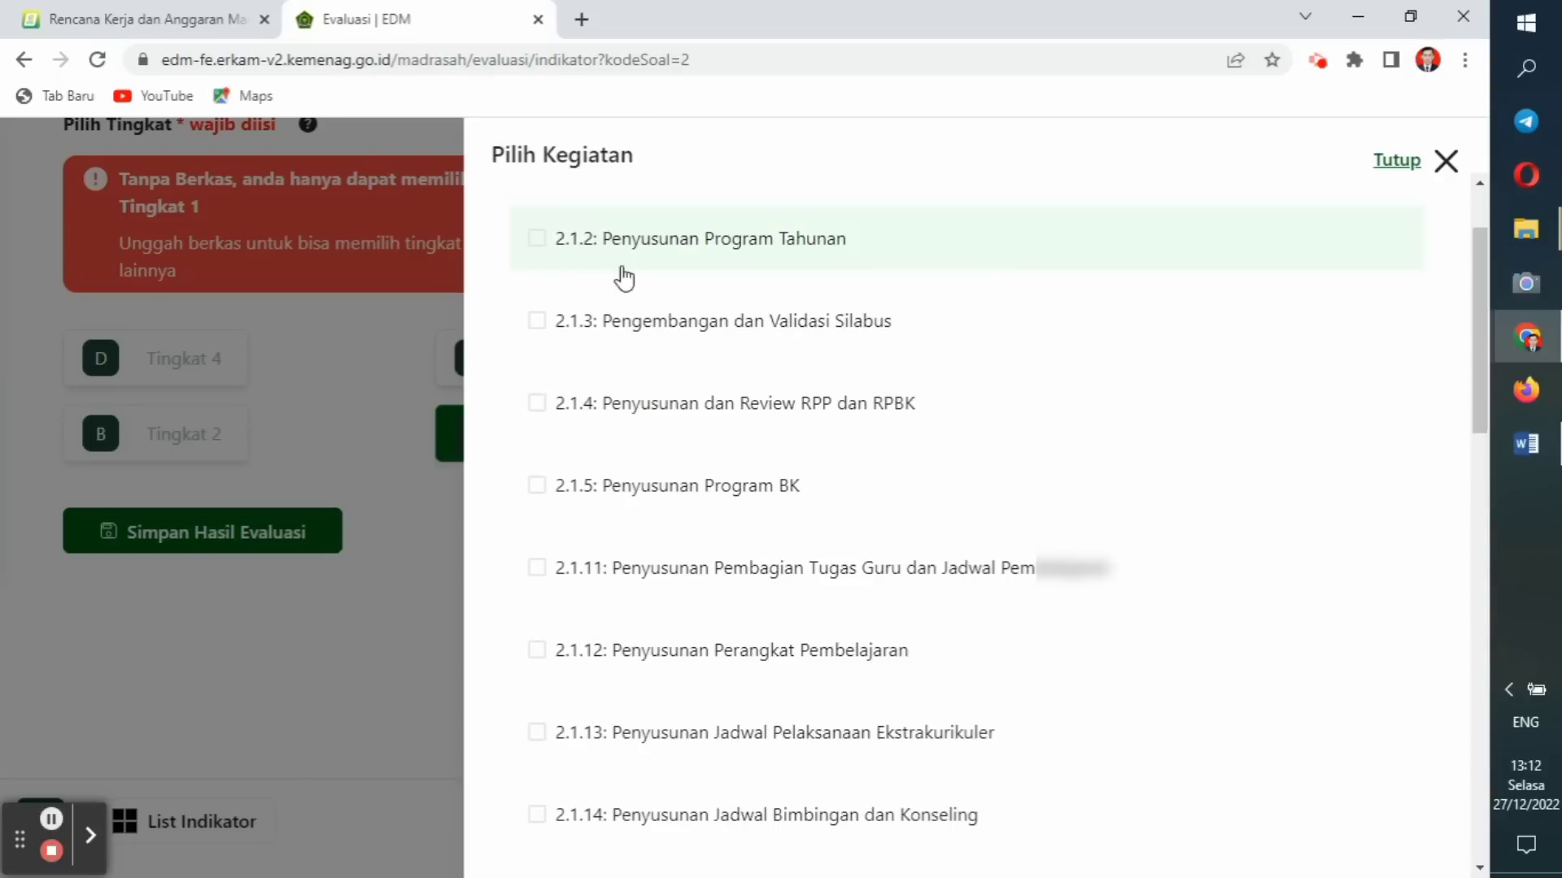
{"action": "left_click", "coordinate": [539, 569]}
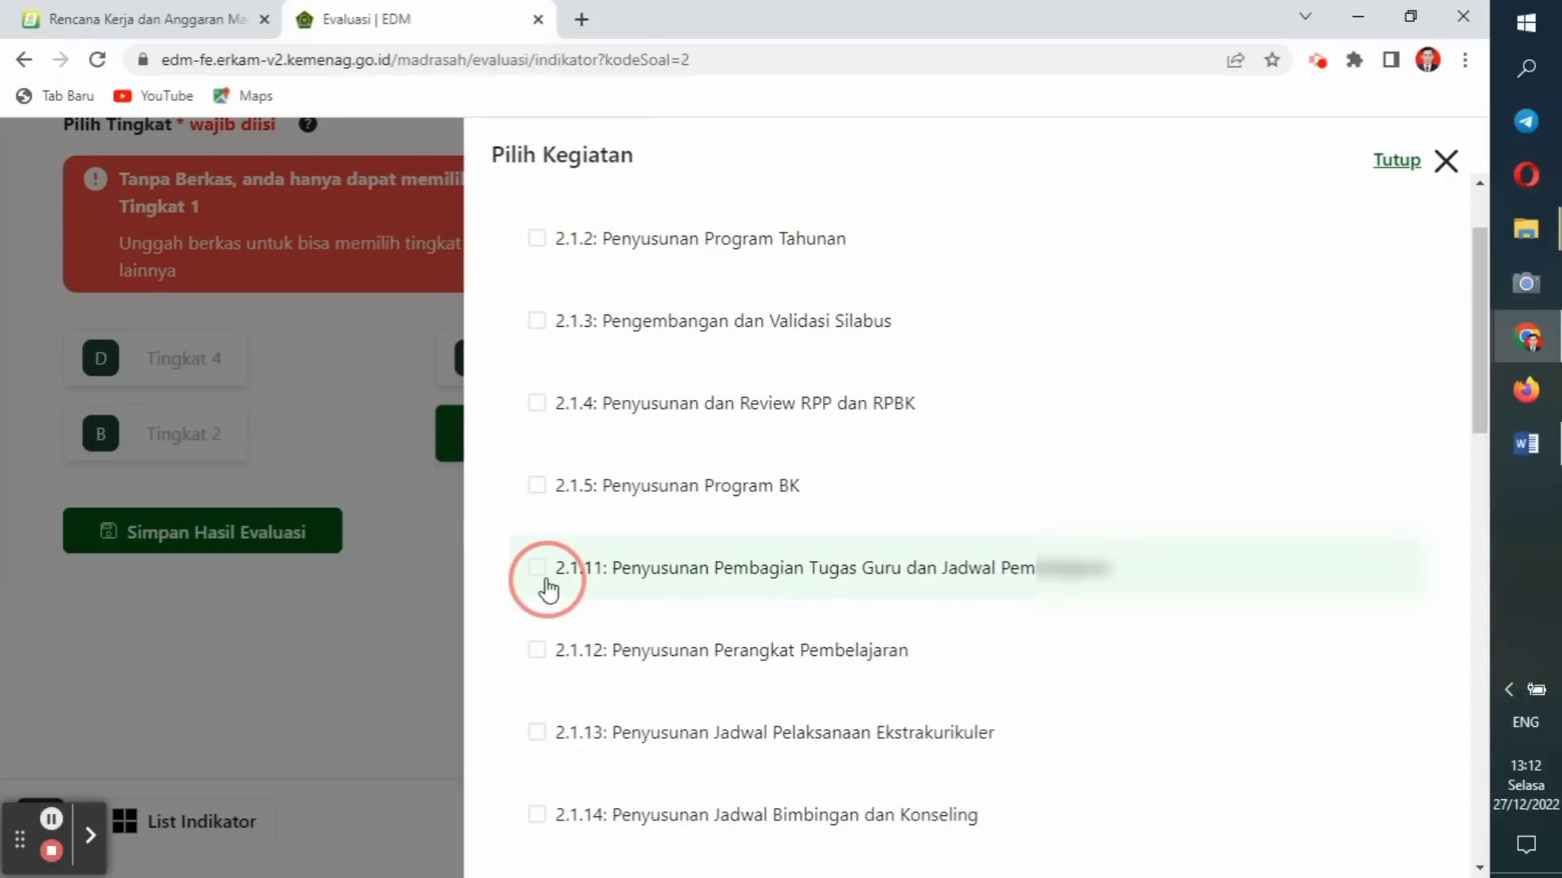
{"action": "left_click_drag", "start_coordinate": [1476, 373], "coordinate": [1447, 851]}
{"action": "left_click", "coordinate": [704, 835]}
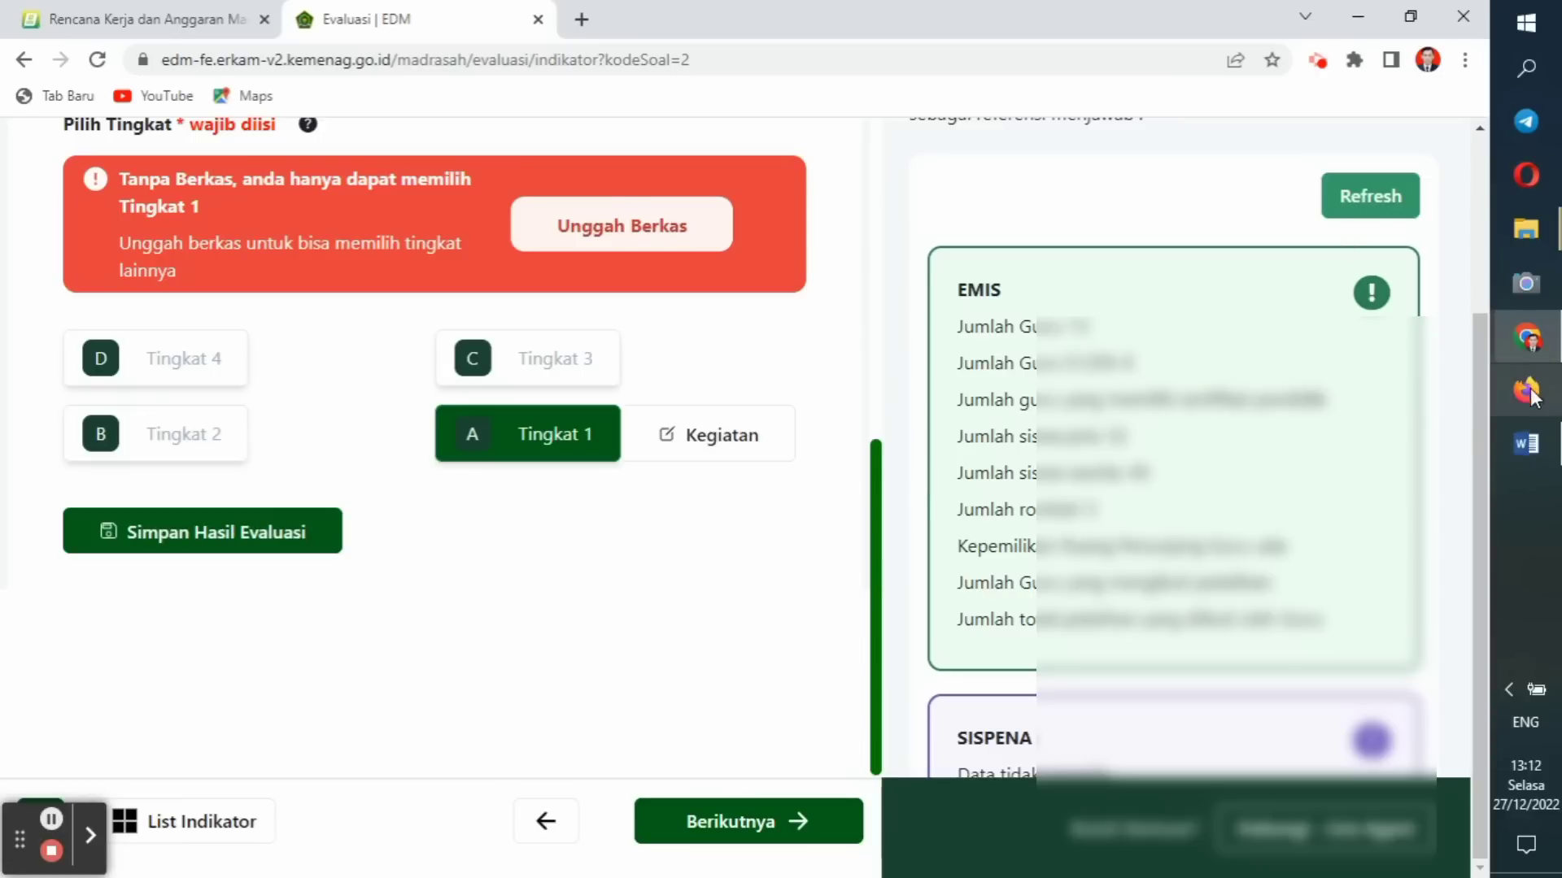
Scroll to the bottom of the A2 page and continue to indicator A3.
{"action": "left_click_drag", "start_coordinate": [1475, 428], "coordinate": [1470, 253]}
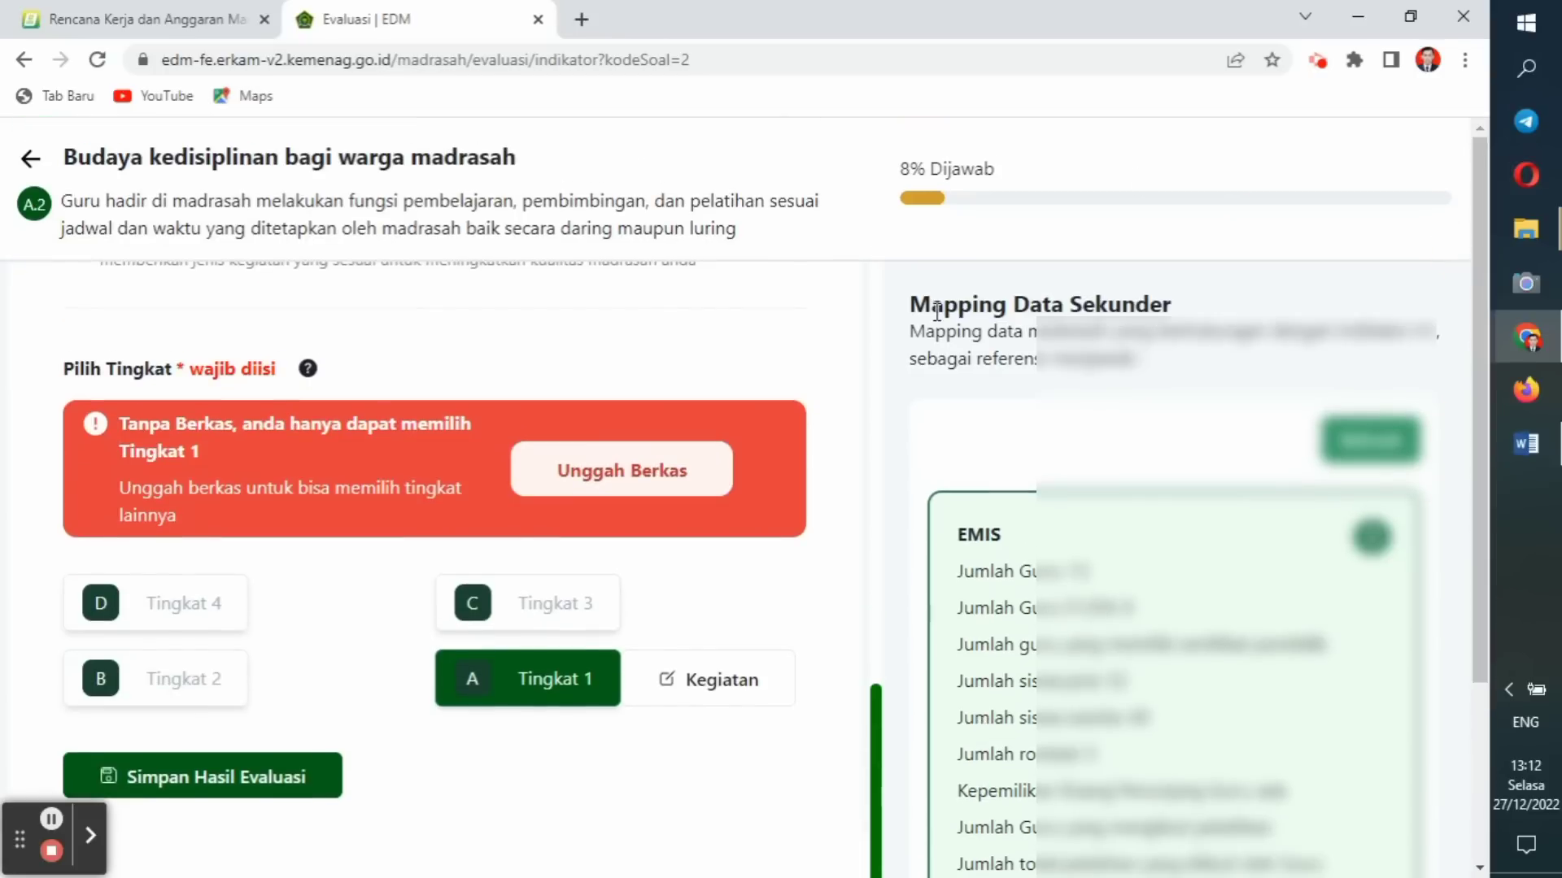
{"action": "left_click_drag", "start_coordinate": [875, 713], "coordinate": [870, 530]}
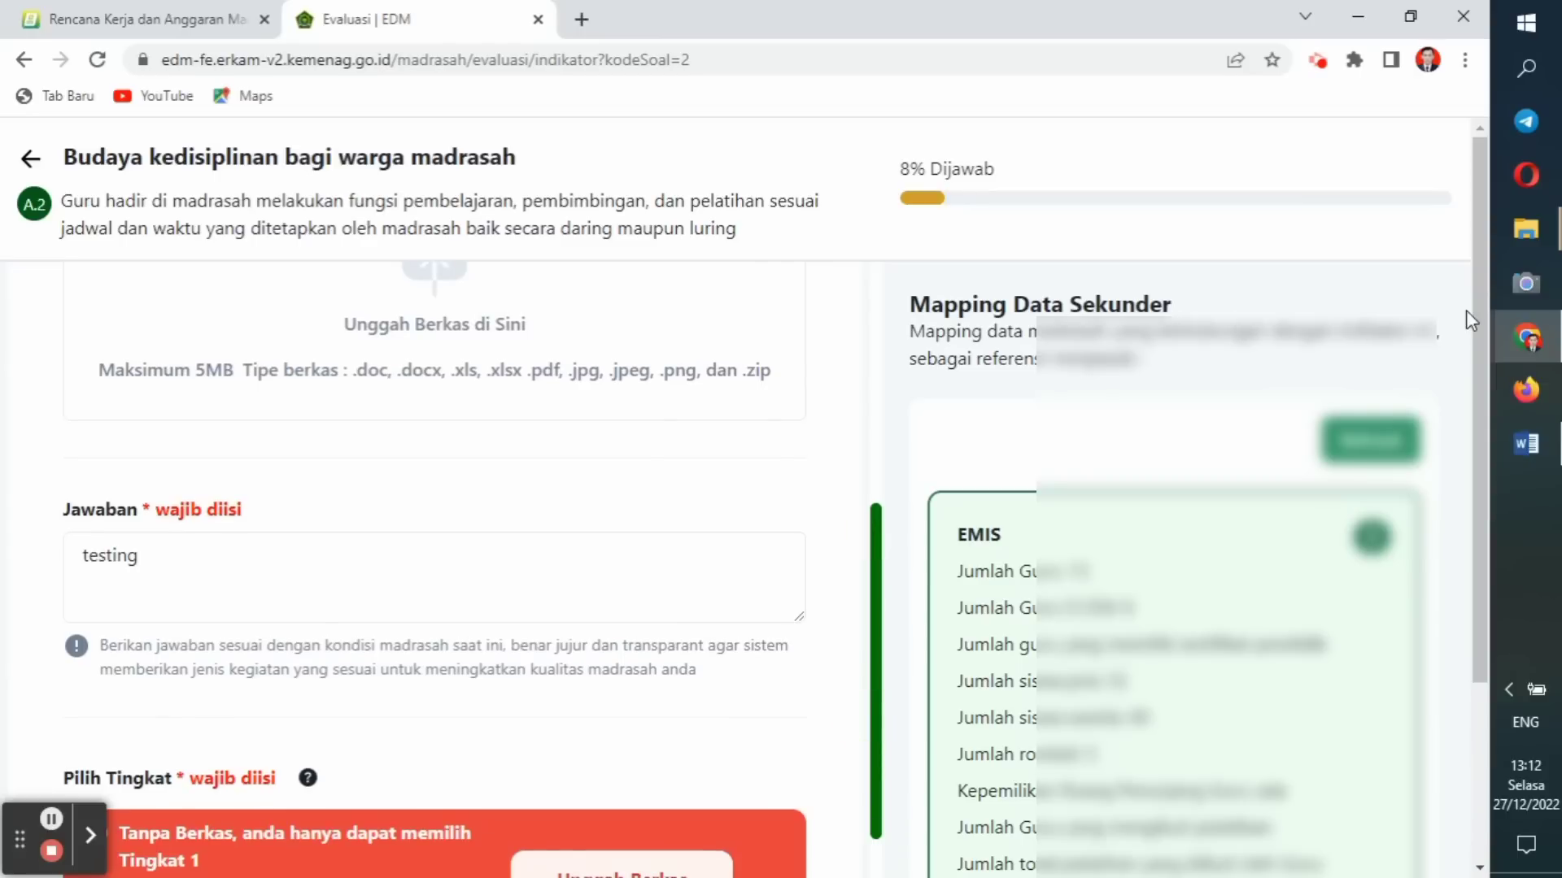
{"action": "left_click_drag", "start_coordinate": [1473, 310], "coordinate": [1470, 398]}
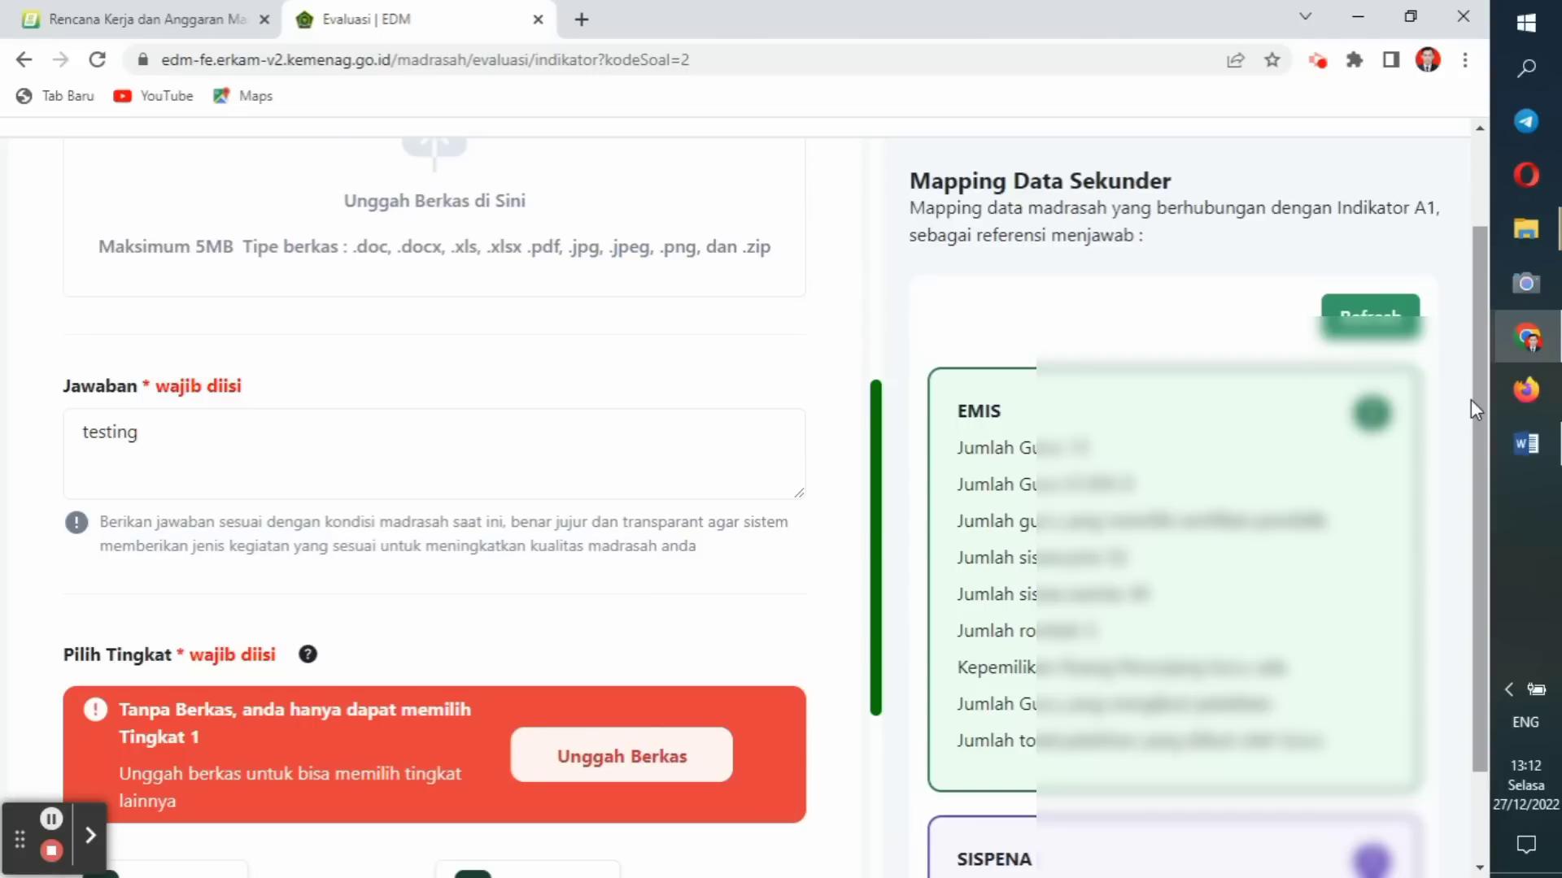
{"action": "left_click_drag", "start_coordinate": [879, 524], "coordinate": [860, 622]}
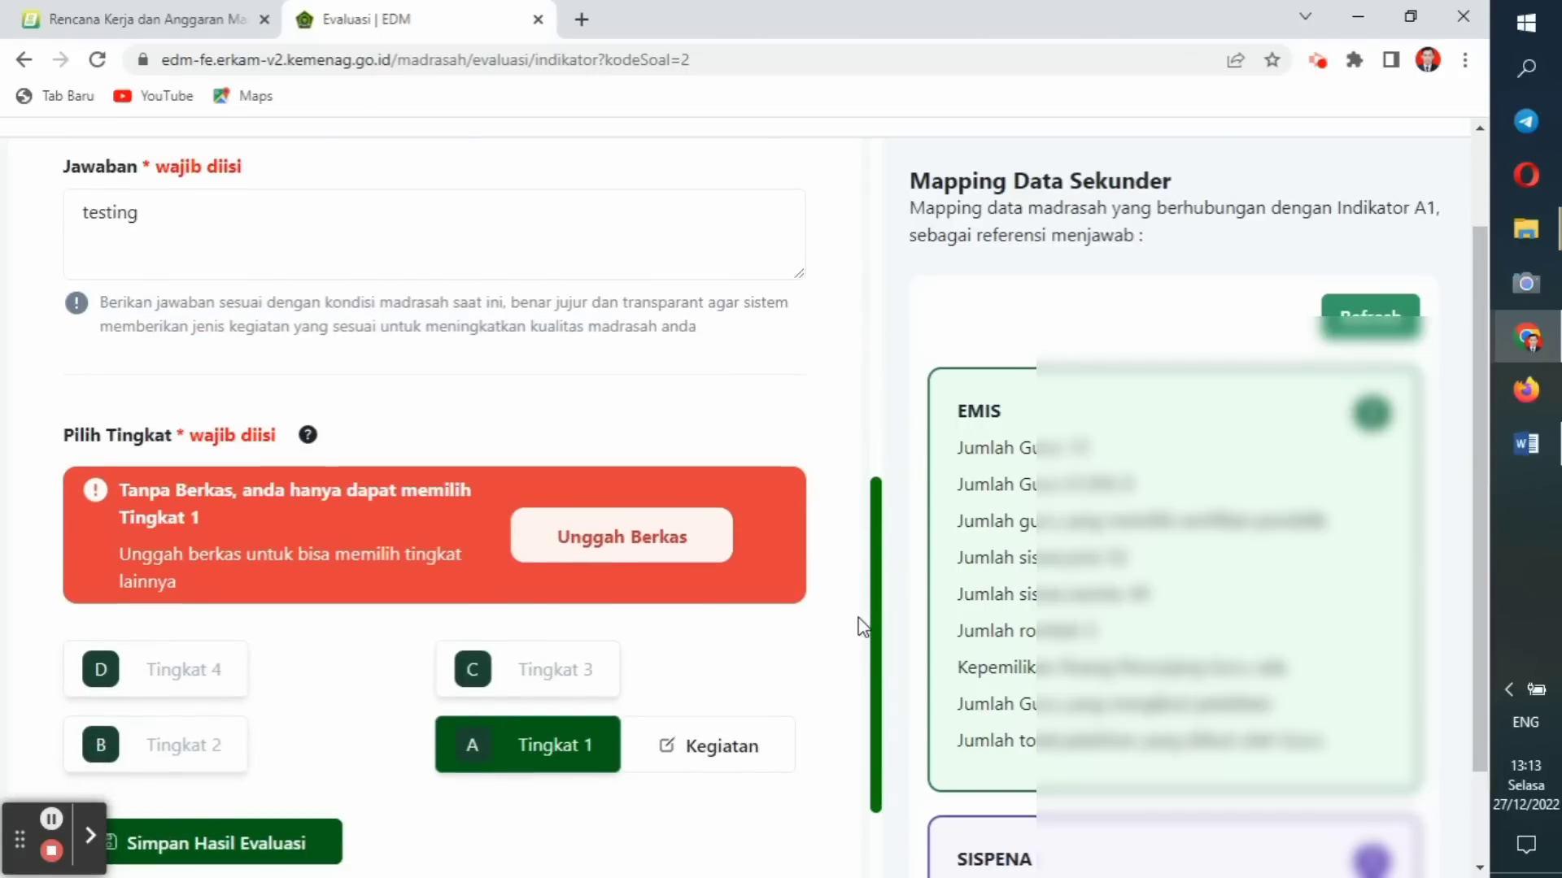
{"action": "left_click_drag", "start_coordinate": [862, 616], "coordinate": [862, 803]}
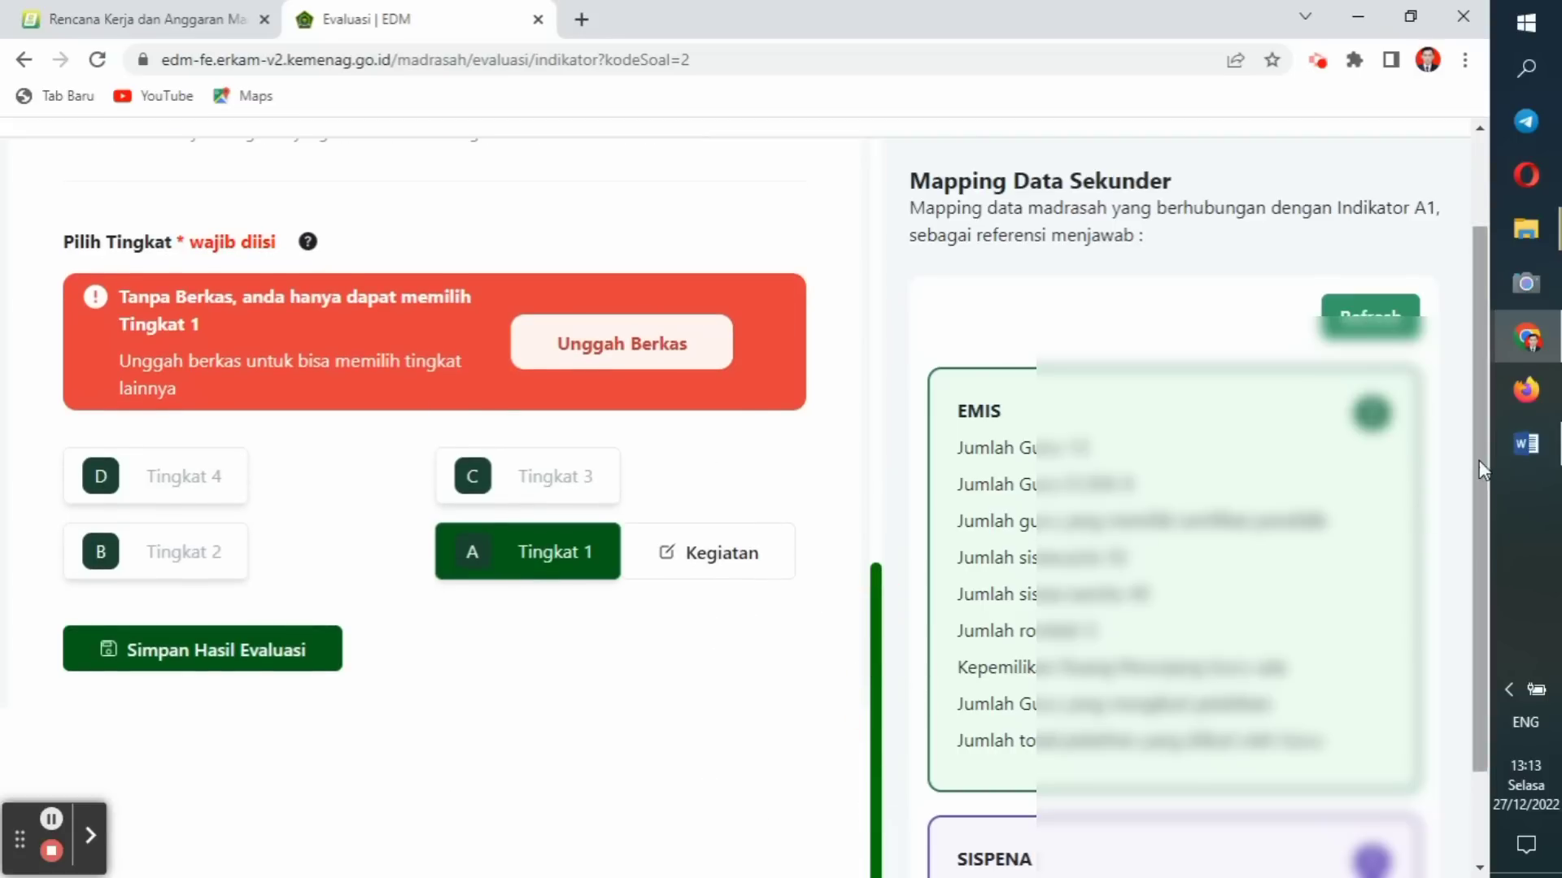
{"action": "left_click_drag", "start_coordinate": [1479, 461], "coordinate": [1519, 763]}
{"action": "left_click", "coordinate": [790, 820]}
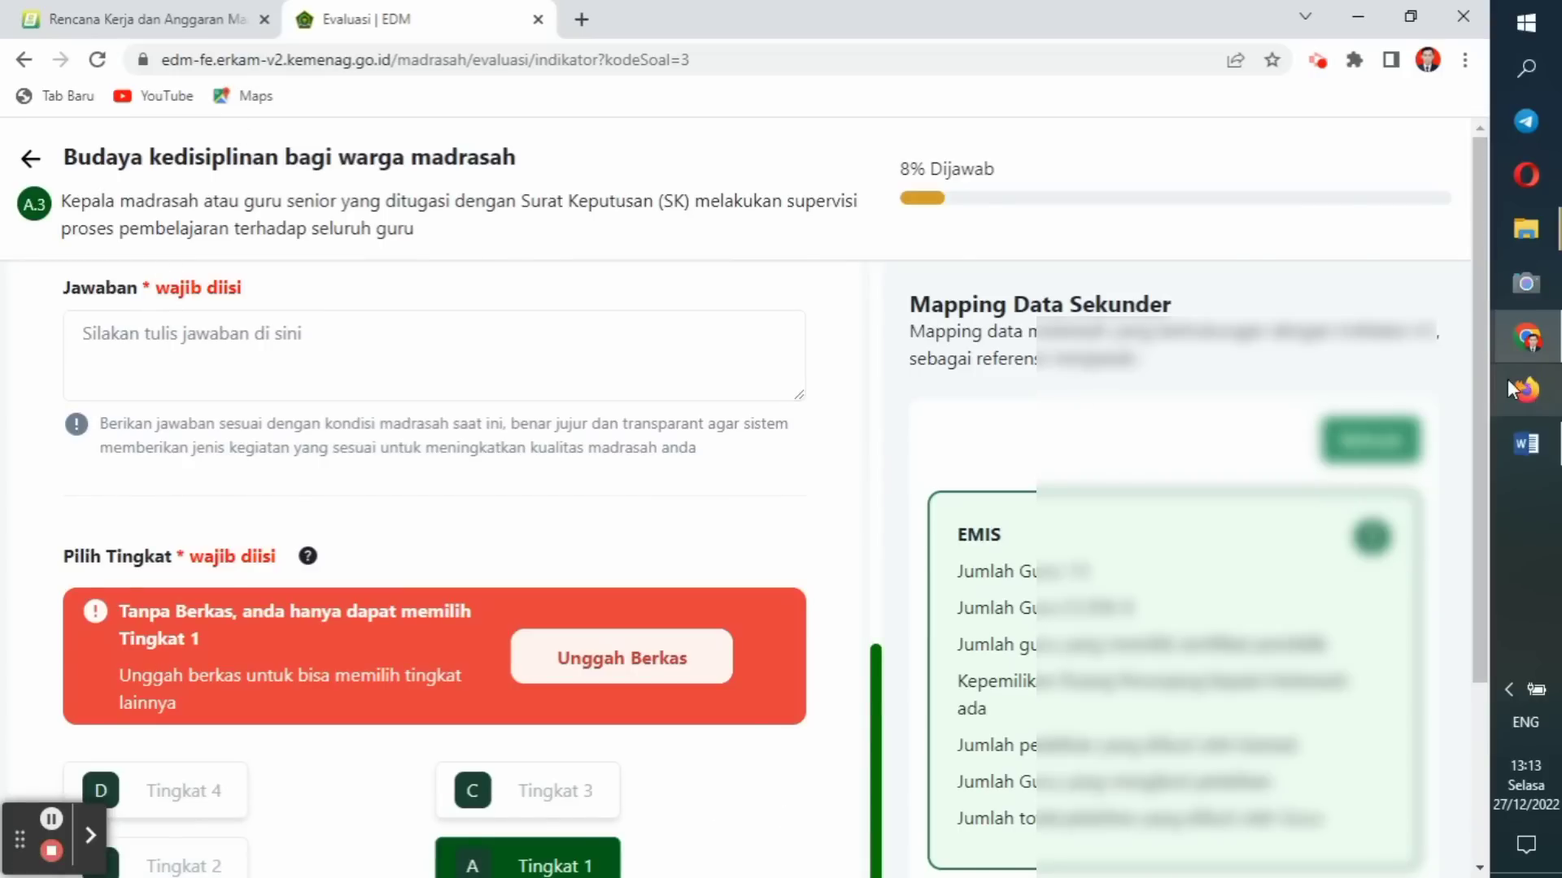
{"action": "left_click_drag", "start_coordinate": [1478, 372], "coordinate": [1486, 667]}
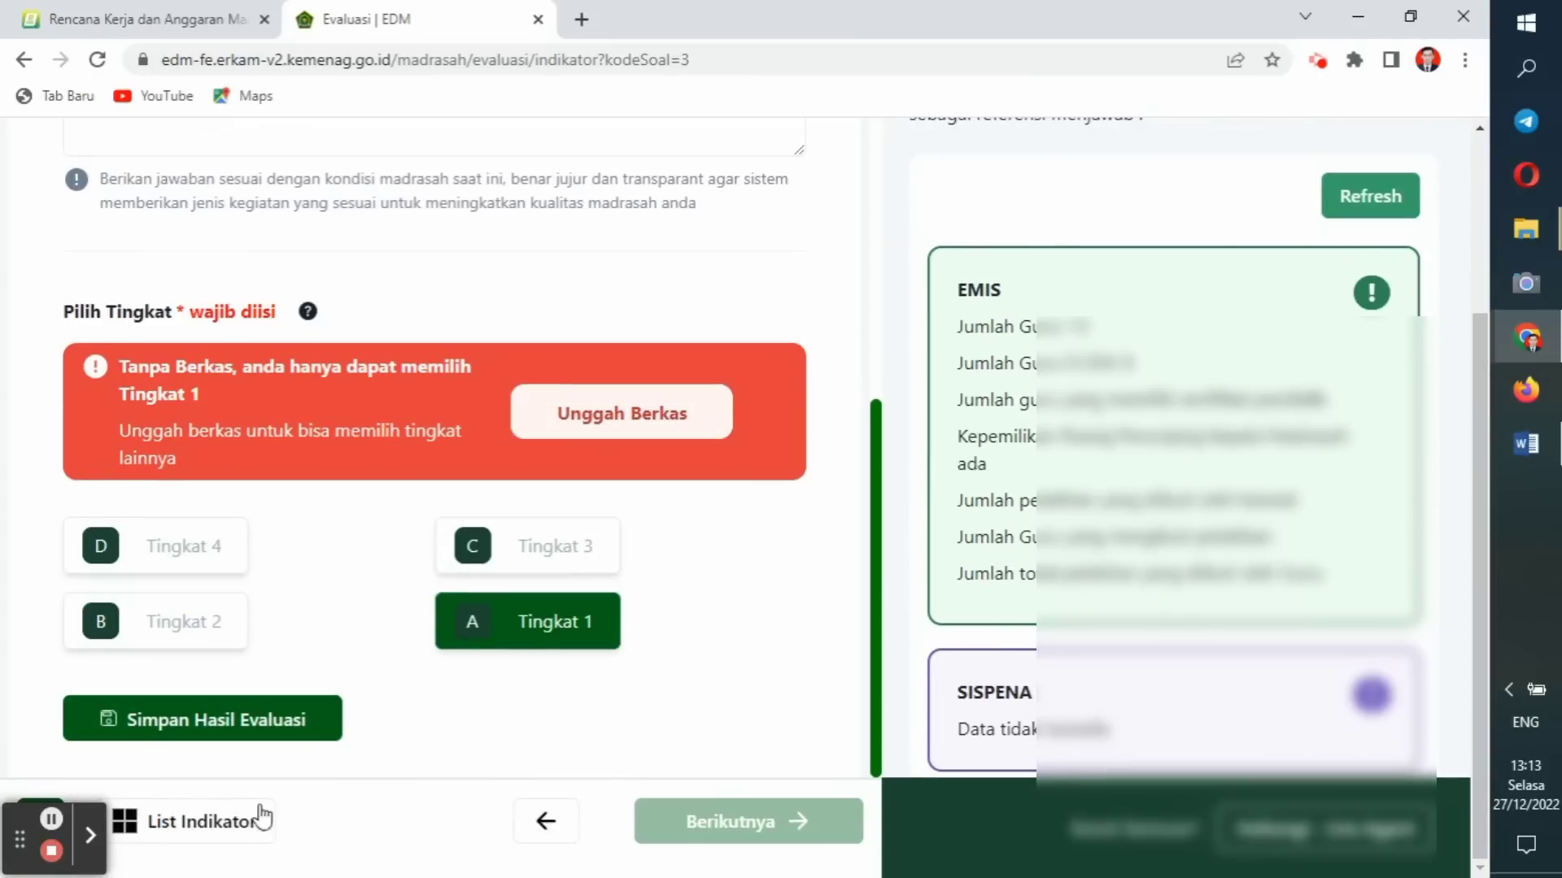
{"action": "left_click", "coordinate": [173, 823]}
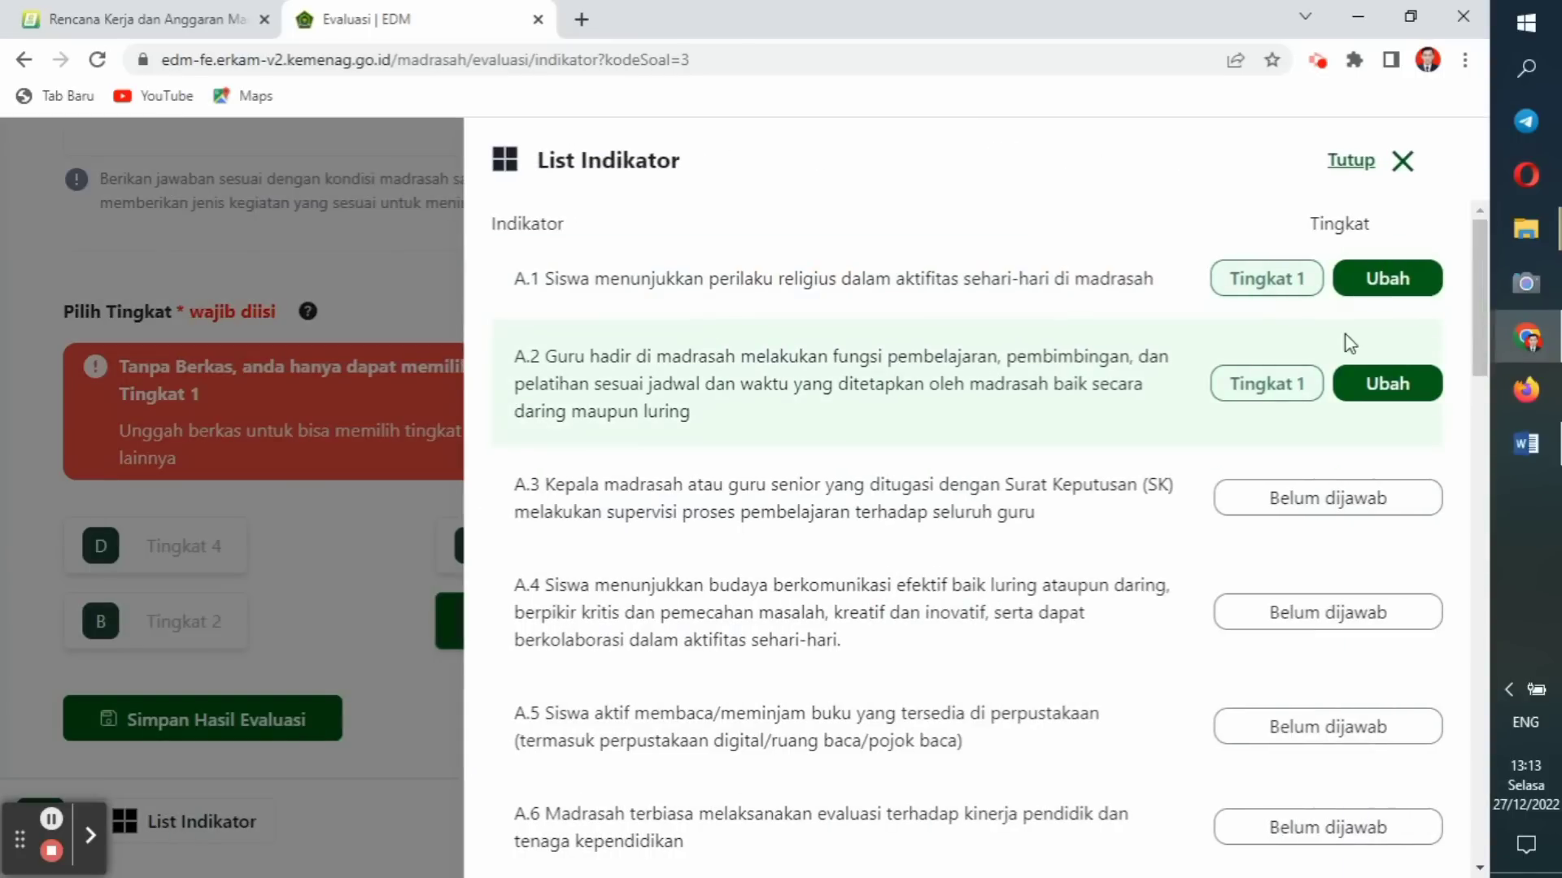
{"action": "left_click_drag", "start_coordinate": [1485, 304], "coordinate": [1456, 285]}
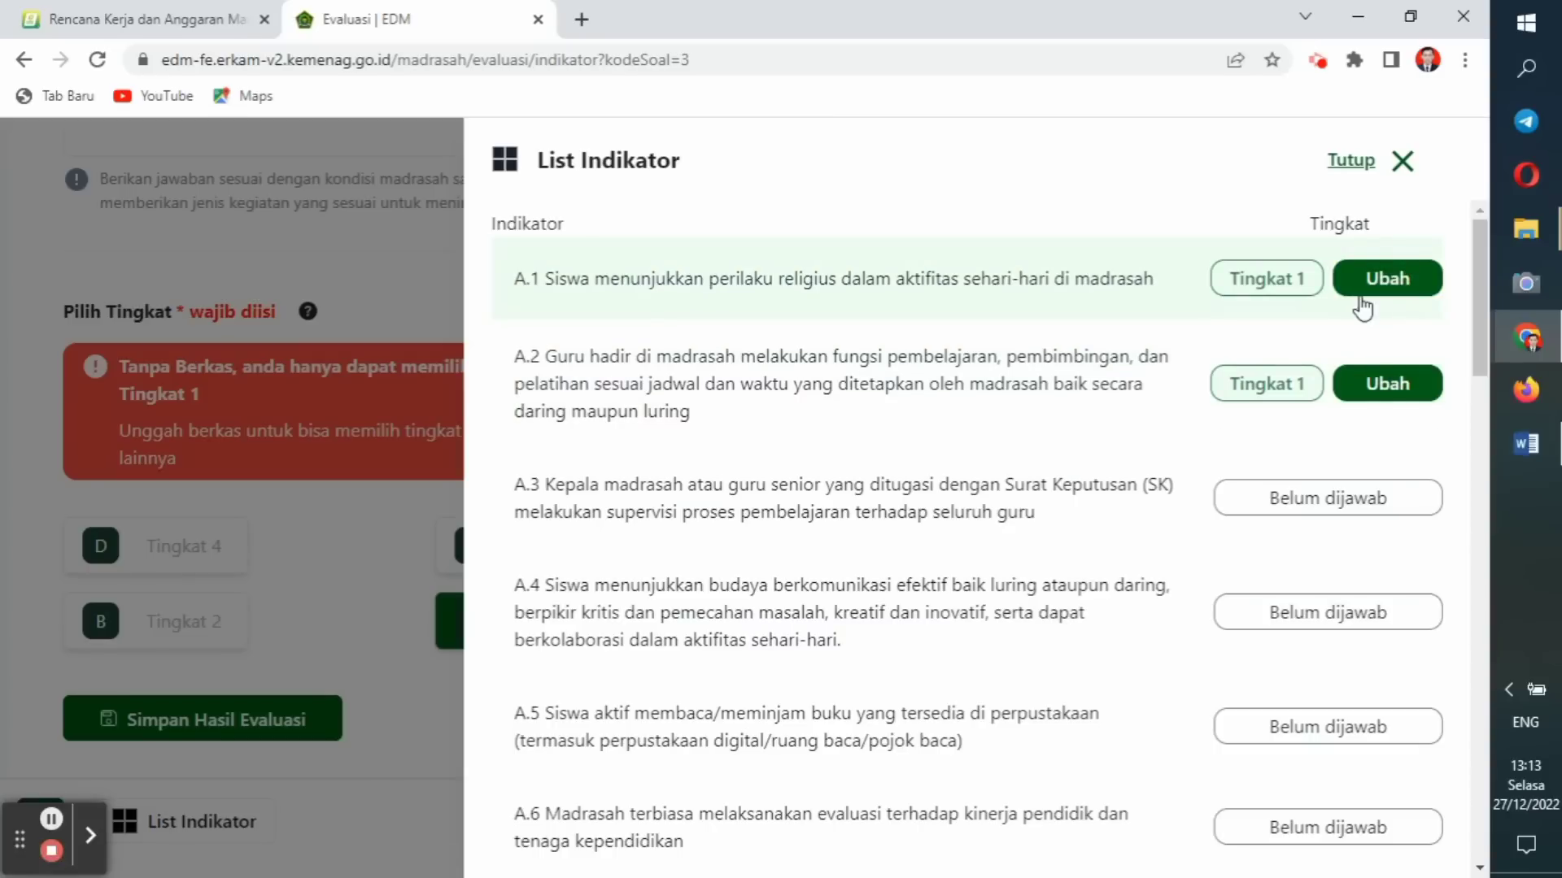
{"action": "left_click", "coordinate": [1404, 162]}
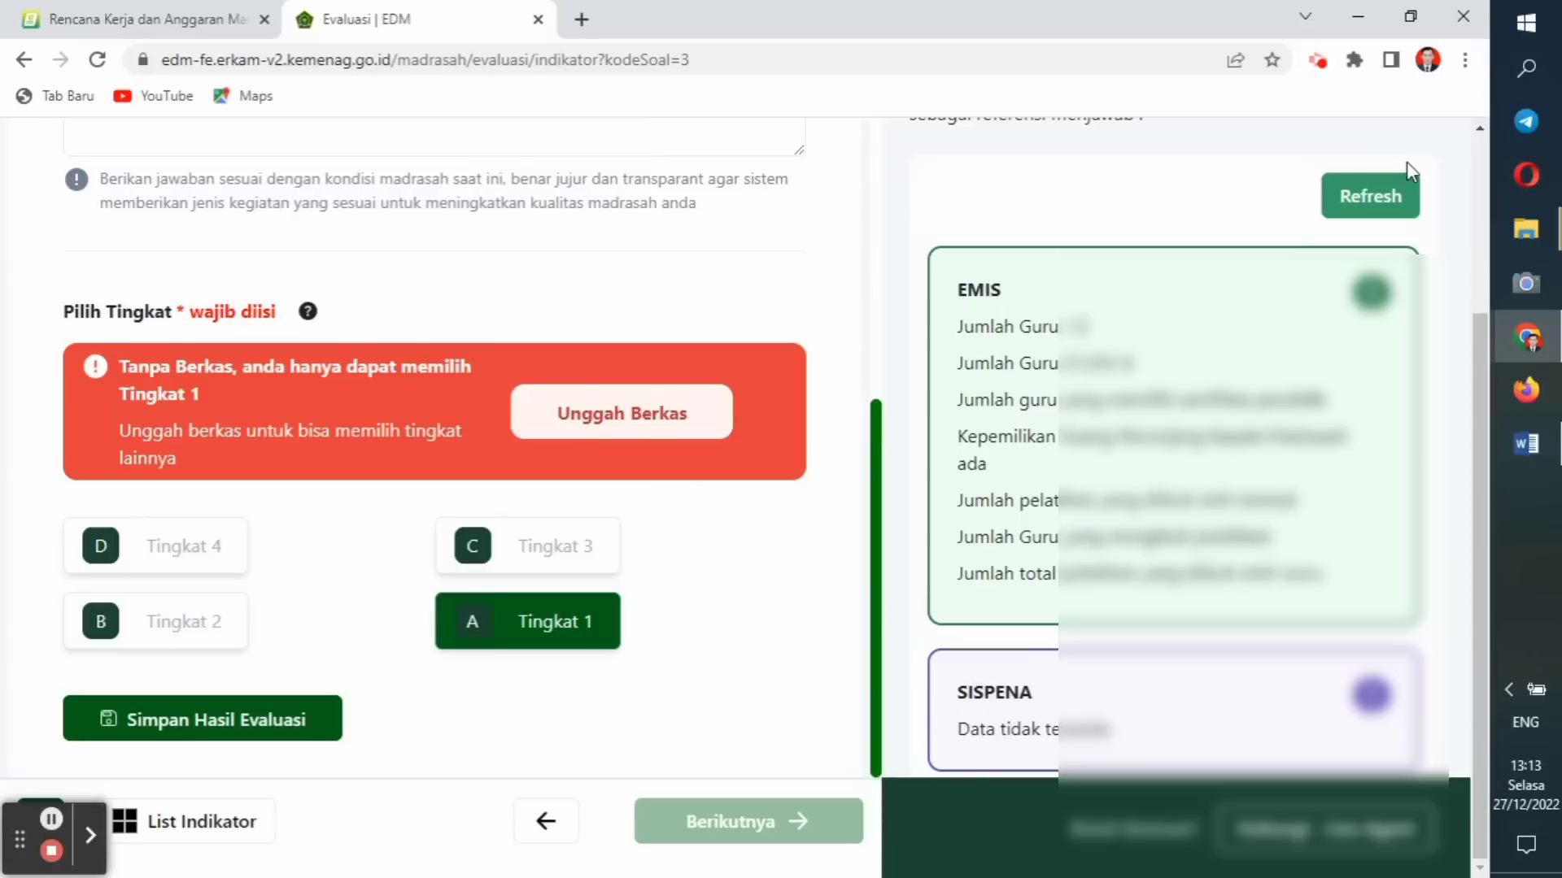
{"action": "left_click_drag", "start_coordinate": [1486, 421], "coordinate": [1480, 197]}
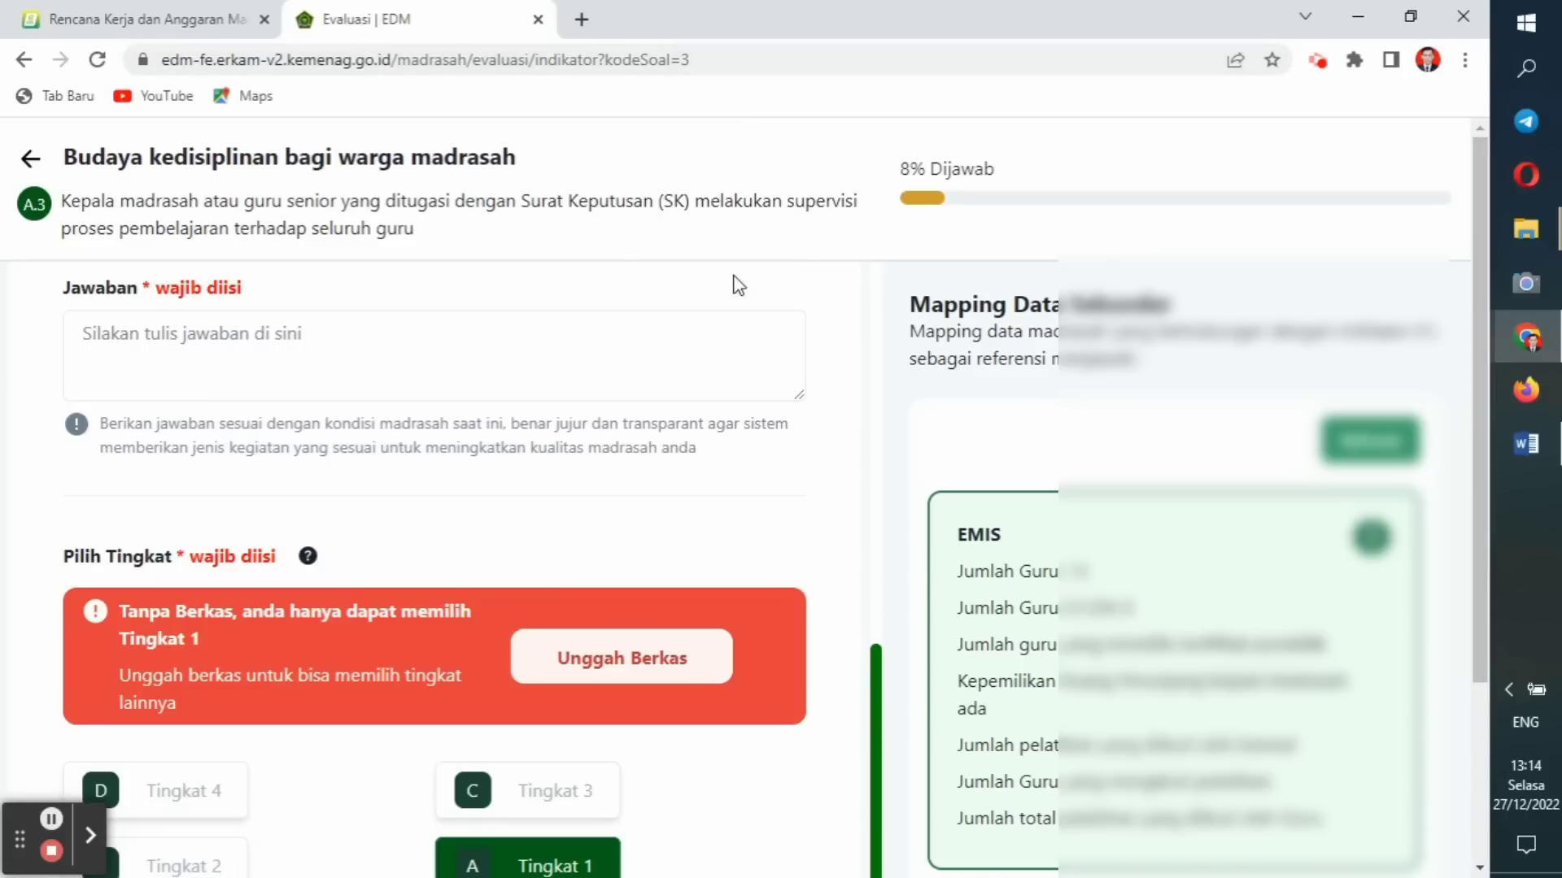
Go back, resume the evaluation at A2, then return to the Mulai Evaluasi page.
{"action": "left_click", "coordinate": [25, 60]}
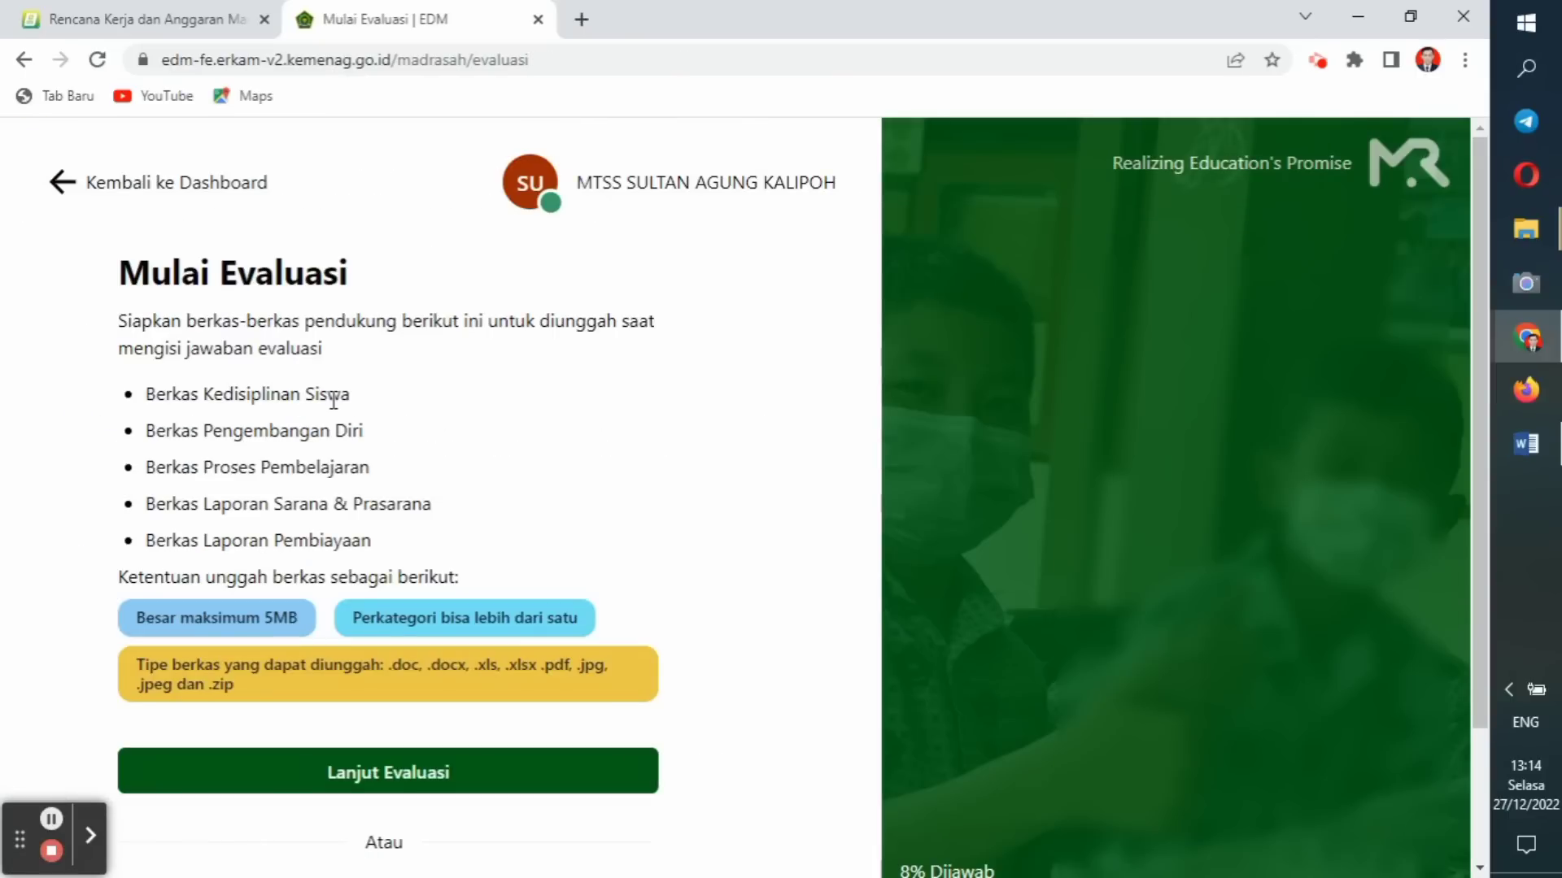
{"action": "left_click", "coordinate": [376, 771]}
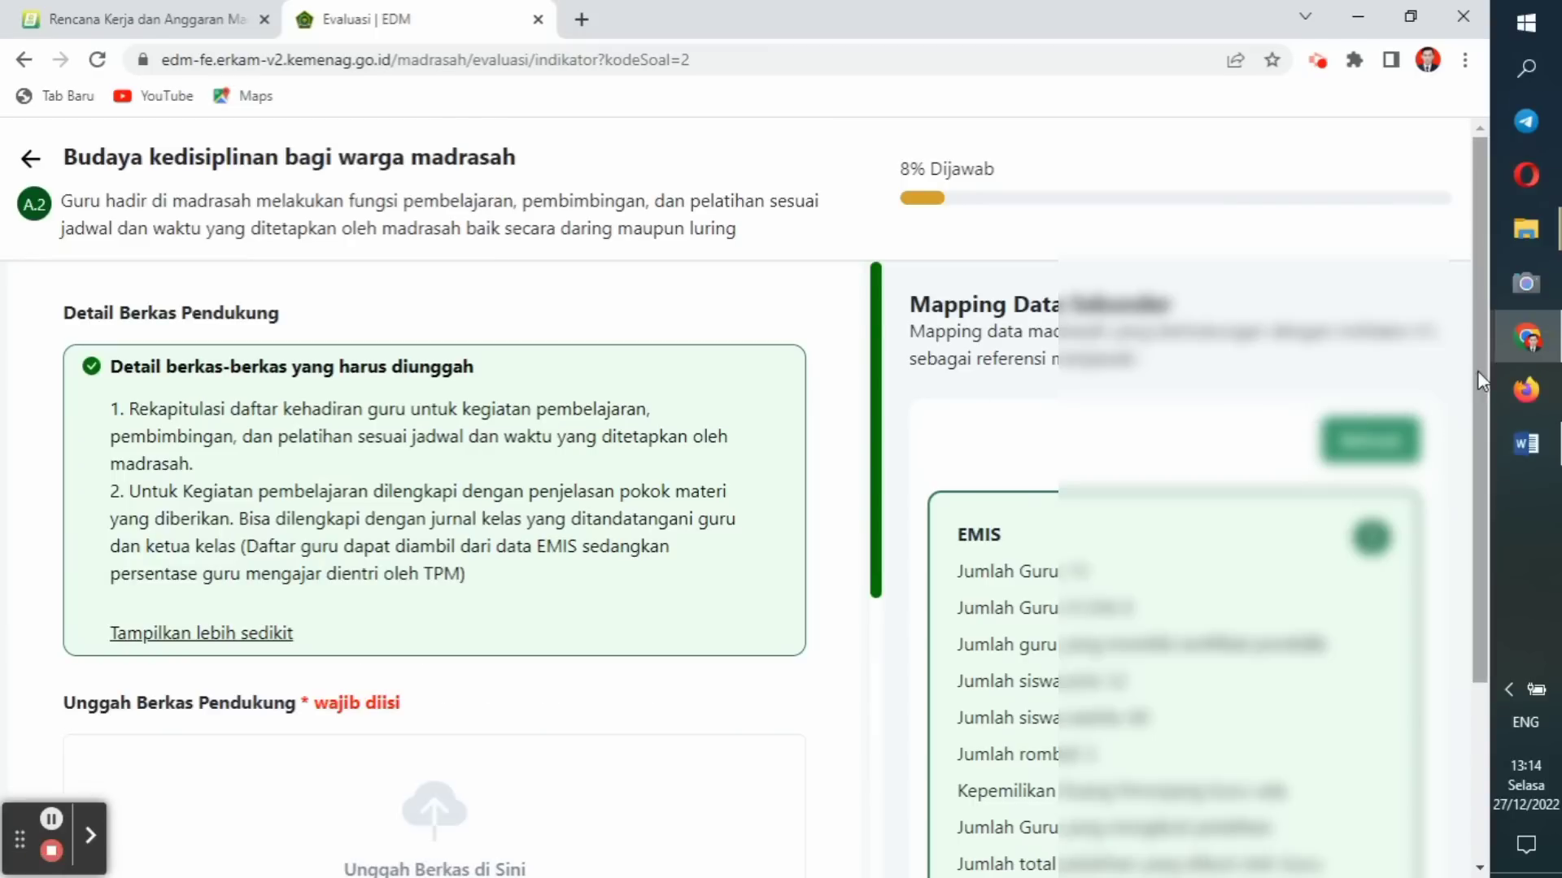
{"action": "left_click_drag", "start_coordinate": [1477, 371], "coordinate": [1471, 256]}
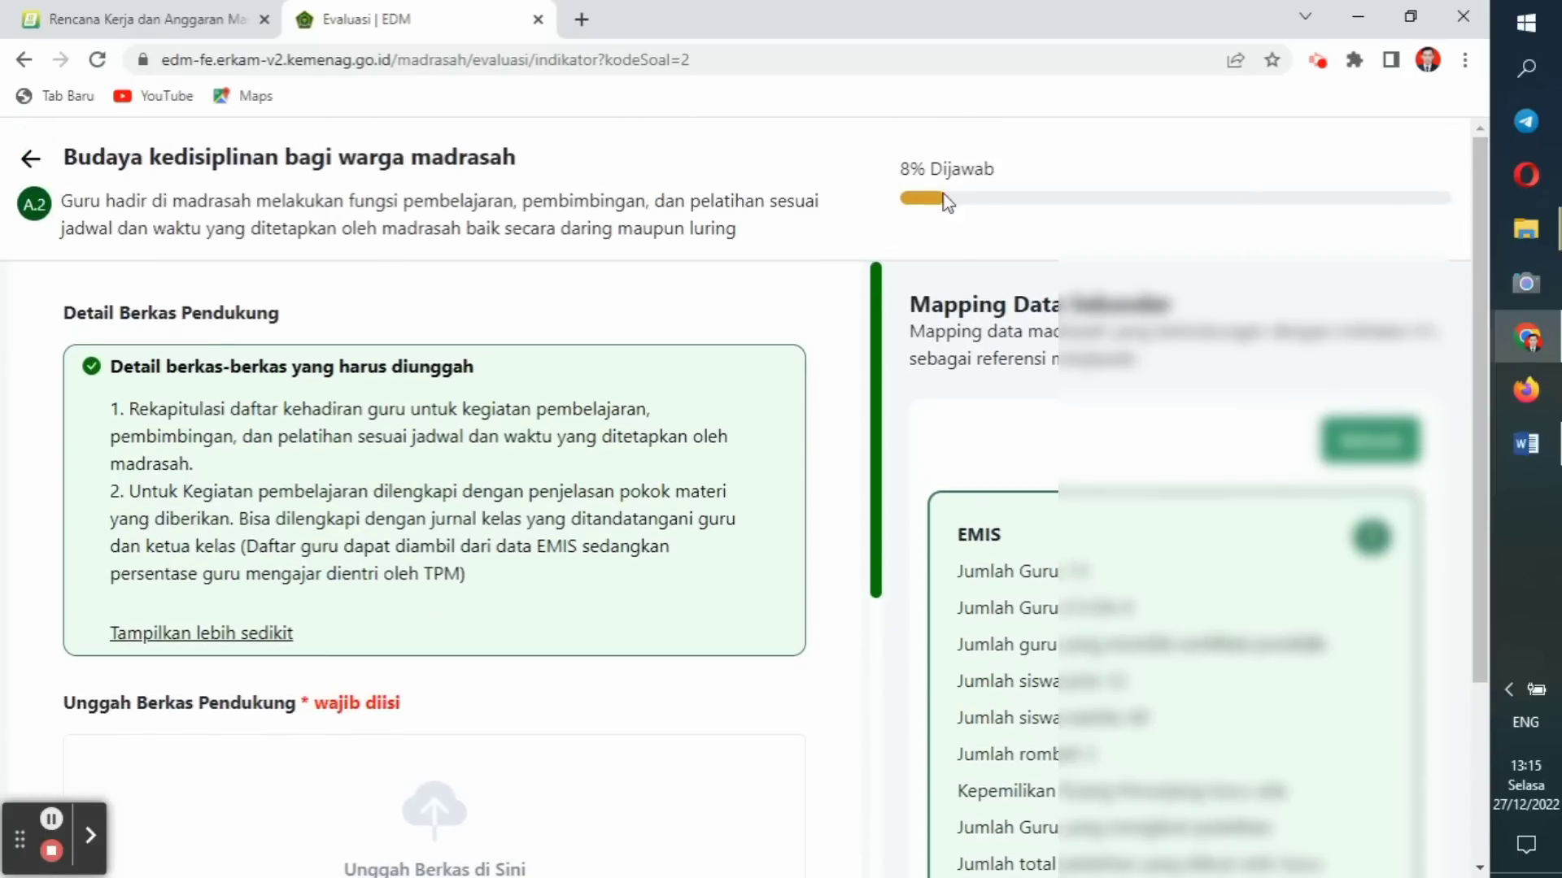
{"action": "left_click_drag", "start_coordinate": [1485, 280], "coordinate": [1463, 581]}
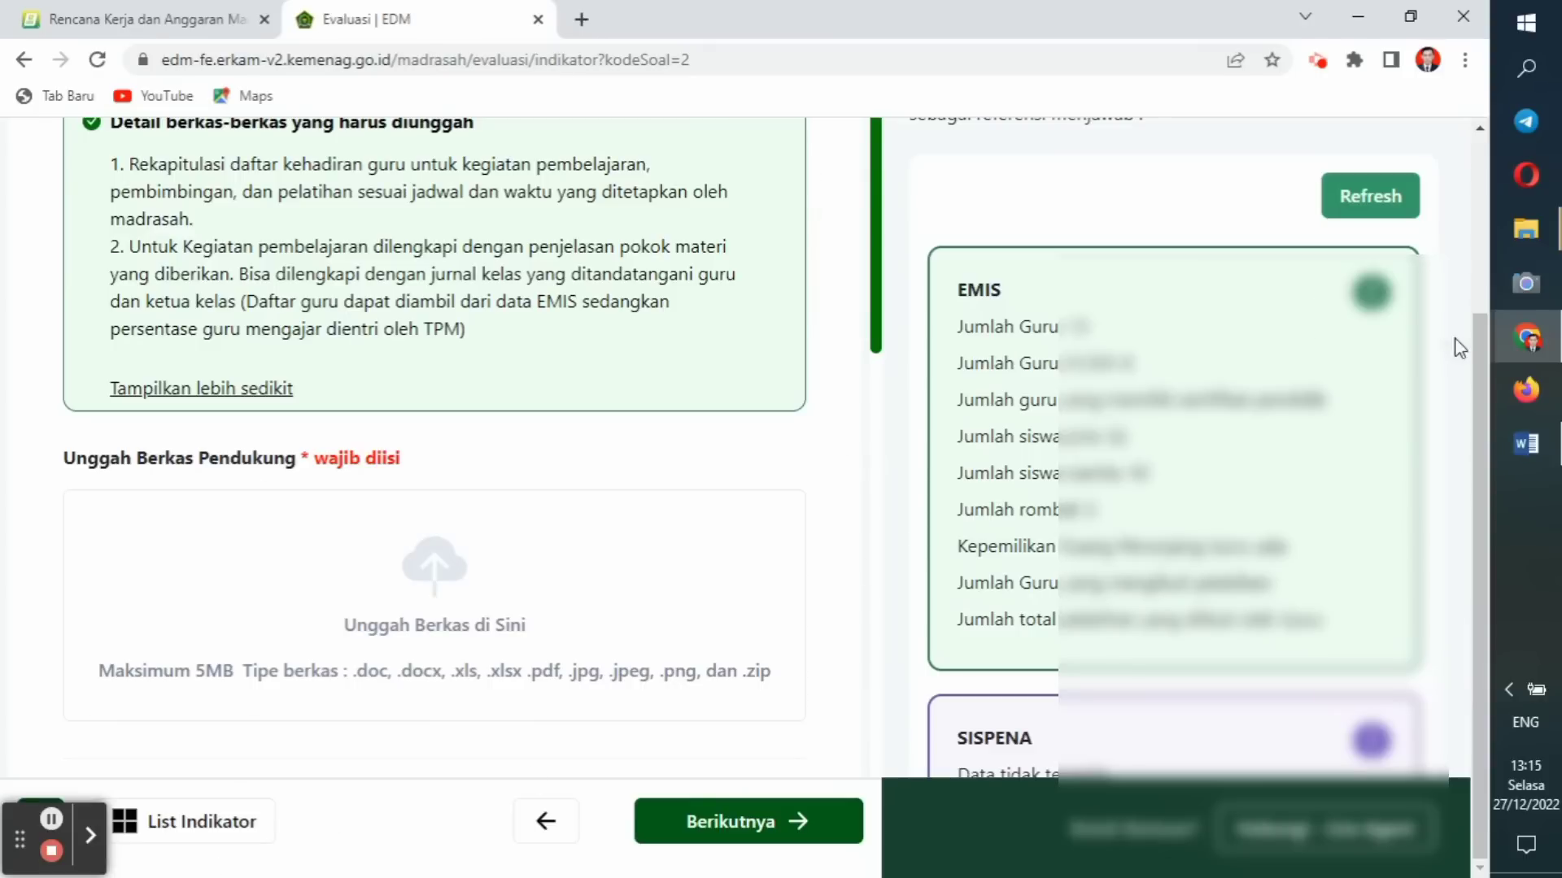
{"action": "scroll", "coordinate": [1474, 358], "scroll_direction": "up", "scroll_amount": 3}
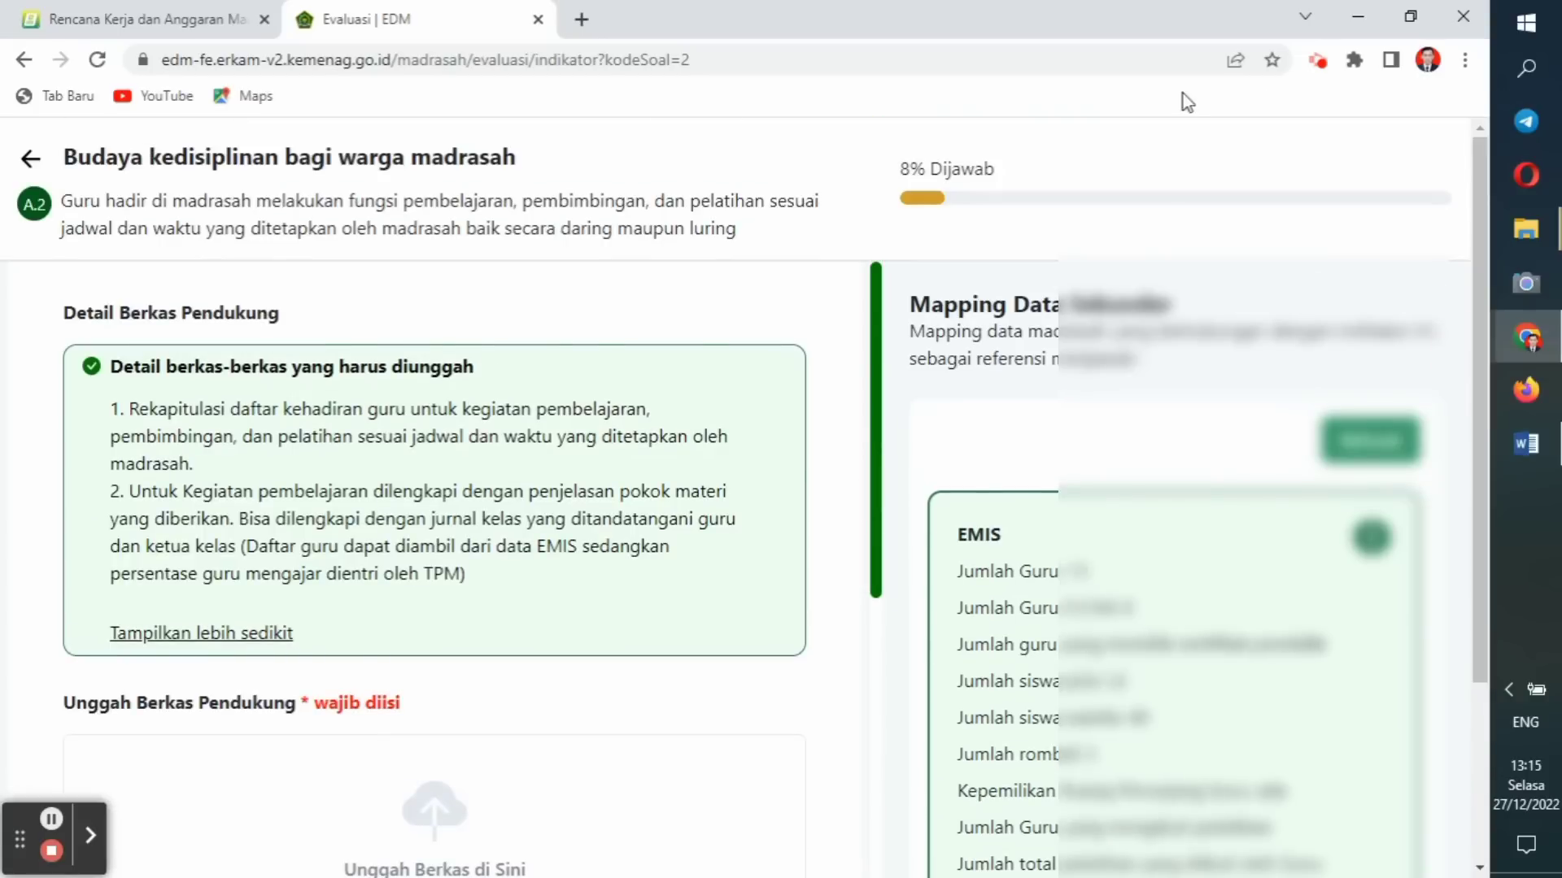
{"action": "left_click", "coordinate": [33, 160]}
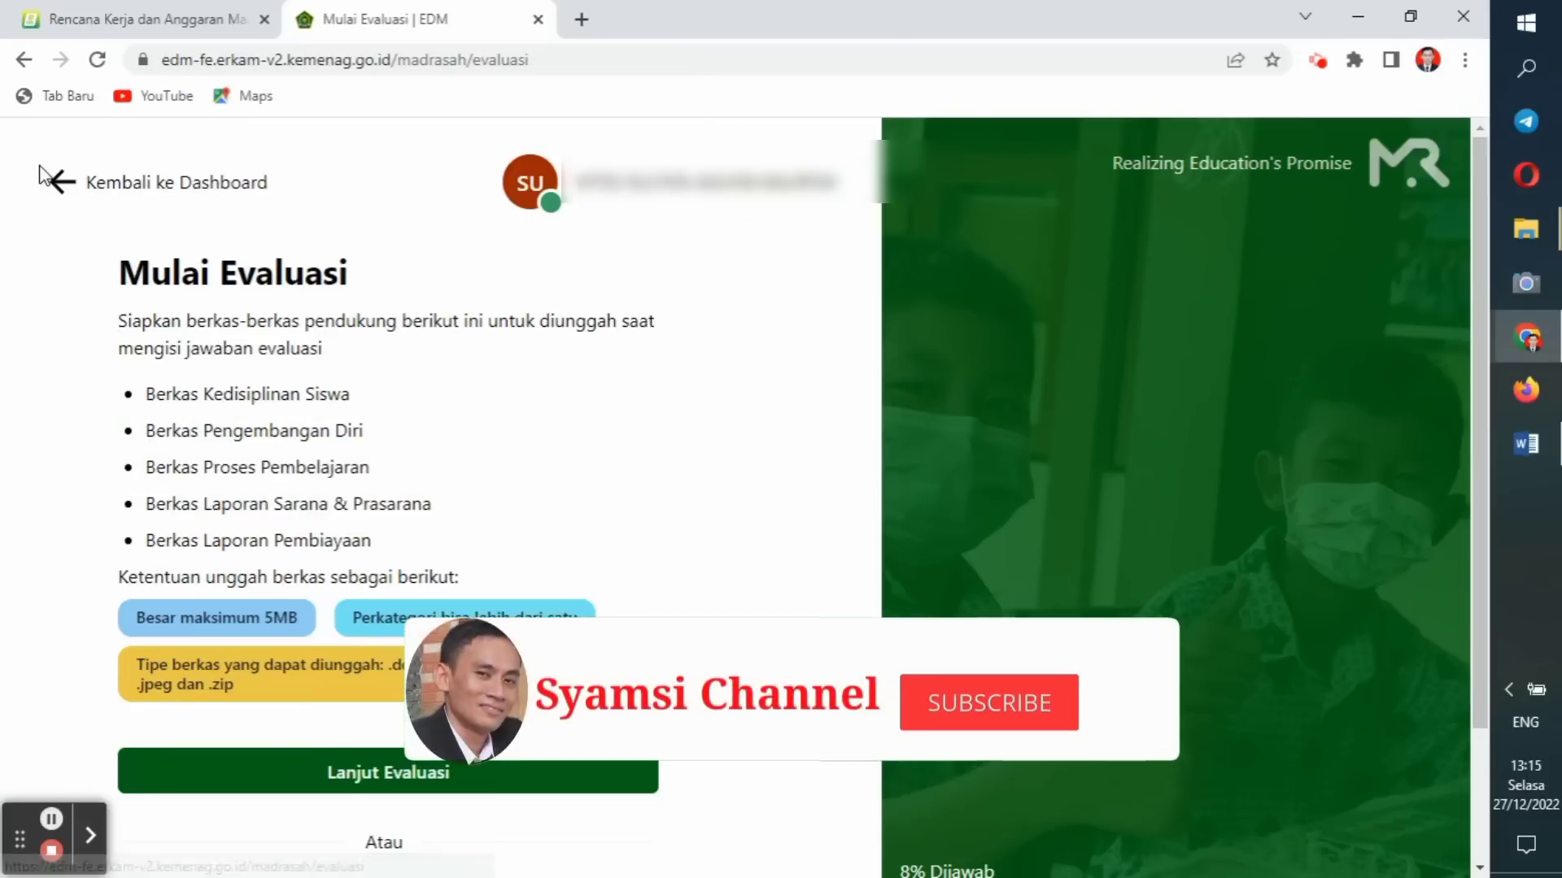